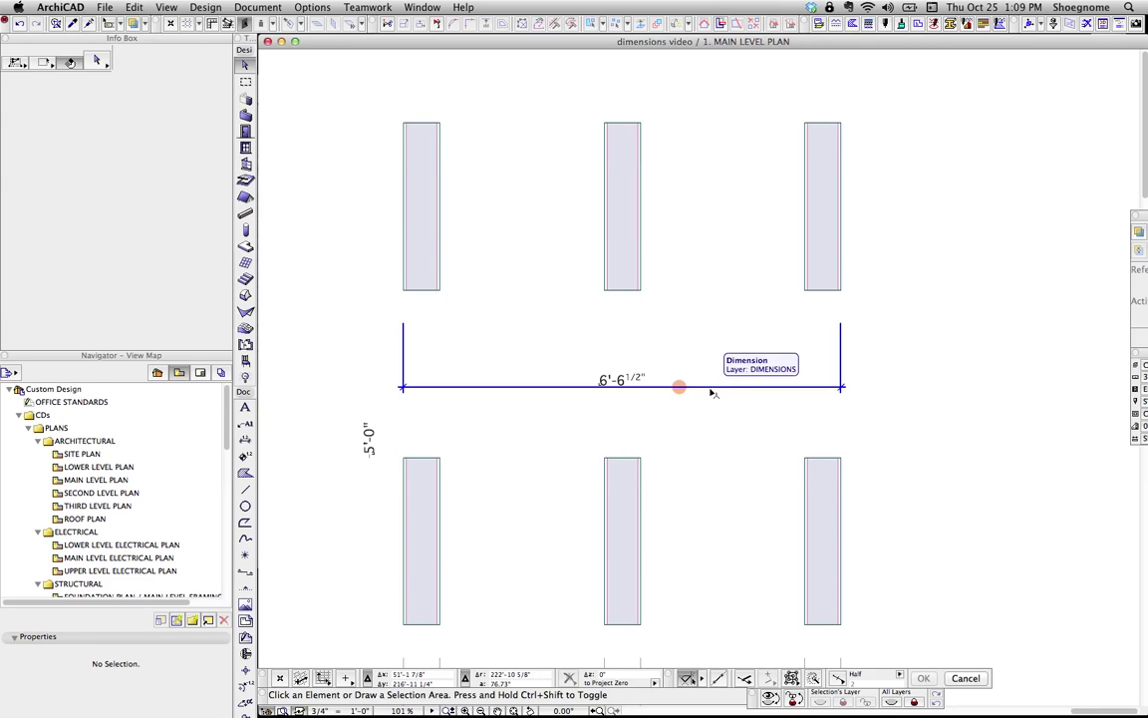
Add both faces of the top row's middle wall as points to the overall dimension line below it.
{"action": "left_click", "coordinate": [712, 392]}
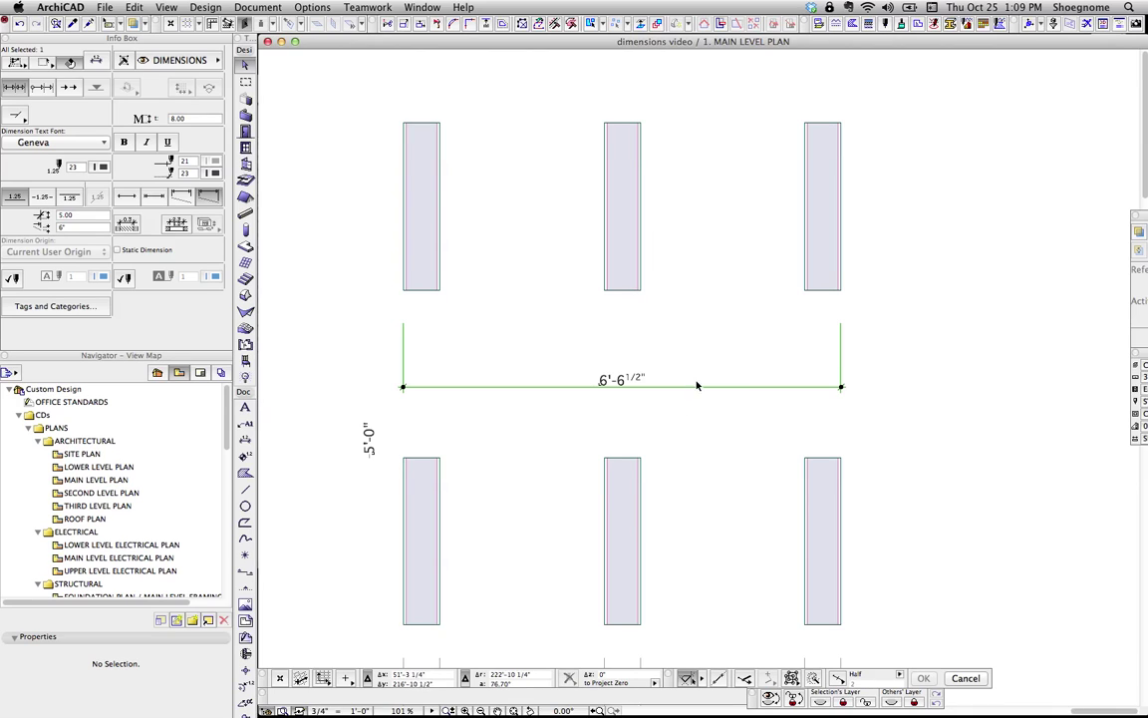
{"action": "left_click", "coordinate": [641, 290]}
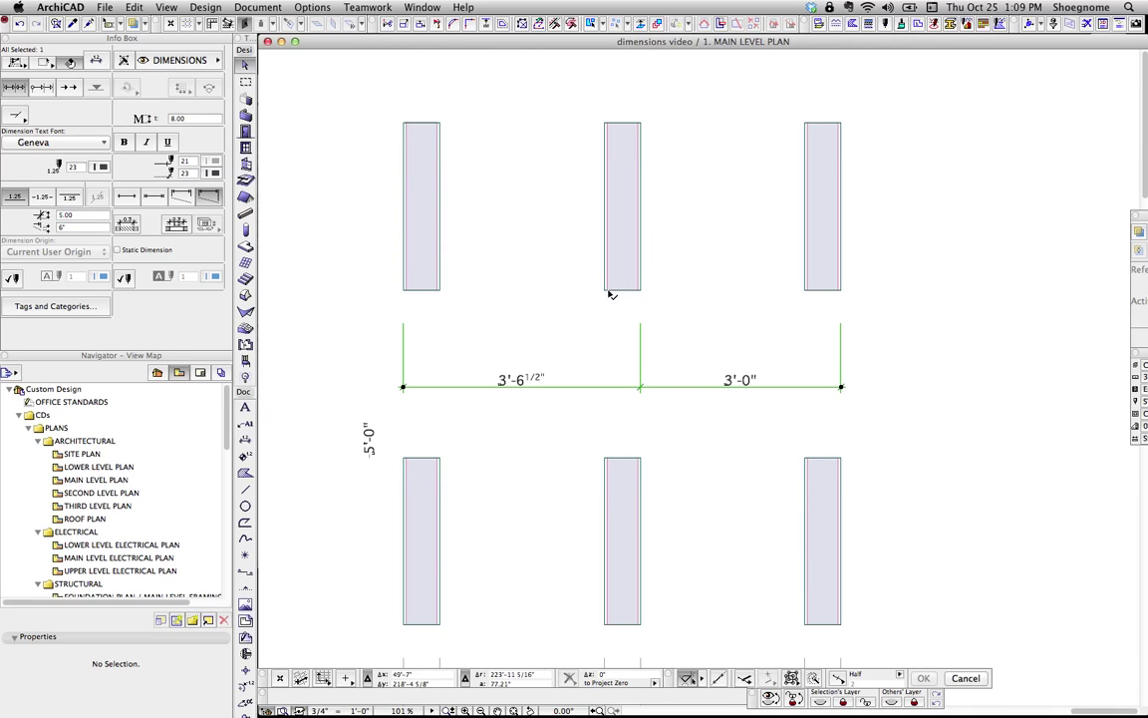
{"action": "left_click", "coordinate": [604, 290]}
Try moving the top row's middle wall about 1'-0" toward the right-hand wall, and undo the move.
{"action": "left_click", "coordinate": [631, 269]}
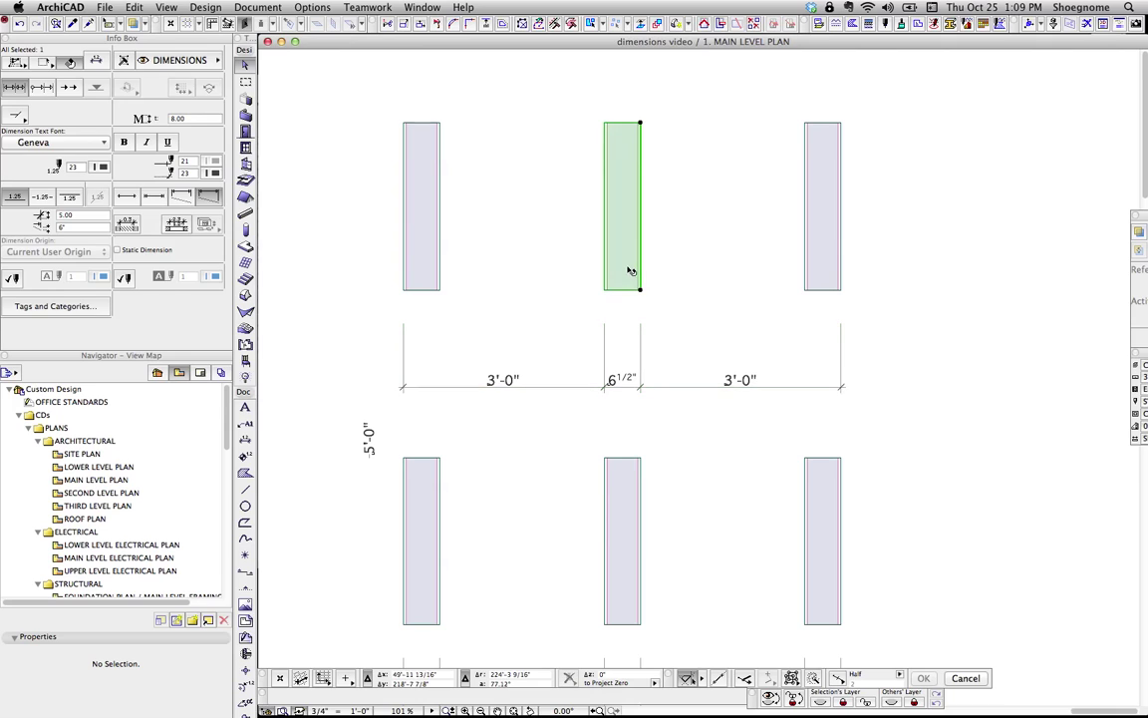
{"action": "left_click", "coordinate": [630, 269]}
{"action": "left_click_drag", "start_coordinate": [630, 268], "coordinate": [696, 248]}
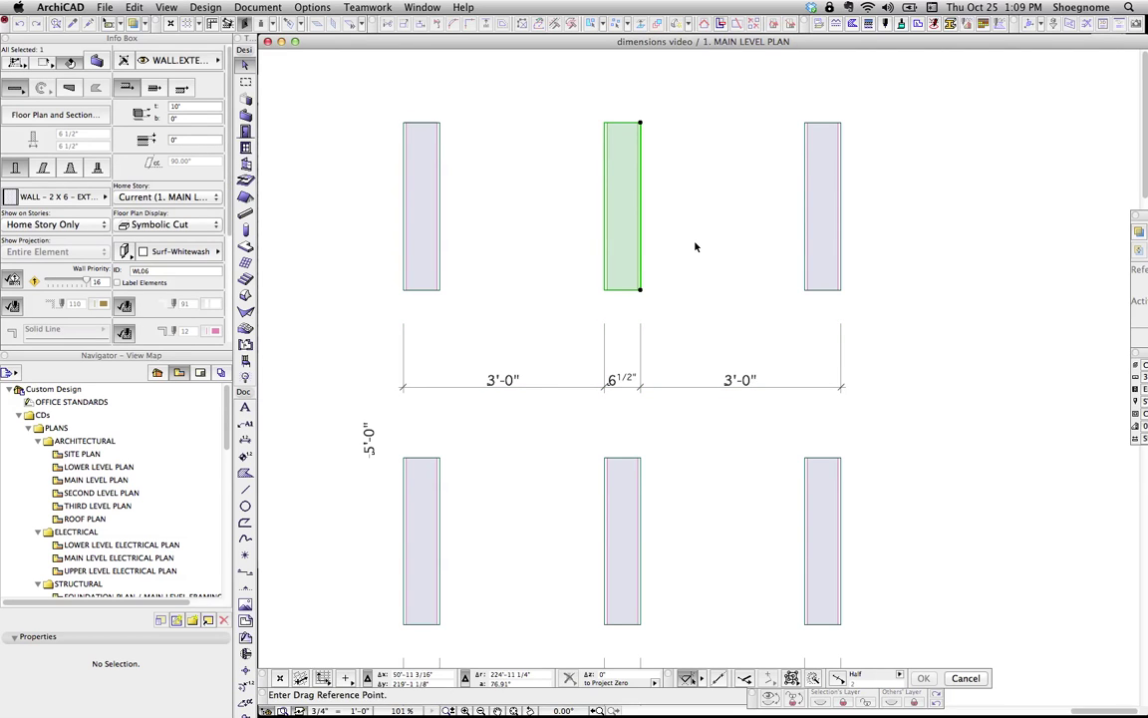
{"action": "key", "text": "super+z"}
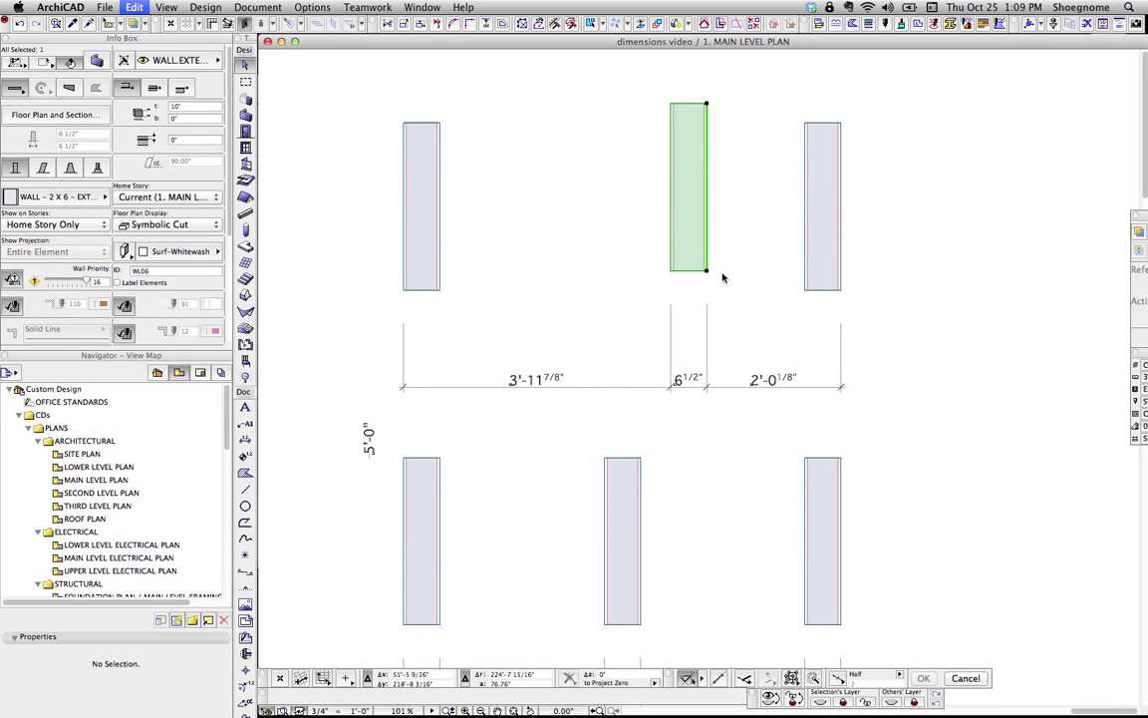
{"action": "key", "text": "Escape"}
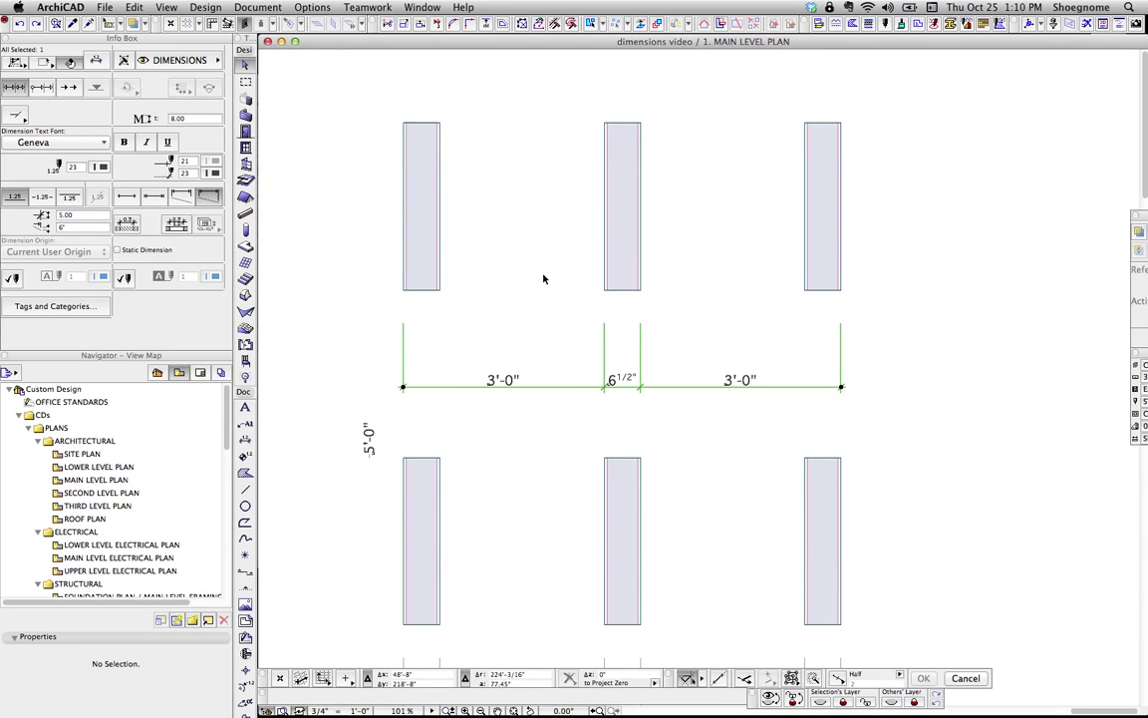
Try adding two free points between the left and middle walls to the top dimension chain, and undo both.
{"action": "left_click", "coordinate": [543, 274], "text": "super"}
{"action": "left_click", "coordinate": [497, 260]}
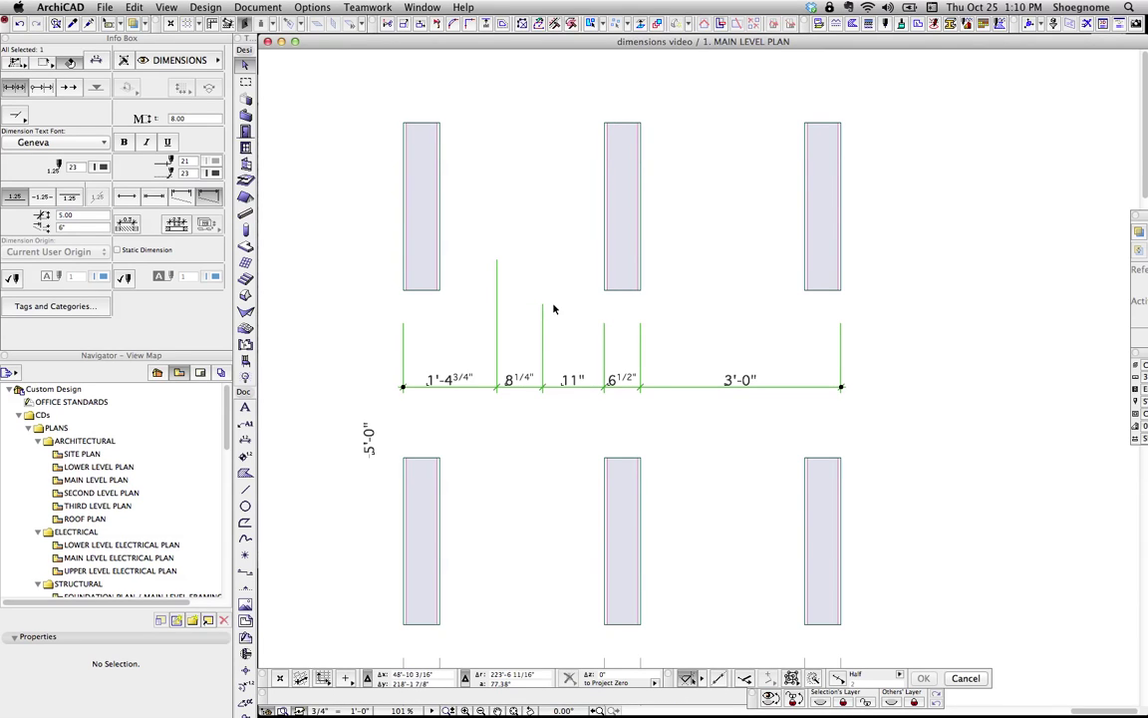
{"action": "key", "text": "Escape"}
{"action": "key", "text": "super+z"}
{"action": "key", "text": "super+z"}
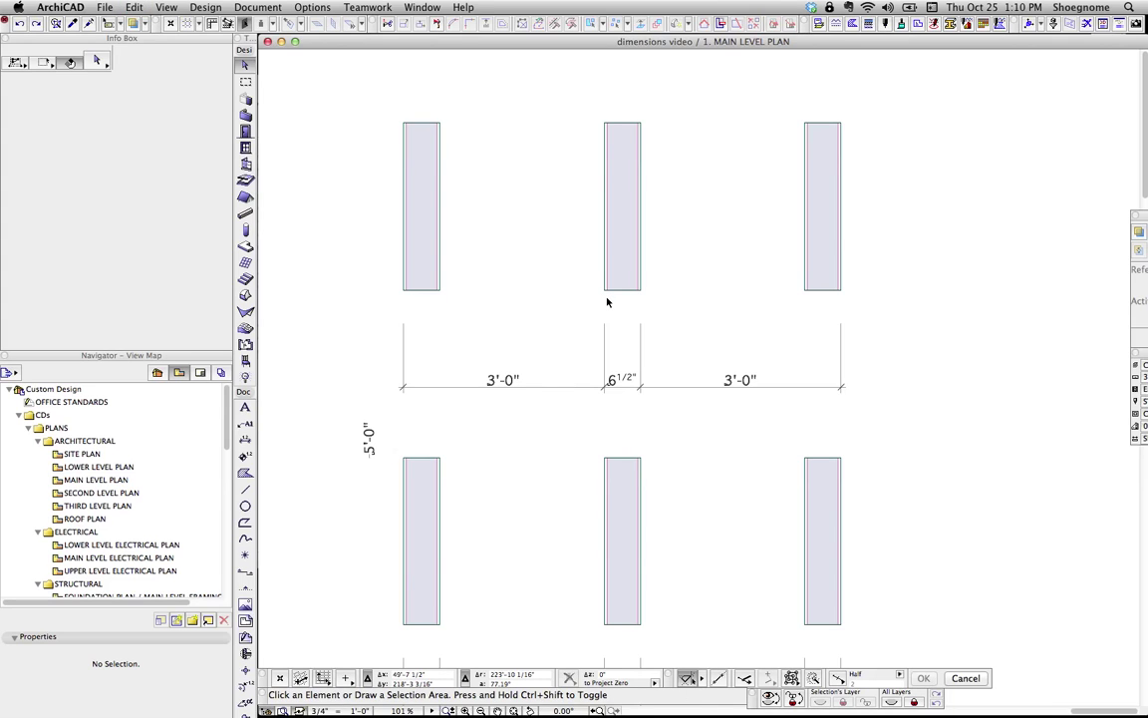
Delete the segment between the middle and right walls from the dimension chain near the 10'-0" label.
{"action": "scroll", "coordinate": [612, 327], "scroll_direction": "down", "scroll_amount": 3}
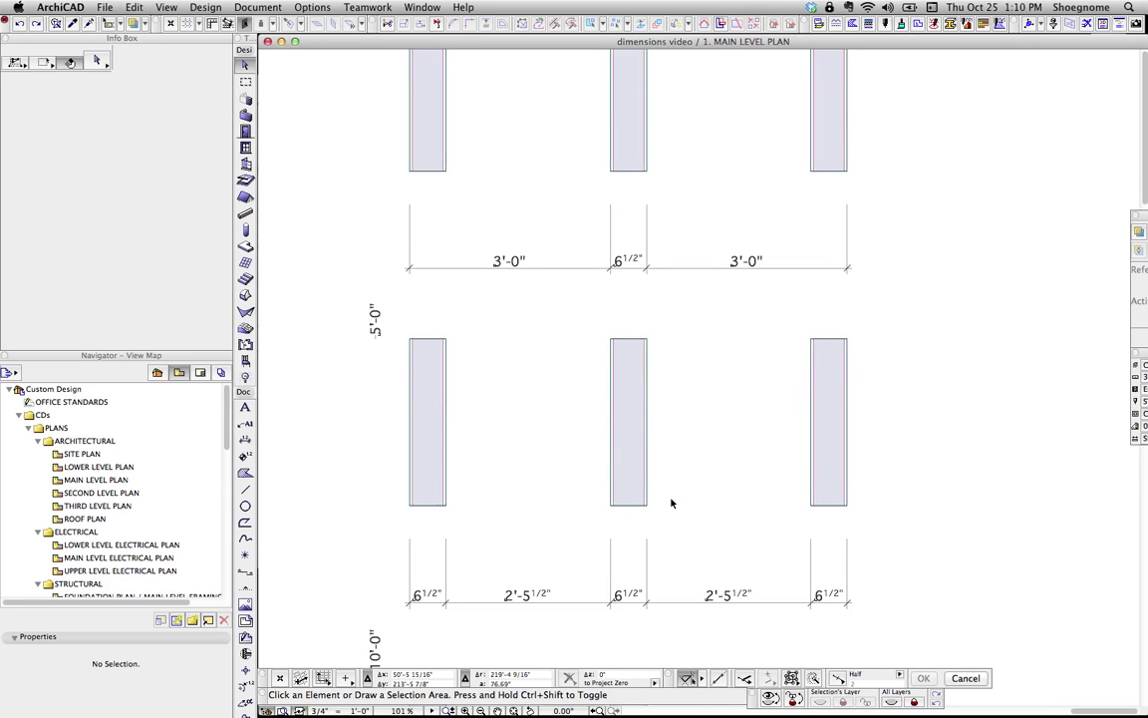
{"action": "scroll", "coordinate": [670, 499], "scroll_direction": "down", "scroll_amount": 1}
{"action": "middle_click_drag", "start_coordinate": [670, 500], "coordinate": [677, 351]}
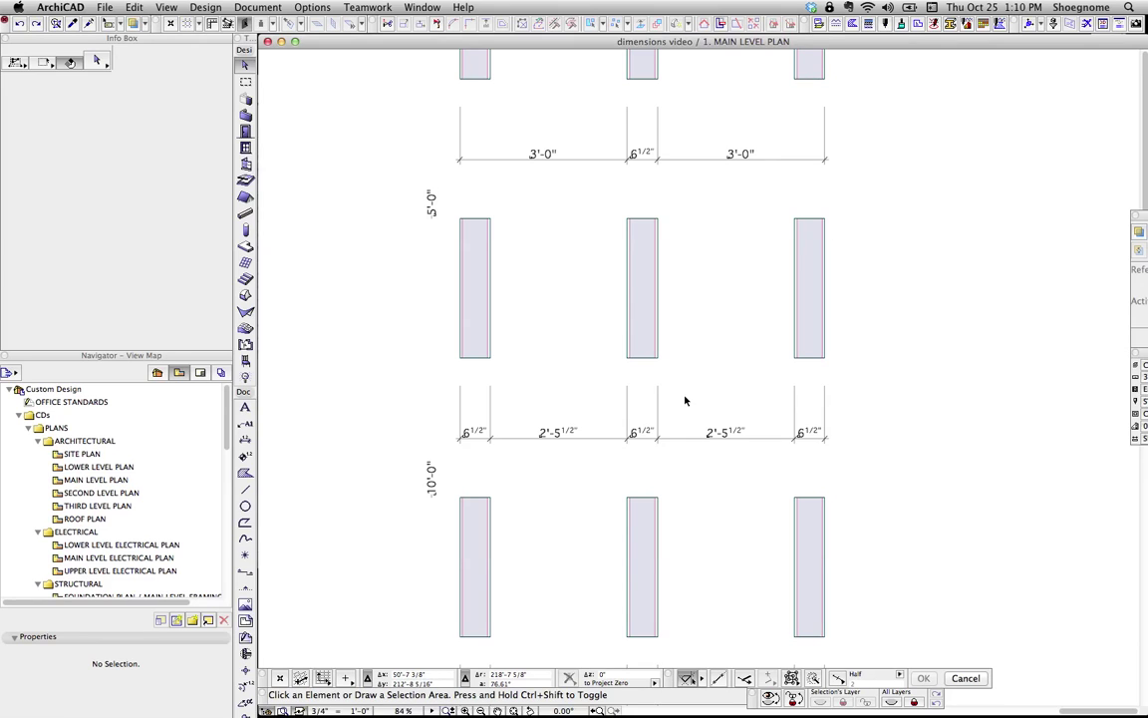
{"action": "scroll", "coordinate": [682, 354], "scroll_direction": "down", "scroll_amount": 1}
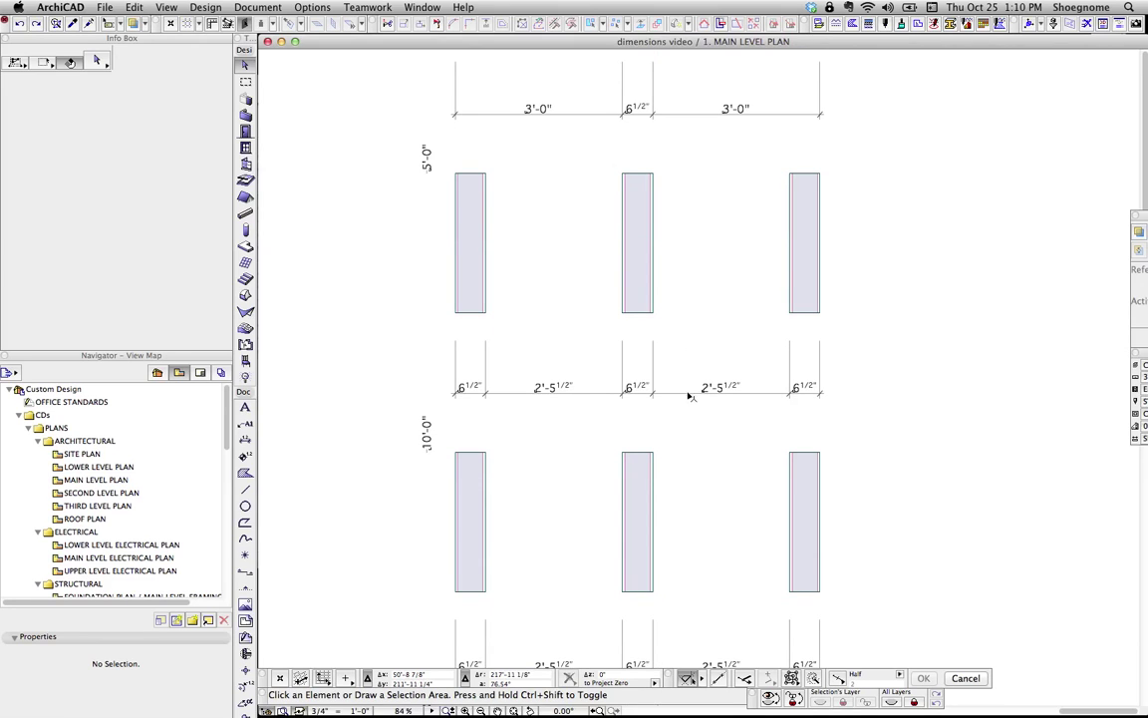
{"action": "left_click", "coordinate": [723, 395]}
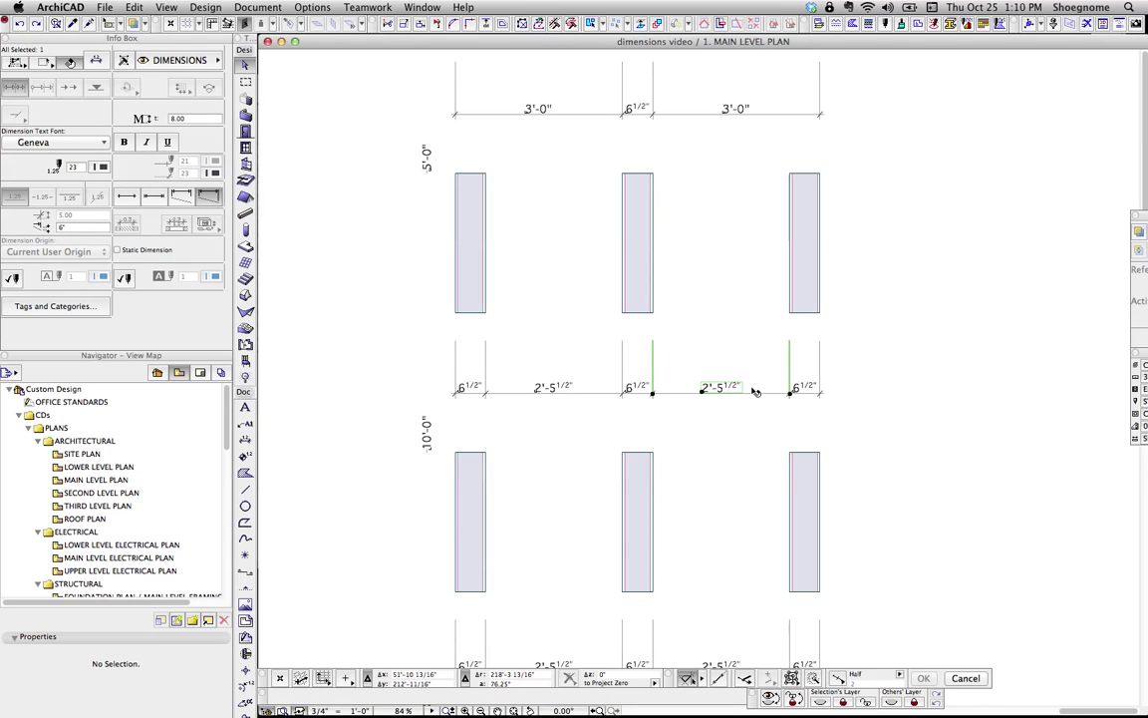
{"action": "key", "text": "Delete"}
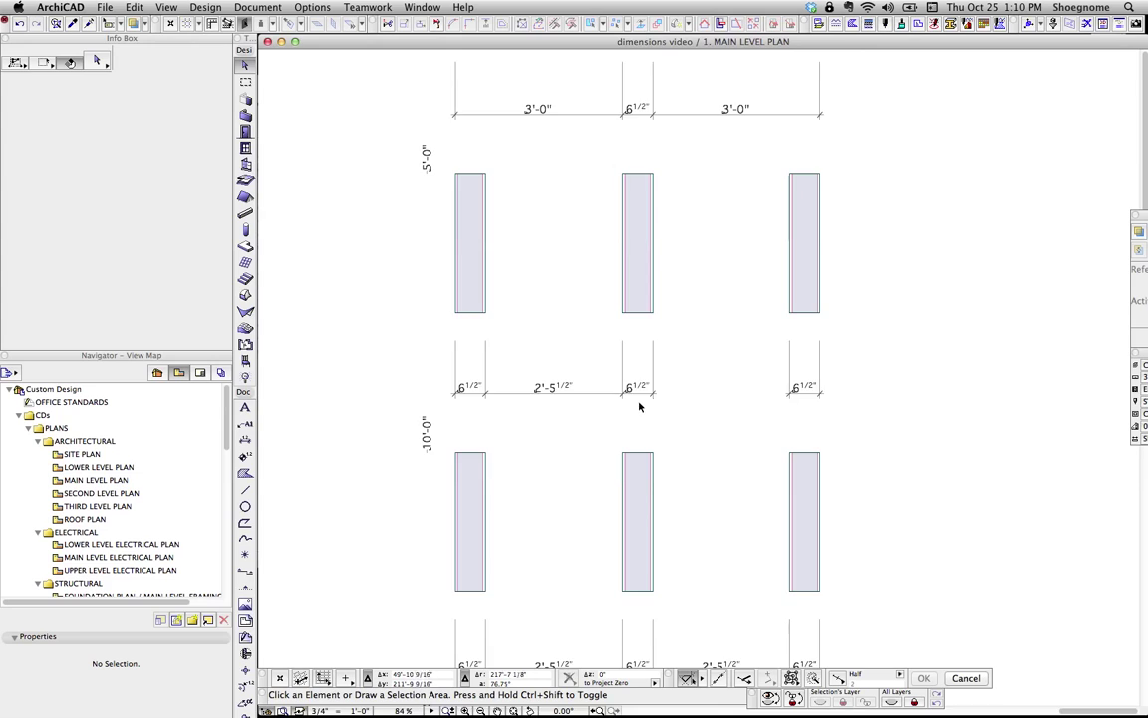
Delete the dimension point at the middle wall's left face from the chain near the 10'-0" label.
{"action": "middle_click_drag", "start_coordinate": [623, 420], "coordinate": [691, 395]}
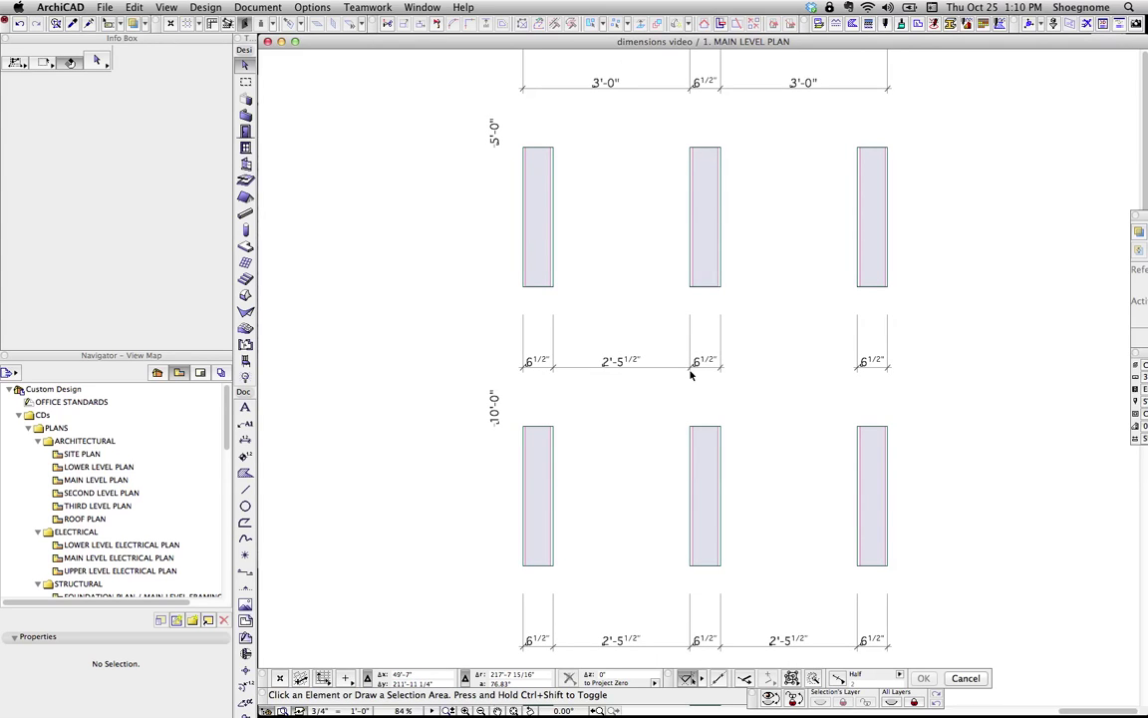
{"action": "left_click", "coordinate": [694, 371]}
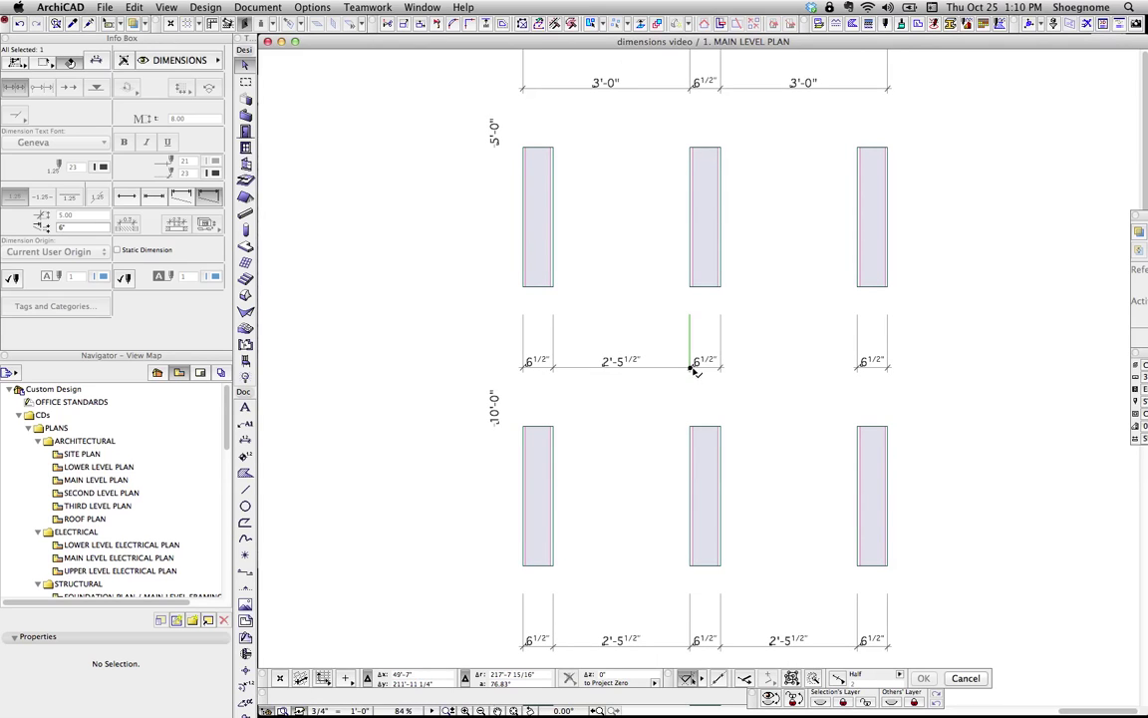
{"action": "key", "text": "Delete"}
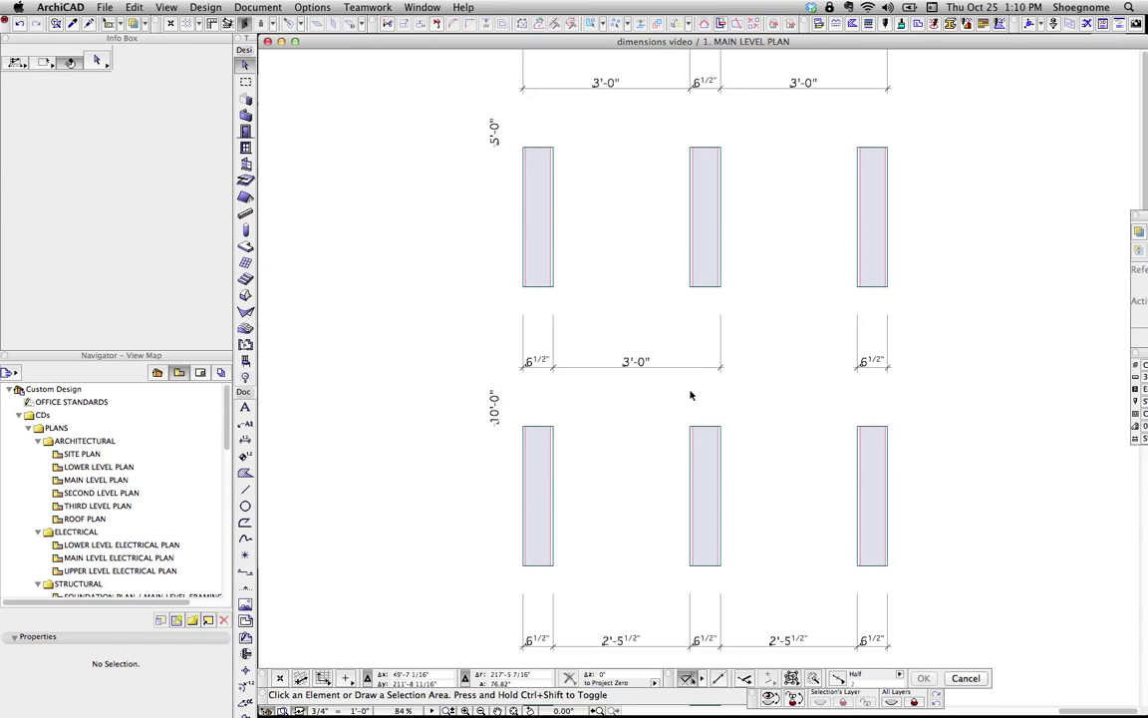
Try merging the separate right-wall dimension with the left chain near the 10'-0" label, and undo the merge.
{"action": "scroll", "coordinate": [690, 396], "scroll_direction": "down", "scroll_amount": 3}
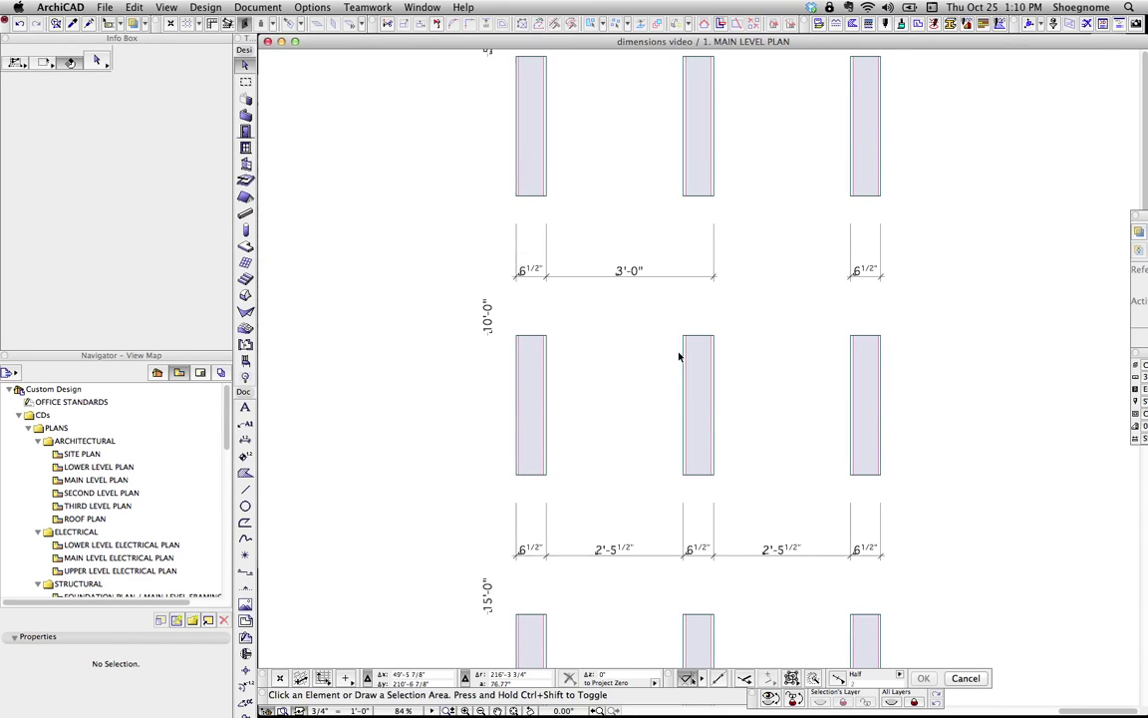
{"action": "left_click", "coordinate": [861, 283]}
{"action": "left_click", "coordinate": [700, 278]}
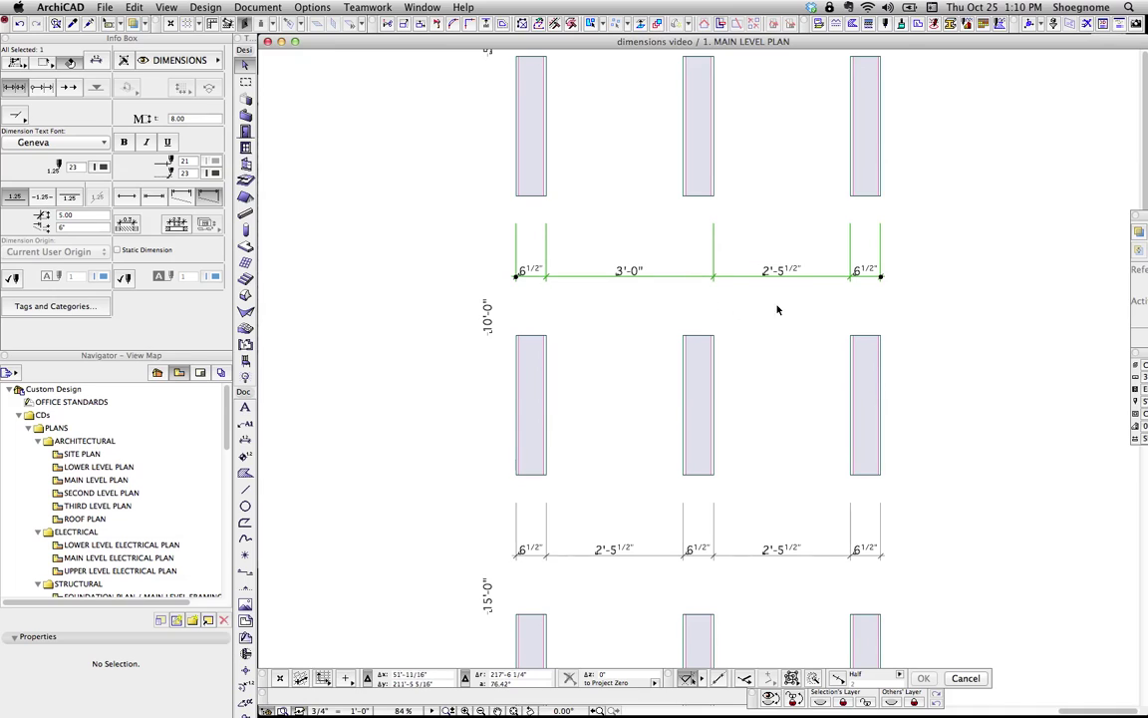
{"action": "key", "text": "super+z"}
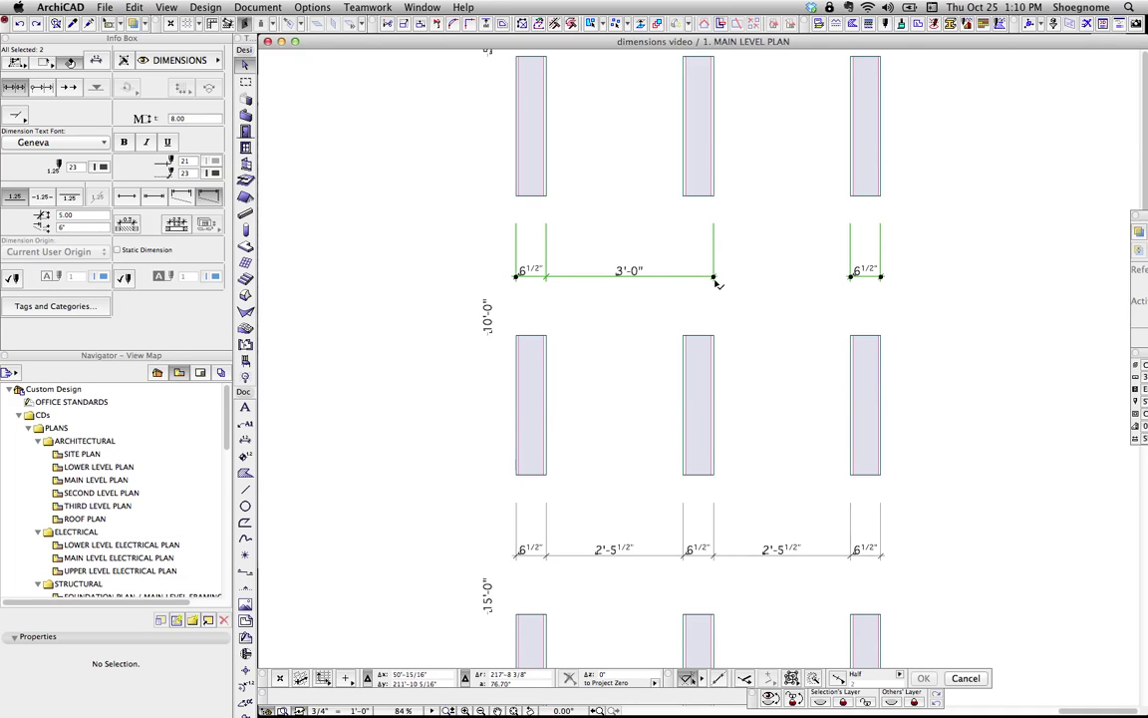
Extend the separate right-wall dimension to both faces of the middle wall and move it slightly above the left chain.
{"action": "left_click", "coordinate": [856, 287]}
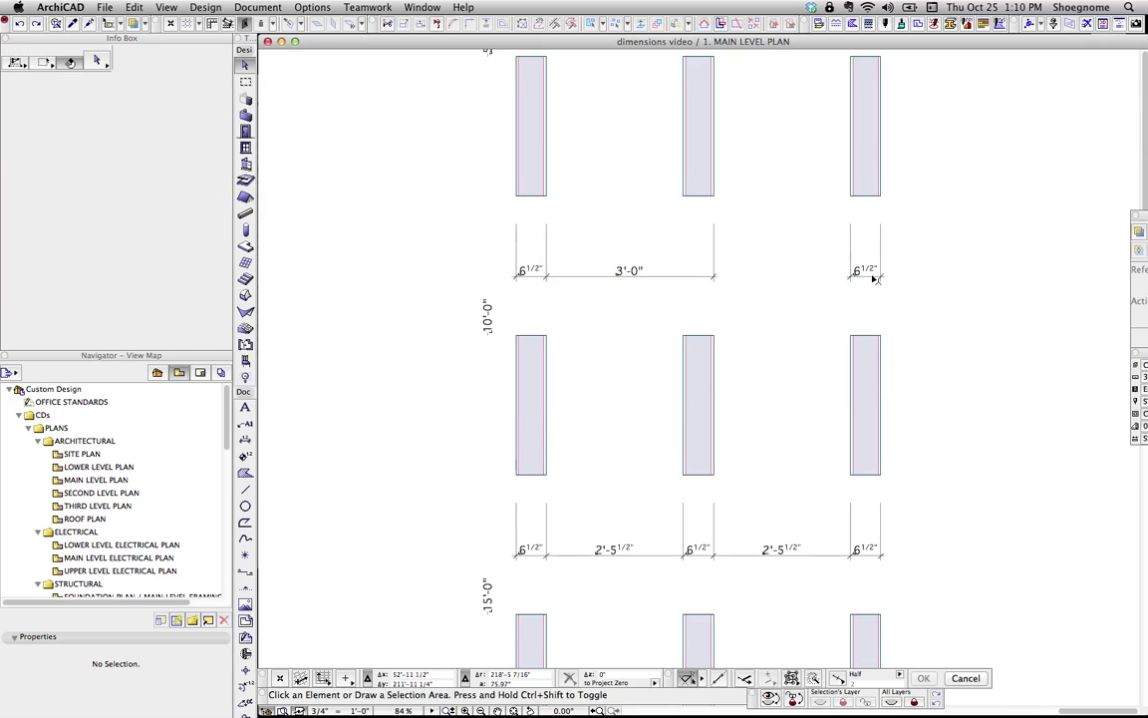
{"action": "left_click", "coordinate": [717, 192]}
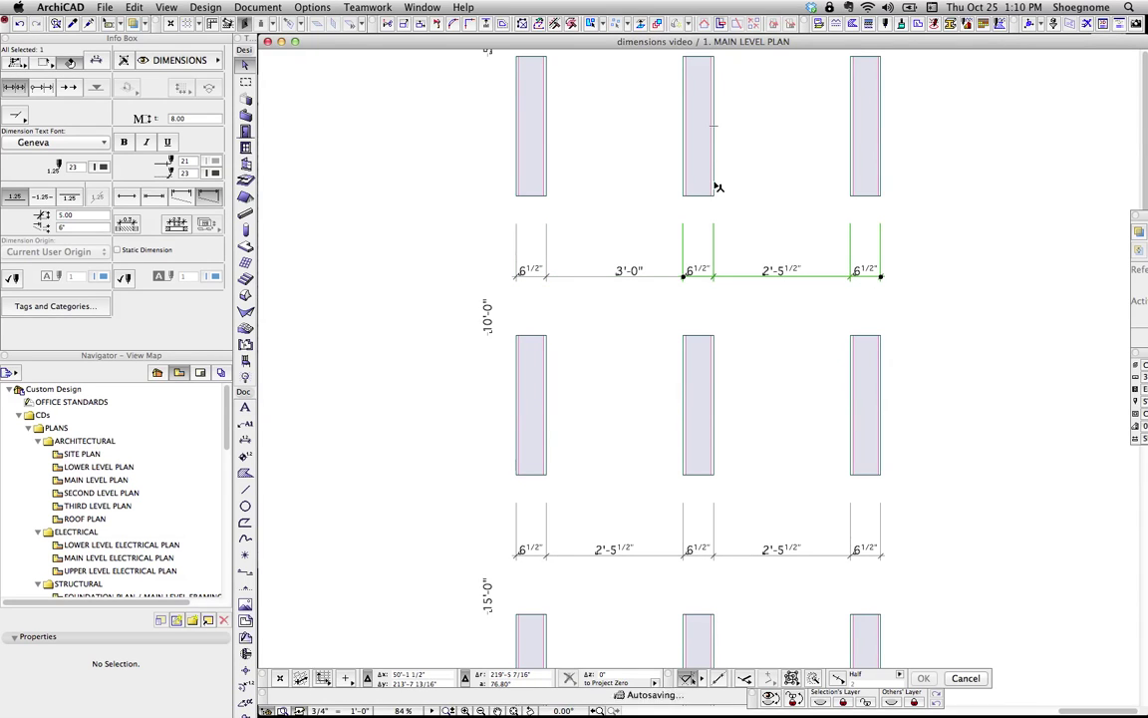
{"action": "left_click", "coordinate": [748, 275]}
{"action": "left_click", "coordinate": [607, 82]}
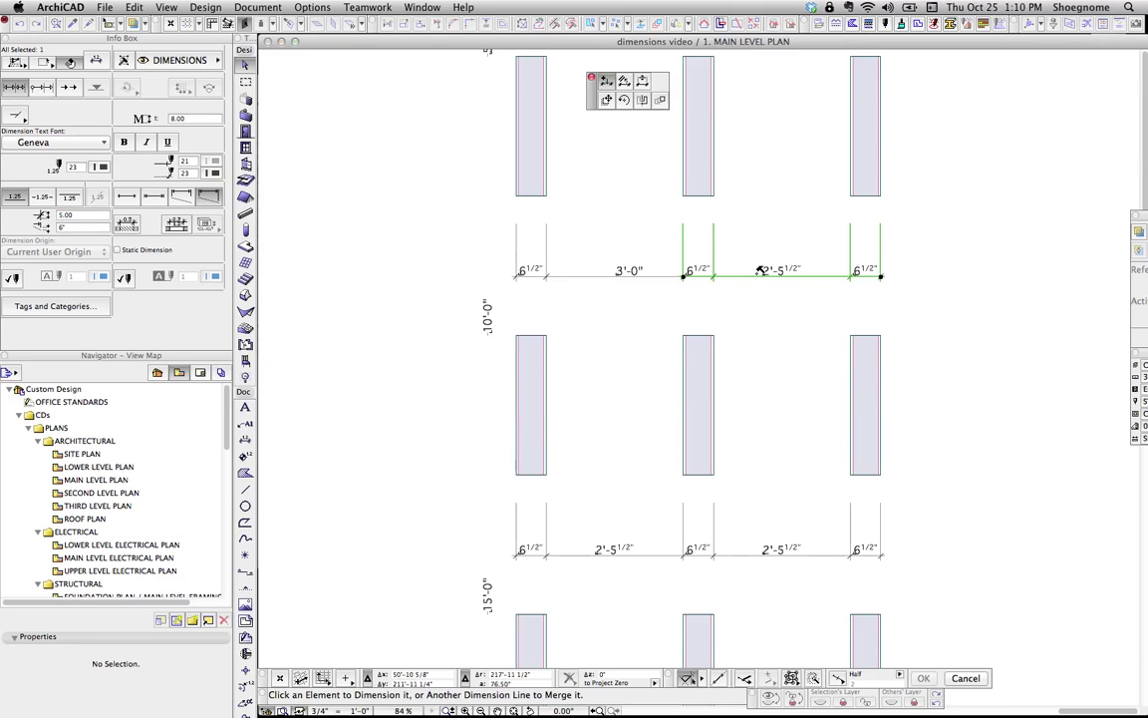
{"action": "left_click", "coordinate": [607, 82]}
{"action": "left_click", "coordinate": [757, 256]}
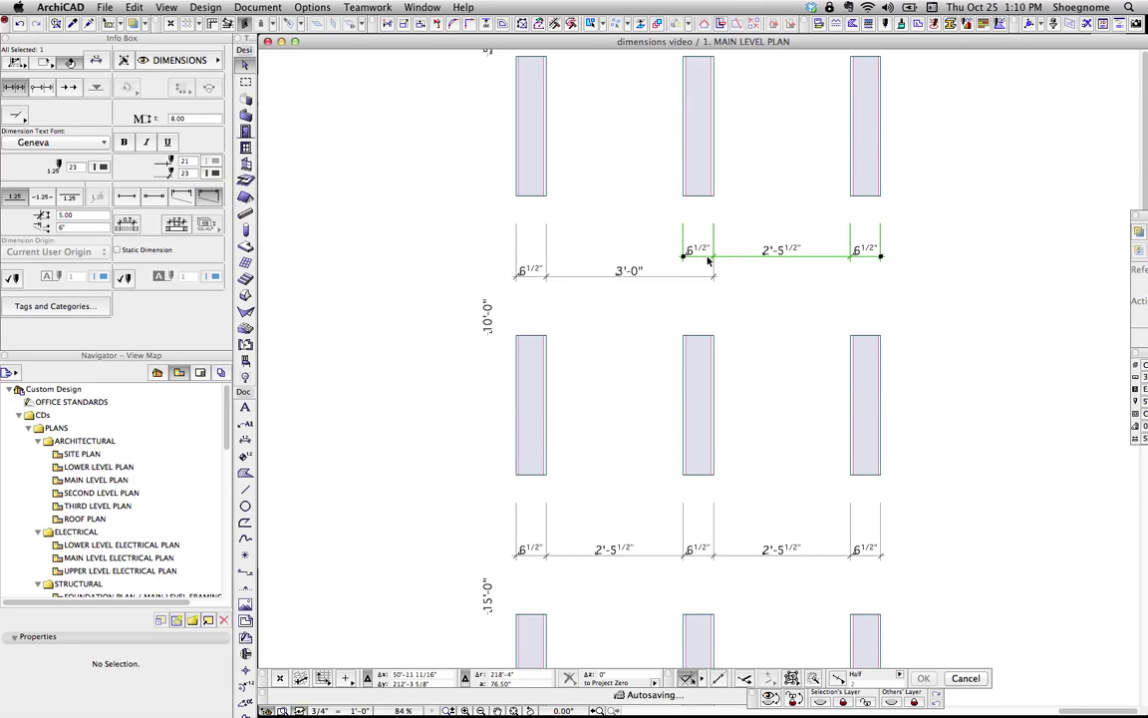
Delete the point at the middle wall's left face from the raised right-hand dimension chain.
{"action": "key", "text": "Escape"}
{"action": "left_click", "coordinate": [684, 258]}
{"action": "key", "text": "Delete"}
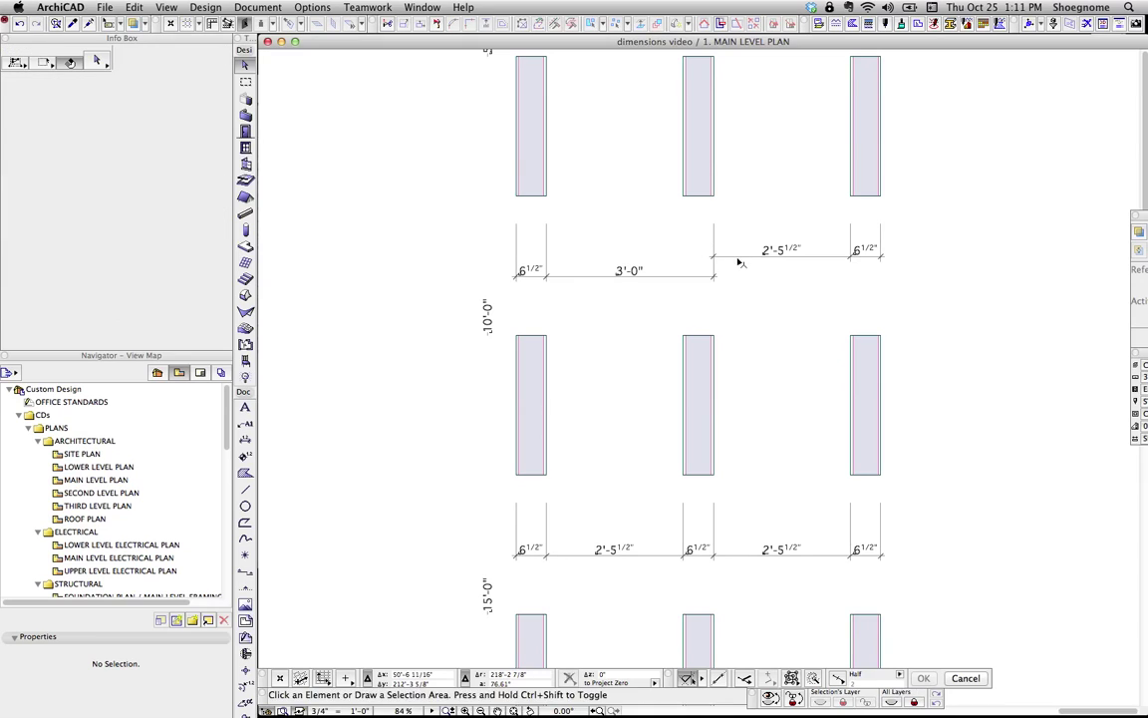
Merge the left dimension chain into the raised right-hand one and move the merged chain down, closer to the walls below.
{"action": "left_click", "coordinate": [737, 257]}
{"action": "left_click", "coordinate": [698, 277], "text": "super"}
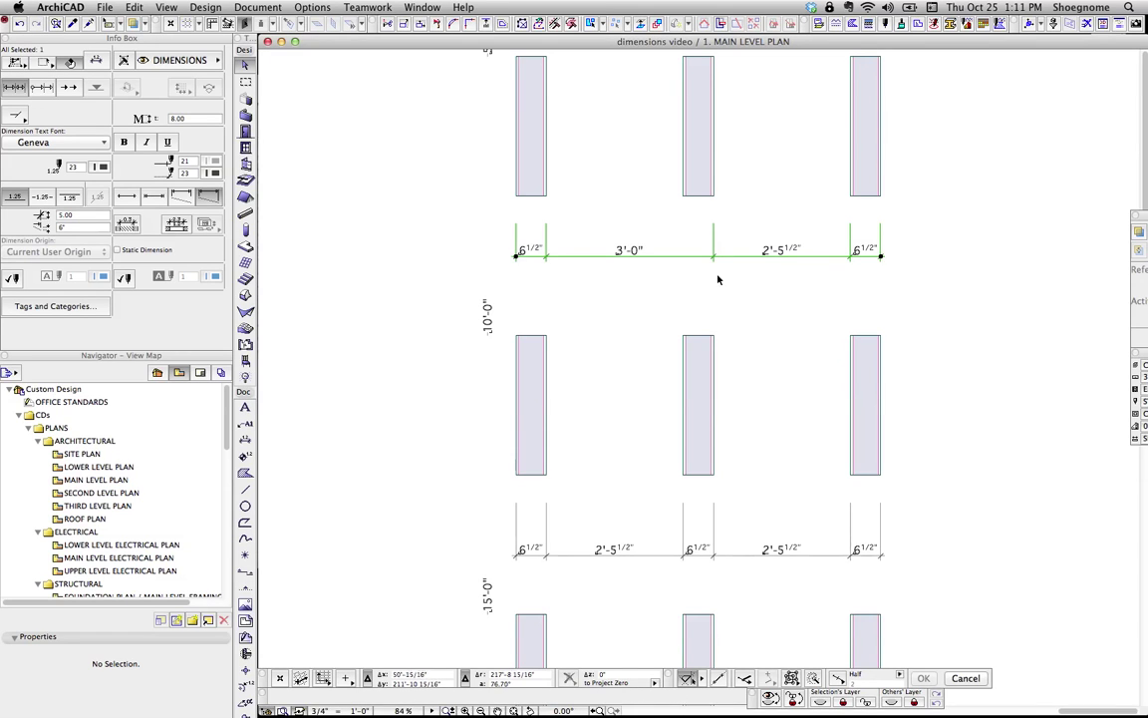
{"action": "left_click", "coordinate": [740, 256]}
{"action": "left_click", "coordinate": [740, 287]}
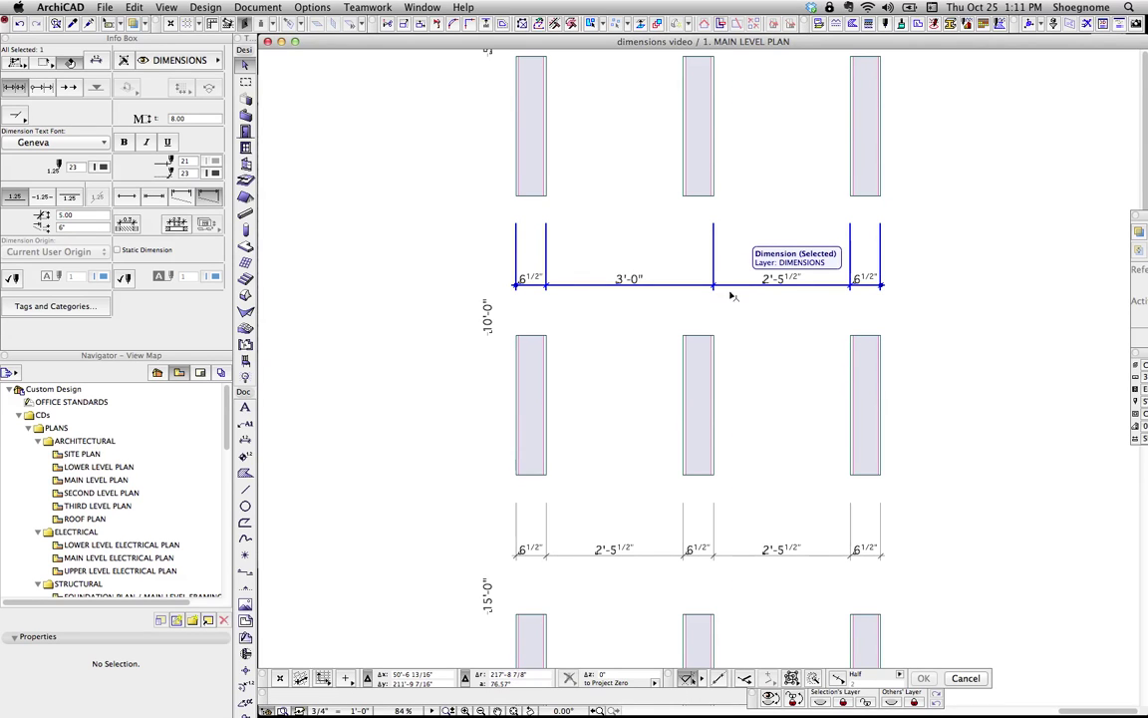
Set the dimension chain near the 15'-0" label to measure only the wall cores, and switch it back to full wall thickness.
{"action": "scroll", "coordinate": [737, 269], "scroll_direction": "down", "scroll_amount": 2}
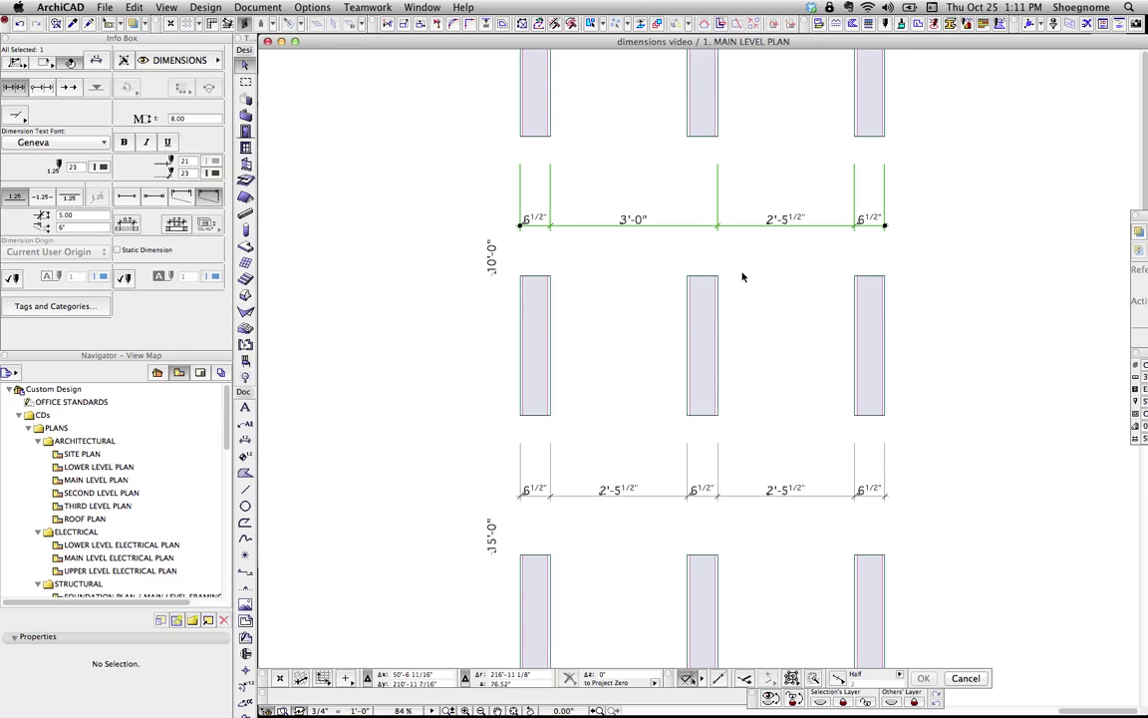
{"action": "scroll", "coordinate": [742, 280], "scroll_direction": "down", "scroll_amount": 4}
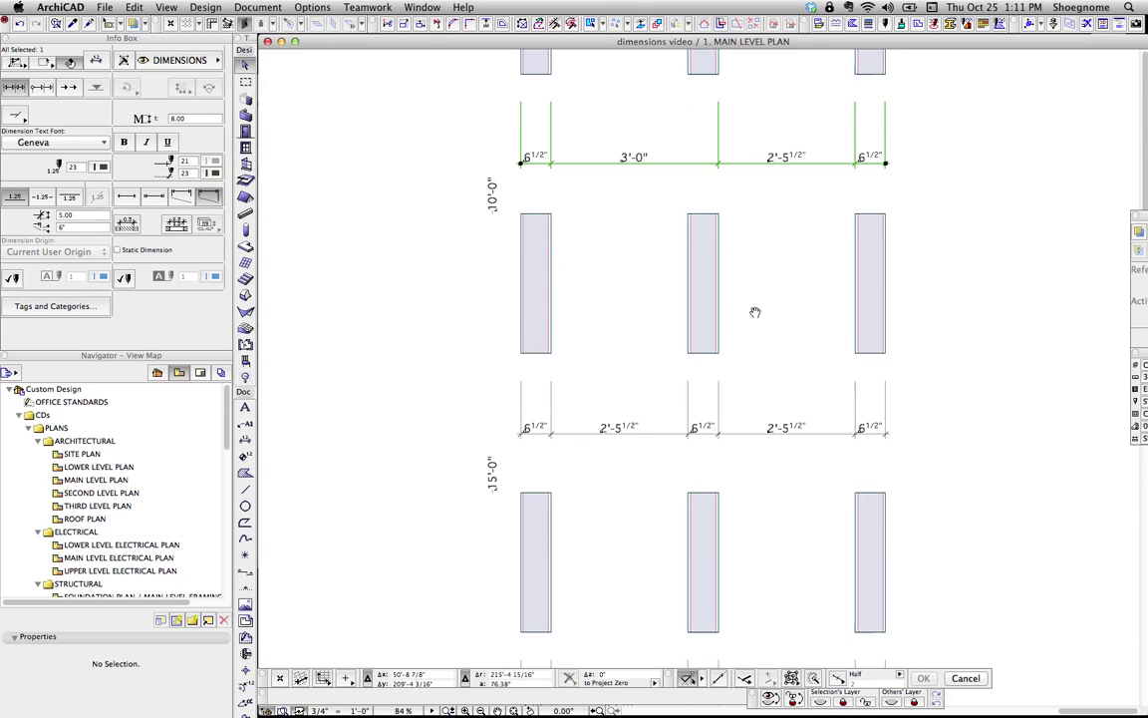
{"action": "scroll", "coordinate": [755, 299], "scroll_direction": "down", "scroll_amount": 2}
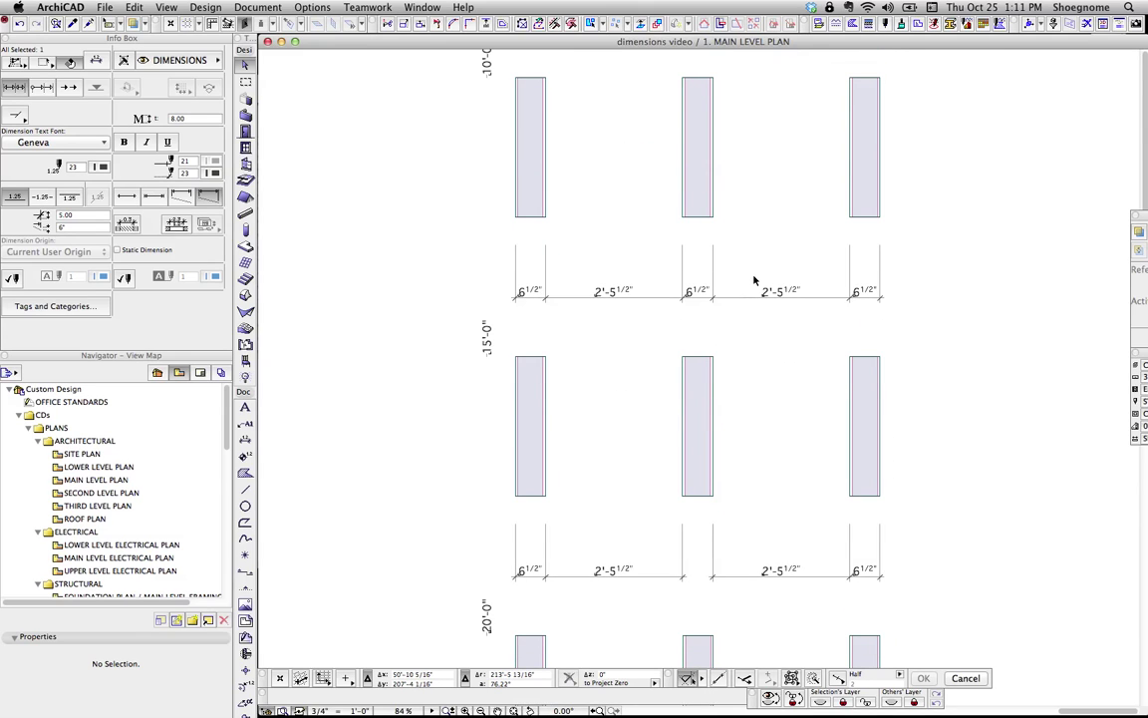
{"action": "scroll", "coordinate": [755, 282], "scroll_direction": "up", "scroll_amount": 7}
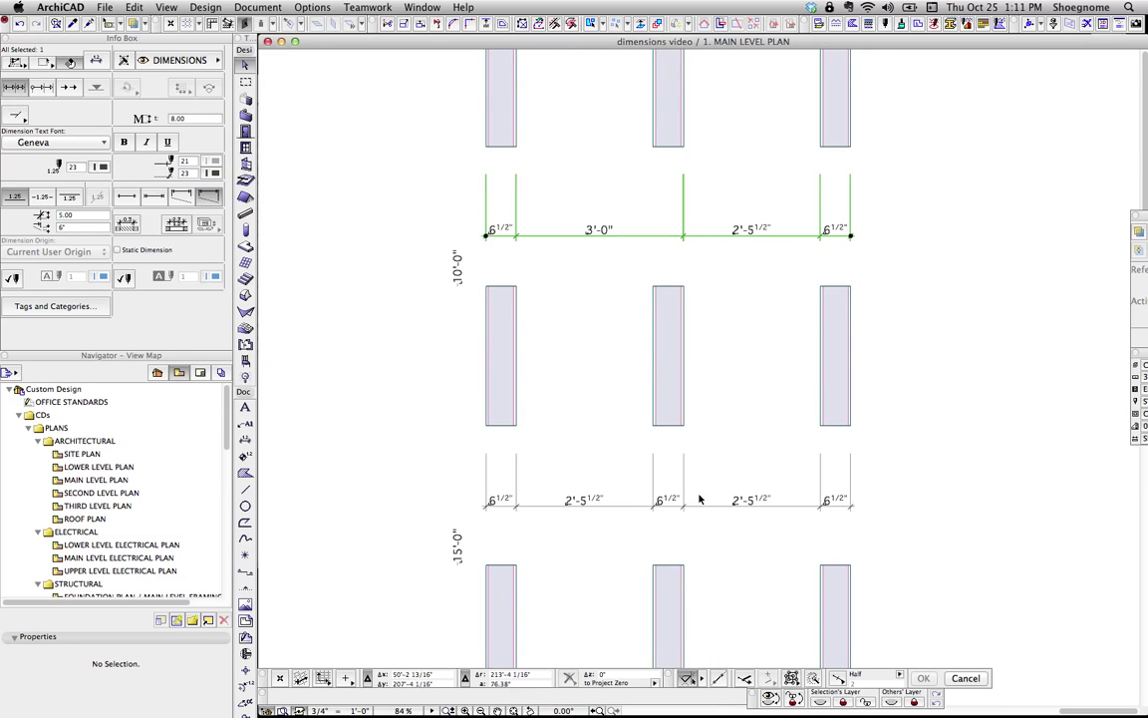
{"action": "left_click", "coordinate": [708, 507]}
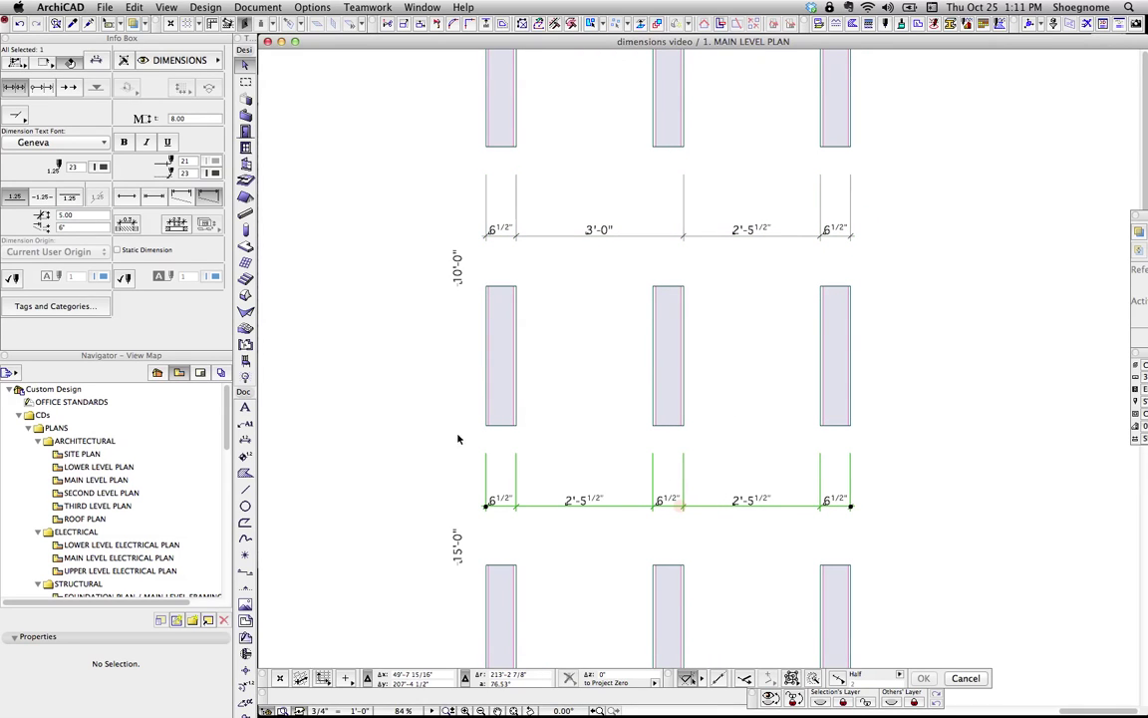
{"action": "left_click", "coordinate": [452, 471]}
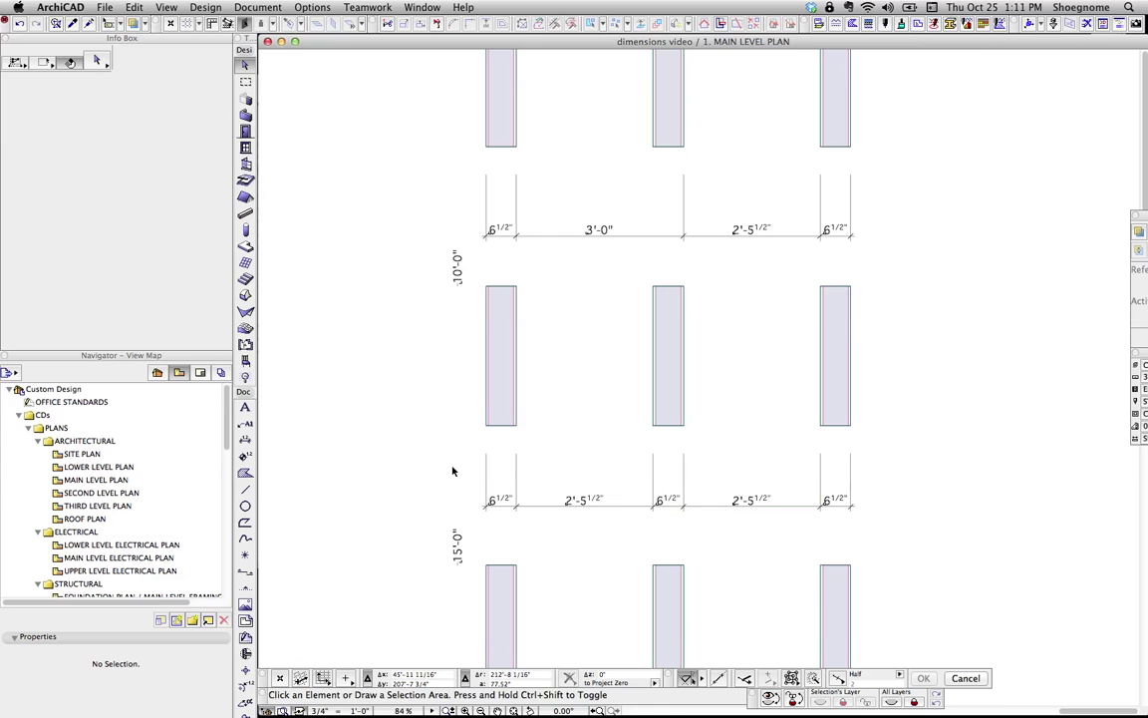
{"action": "left_click", "coordinate": [533, 506]}
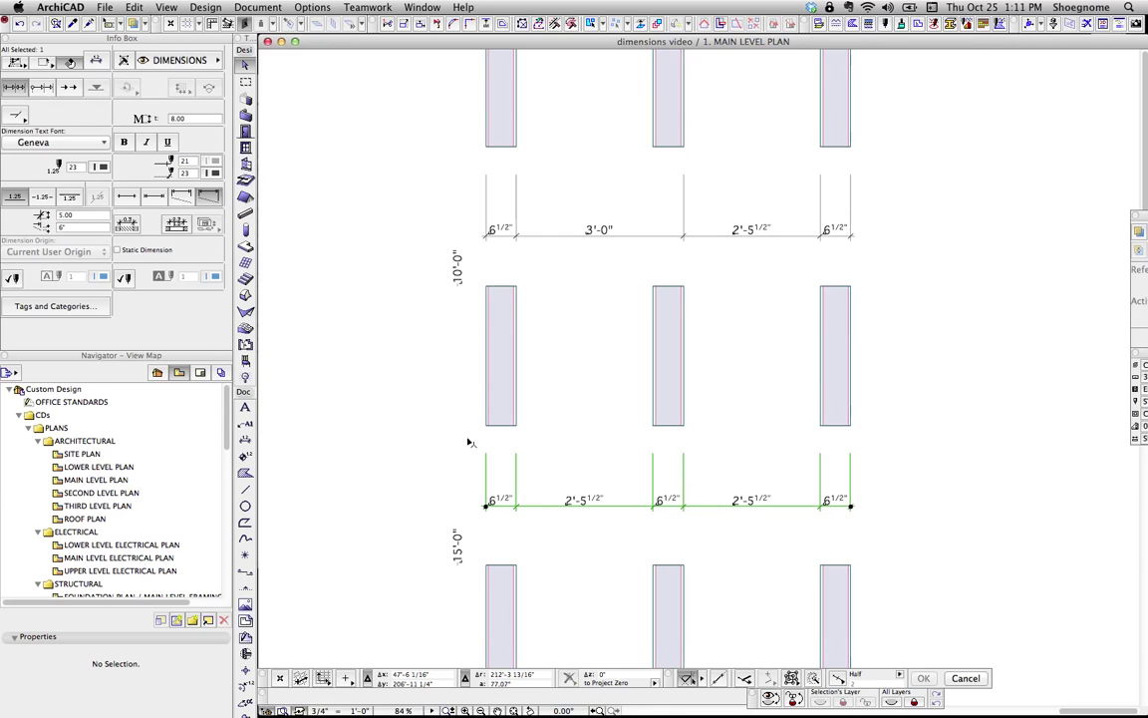
{"action": "left_click", "coordinate": [129, 226]}
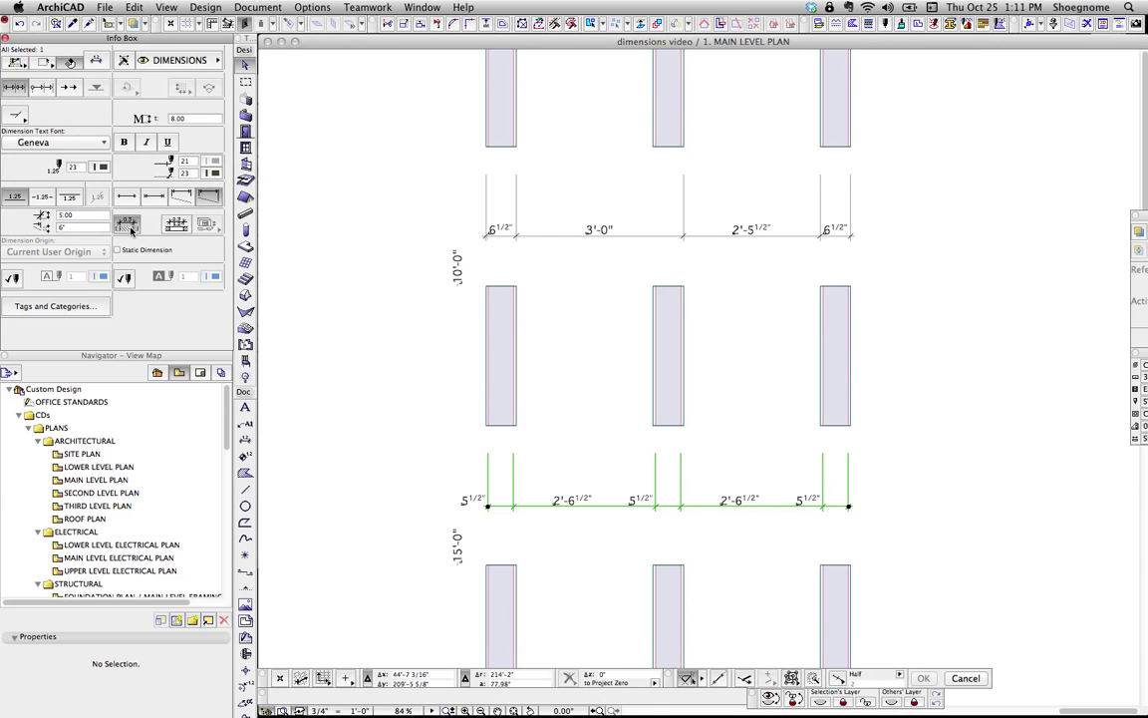
{"action": "left_click", "coordinate": [131, 230]}
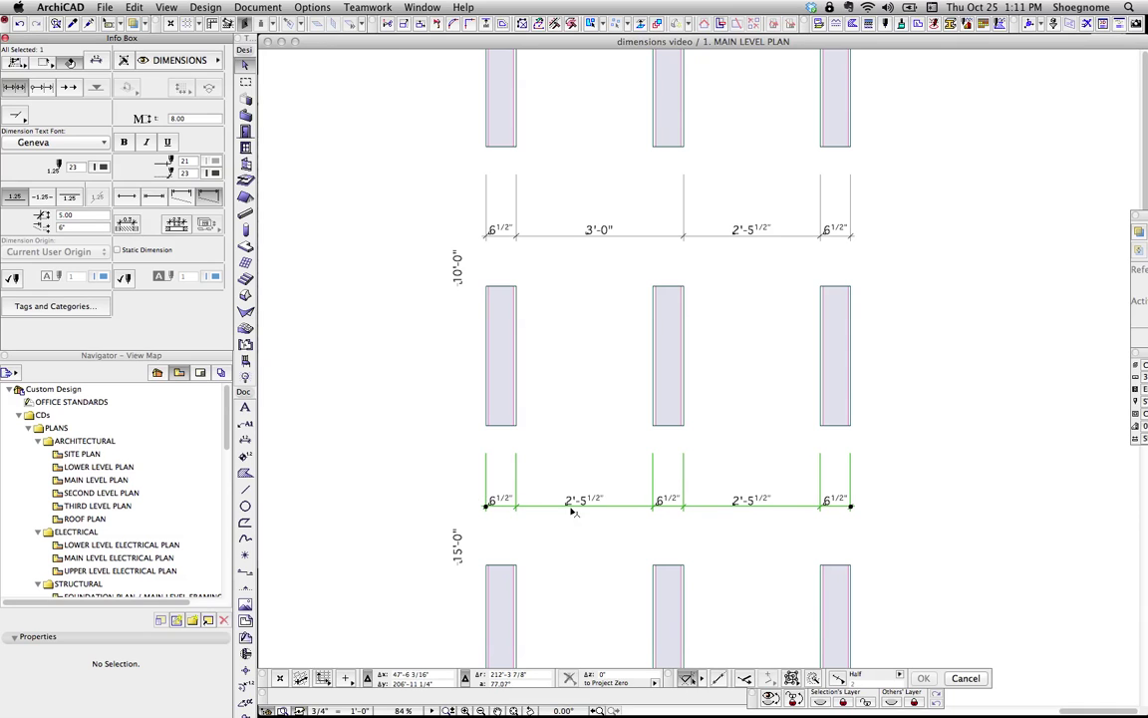
Draw a dimension chain across both faces of the three walls below the 10'-0" label, reusing the settings of the chain beneath them.
{"action": "key", "text": "Escape"}
{"action": "left_click", "coordinate": [612, 506], "text": "alt"}
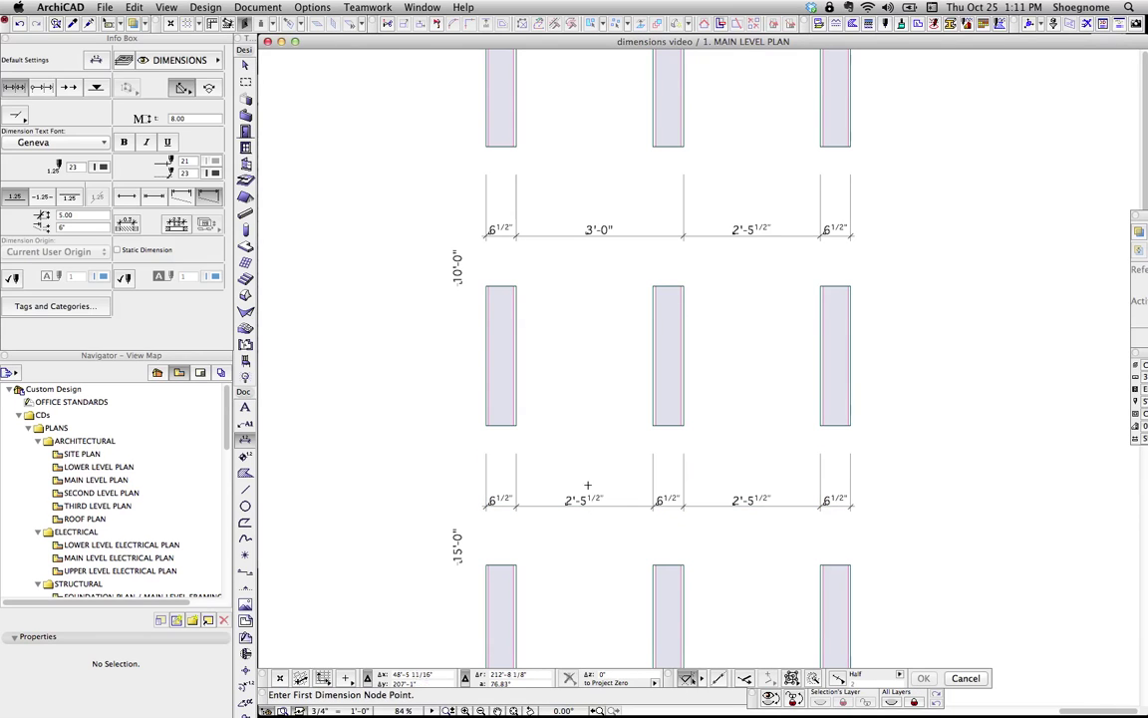
{"action": "left_click", "coordinate": [516, 359]}
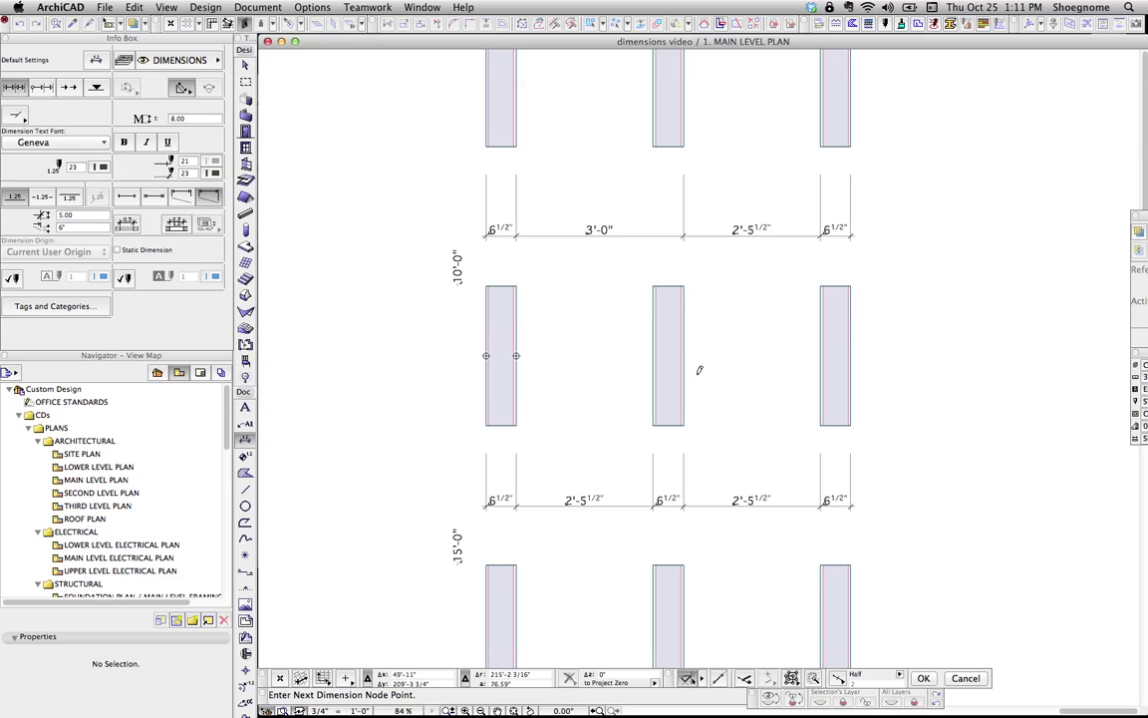
{"action": "left_click", "coordinate": [684, 356]}
{"action": "double_click", "coordinate": [823, 359]}
{"action": "left_click", "coordinate": [777, 330]}
{"action": "key", "text": "Escape"}
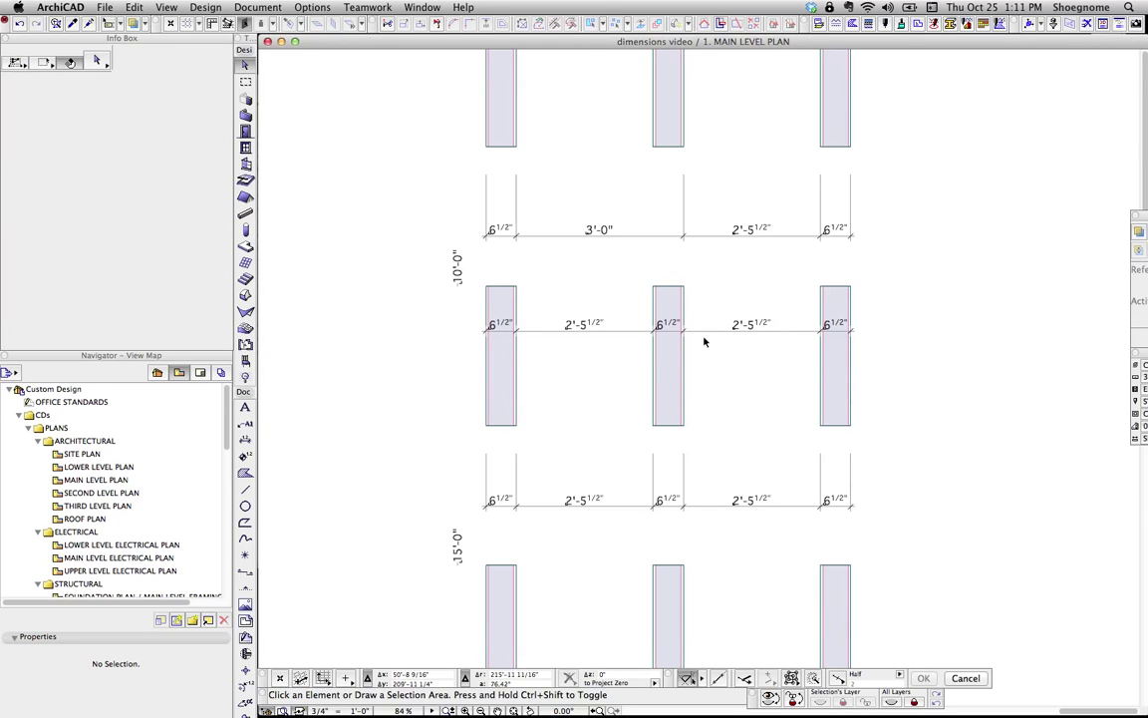
Set the new dimension chain crossing the three walls to measure only the wall cores.
{"action": "left_click", "coordinate": [708, 331]}
{"action": "left_click", "coordinate": [133, 225]}
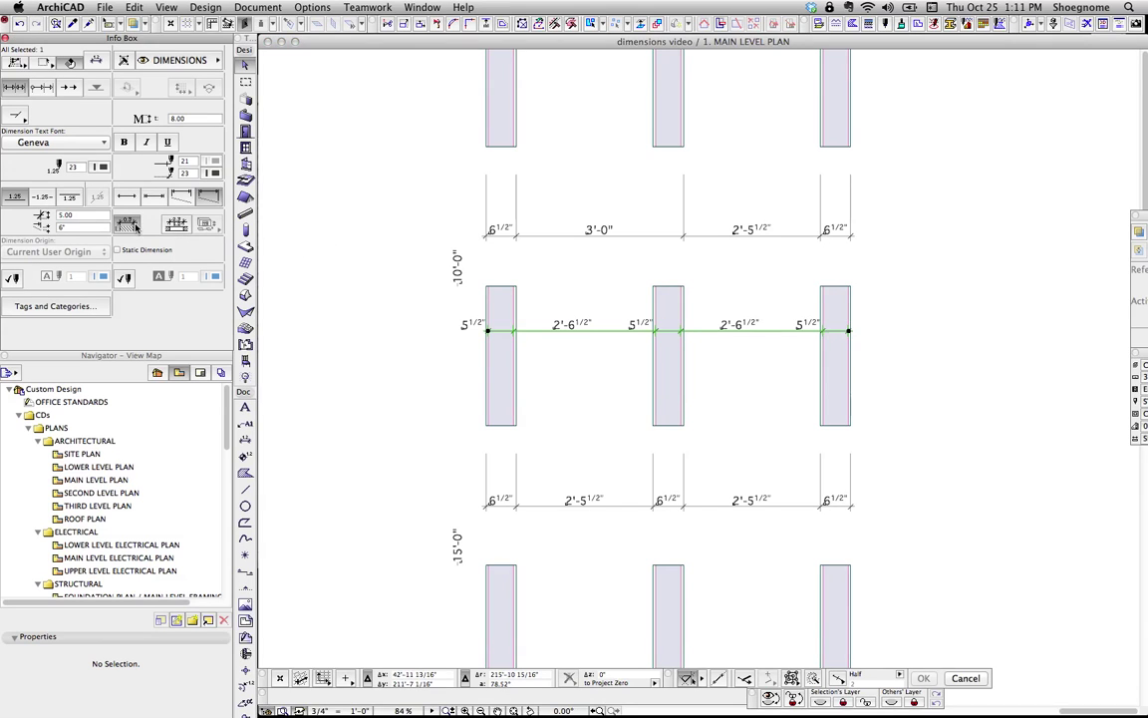
{"action": "left_click", "coordinate": [528, 385]}
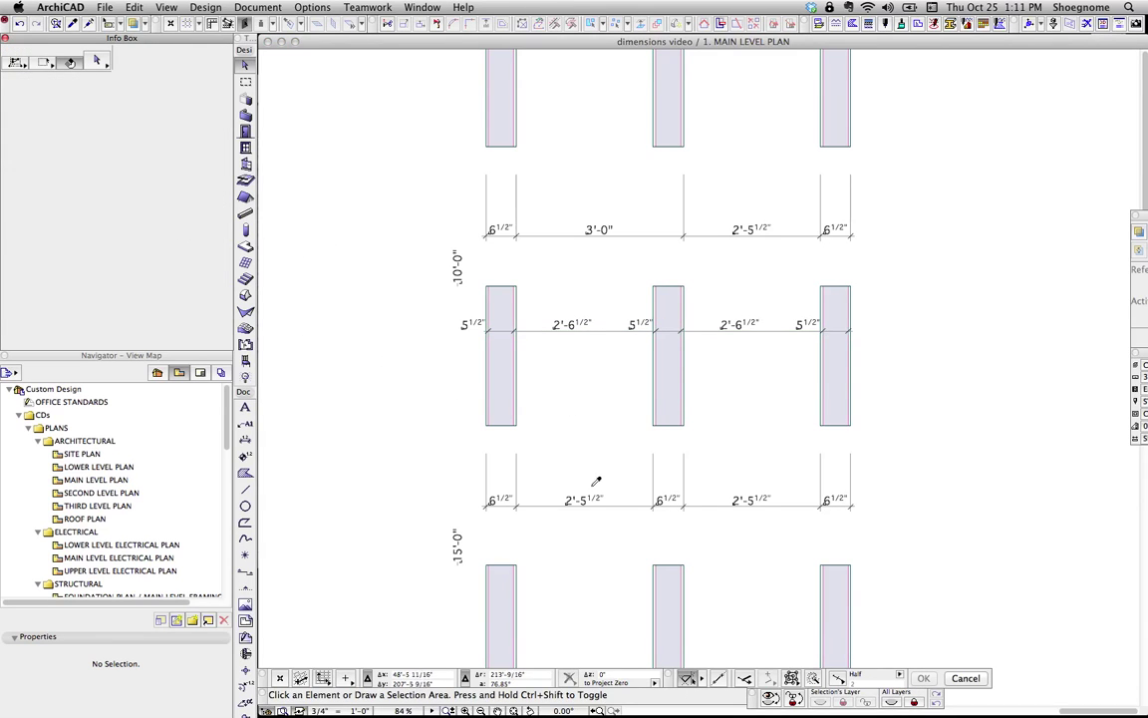
Draw a second, core-only dimension chain across the same three walls below the first, reusing the settings of the chain beneath the walls.
{"action": "left_click", "coordinate": [619, 505], "text": "alt"}
{"action": "left_click", "coordinate": [129, 228]}
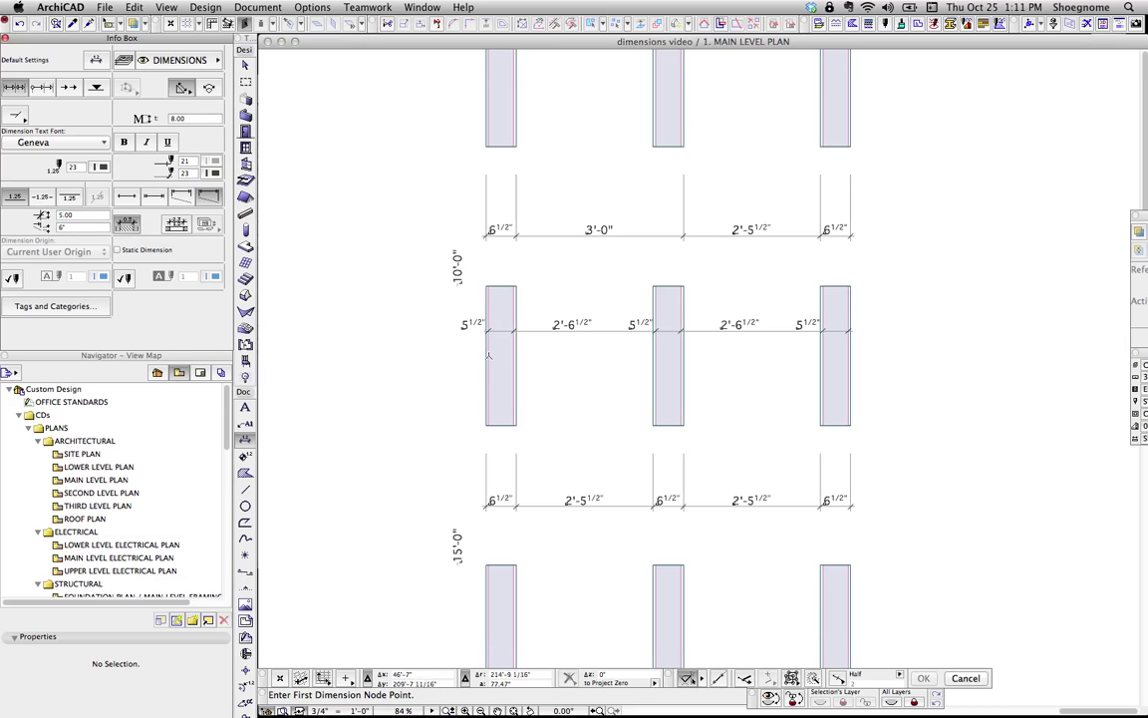
{"action": "left_click", "coordinate": [488, 355]}
{"action": "left_click", "coordinate": [514, 355]}
{"action": "left_click", "coordinate": [654, 372]}
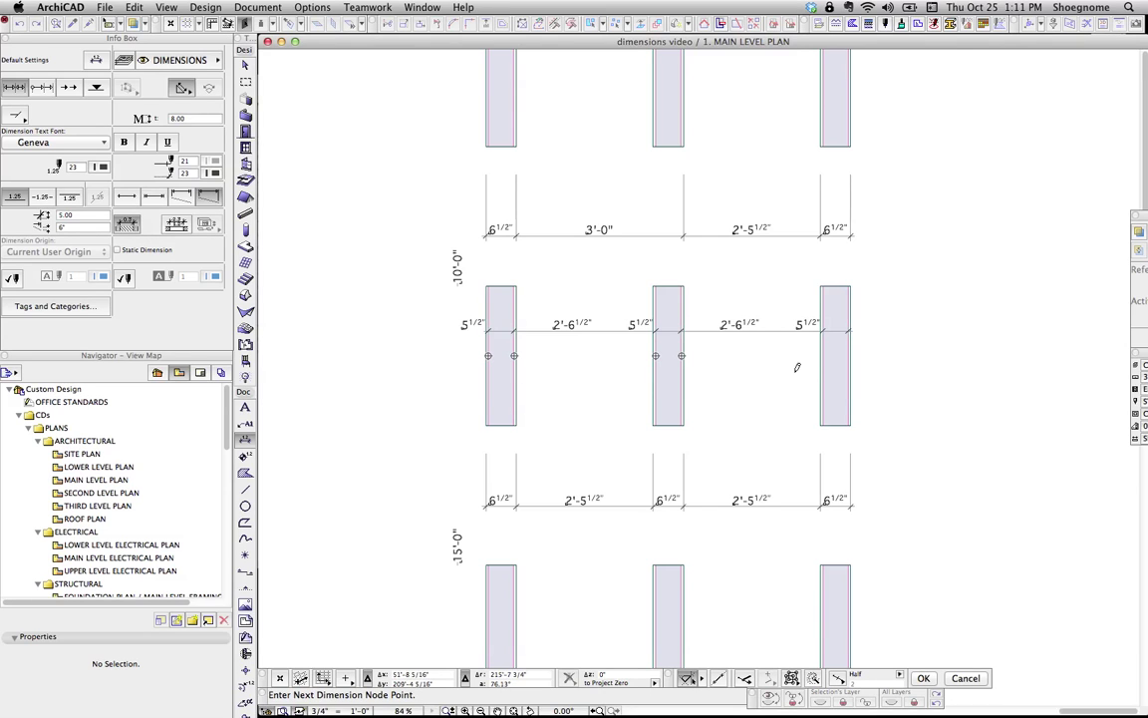
{"action": "left_click", "coordinate": [823, 370]}
{"action": "double_click", "coordinate": [771, 395]}
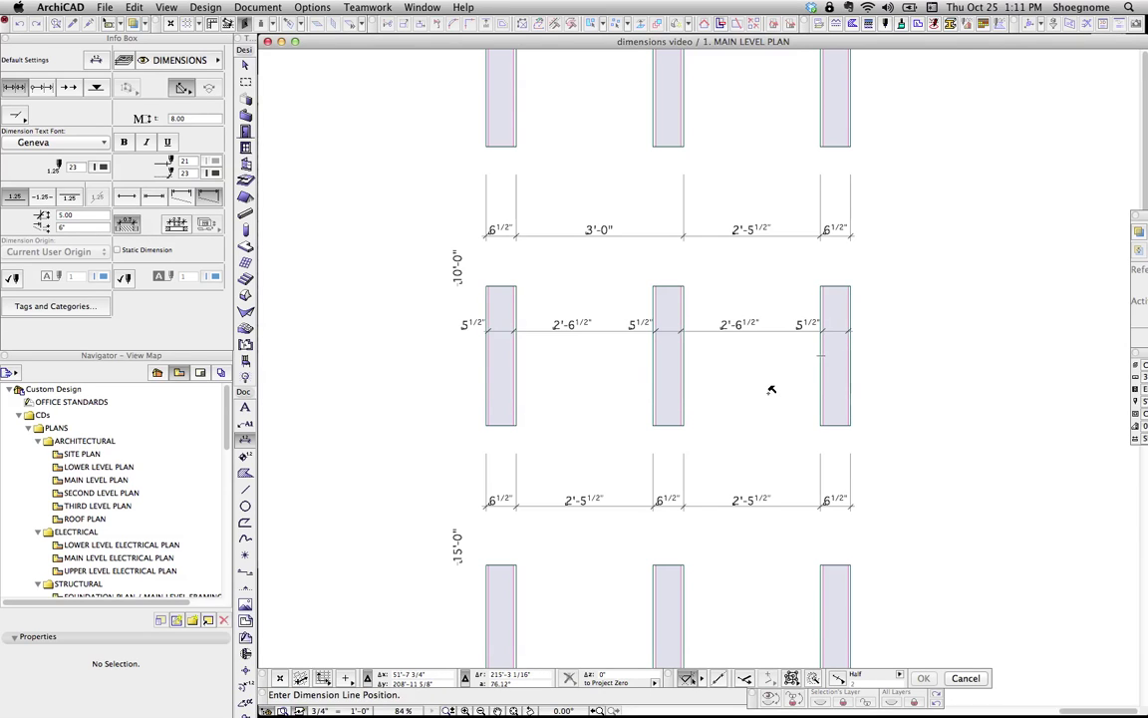
{"action": "left_click", "coordinate": [769, 393]}
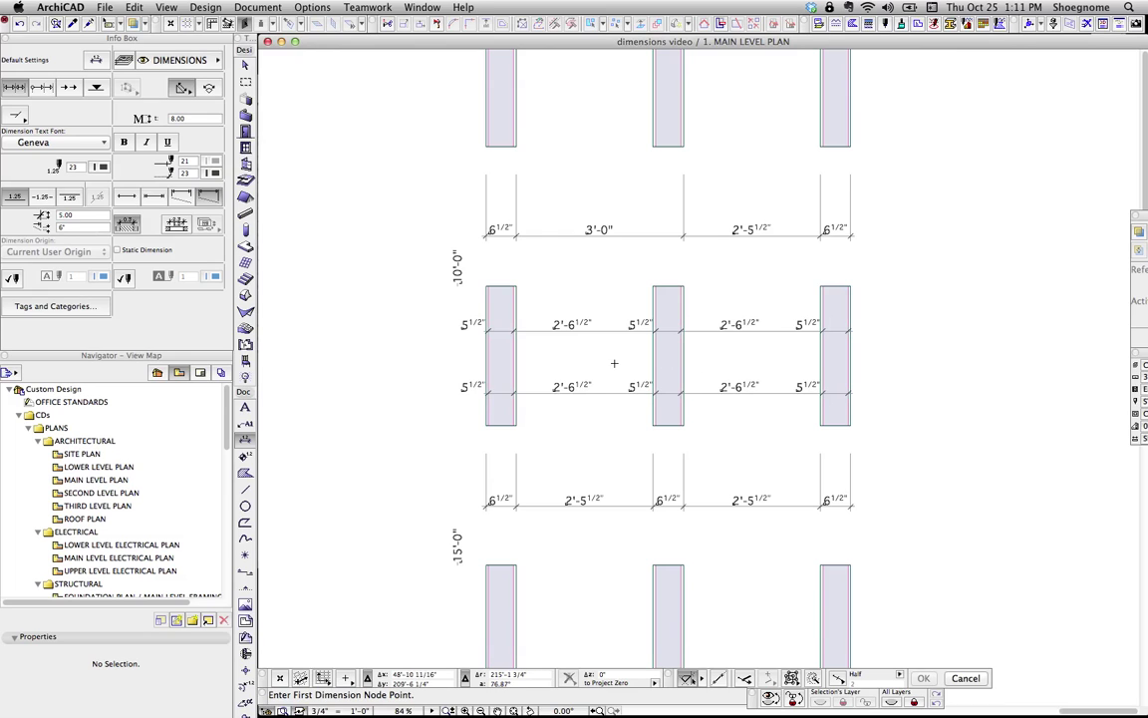
{"action": "key", "text": "Escape"}
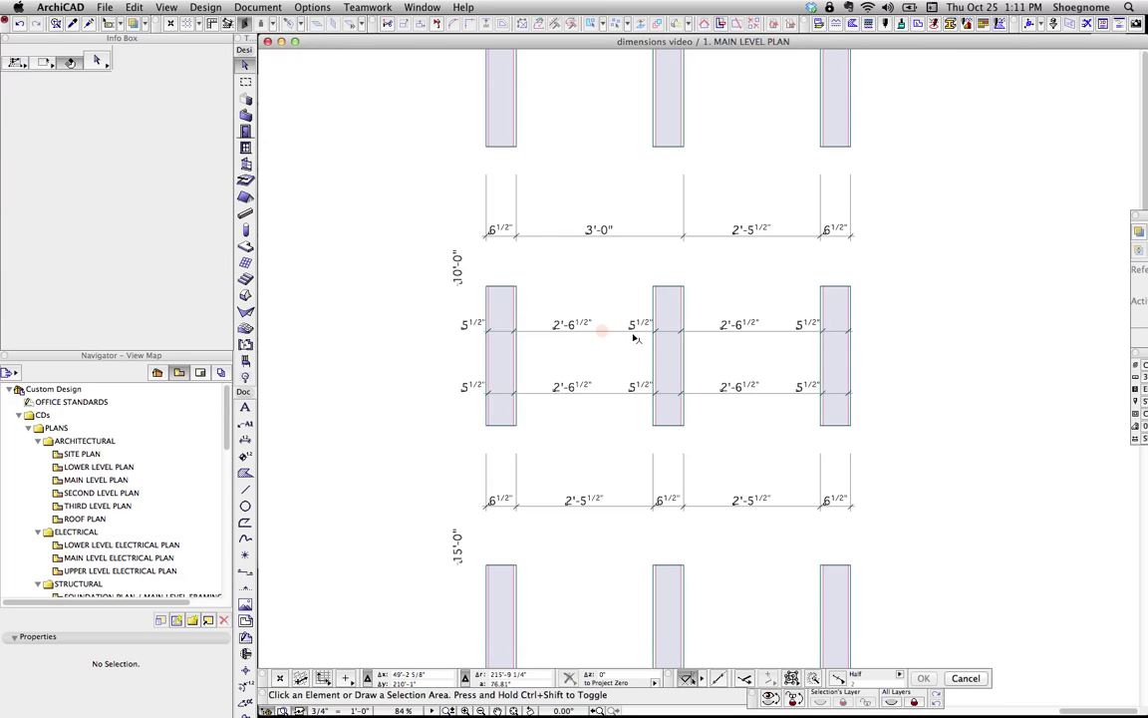
Switch the upper of the two chains crossing the walls back to measuring the full wall thickness.
{"action": "left_click", "coordinate": [602, 330]}
{"action": "left_click", "coordinate": [128, 228]}
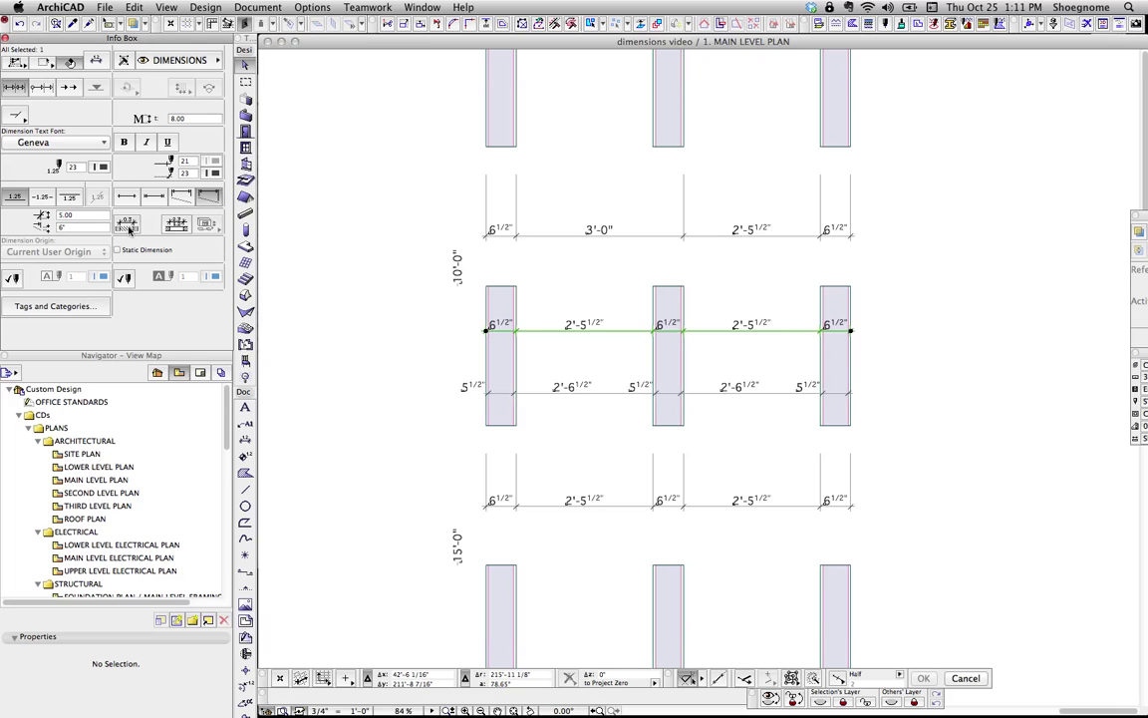
{"action": "left_click", "coordinate": [129, 229]}
{"action": "left_click", "coordinate": [129, 230]}
Inspect the text settings of the left blue 2'-5 1/2" dimension in the chain above the 25'-0" label.
{"action": "scroll", "coordinate": [430, 404], "scroll_direction": "down", "scroll_amount": 3}
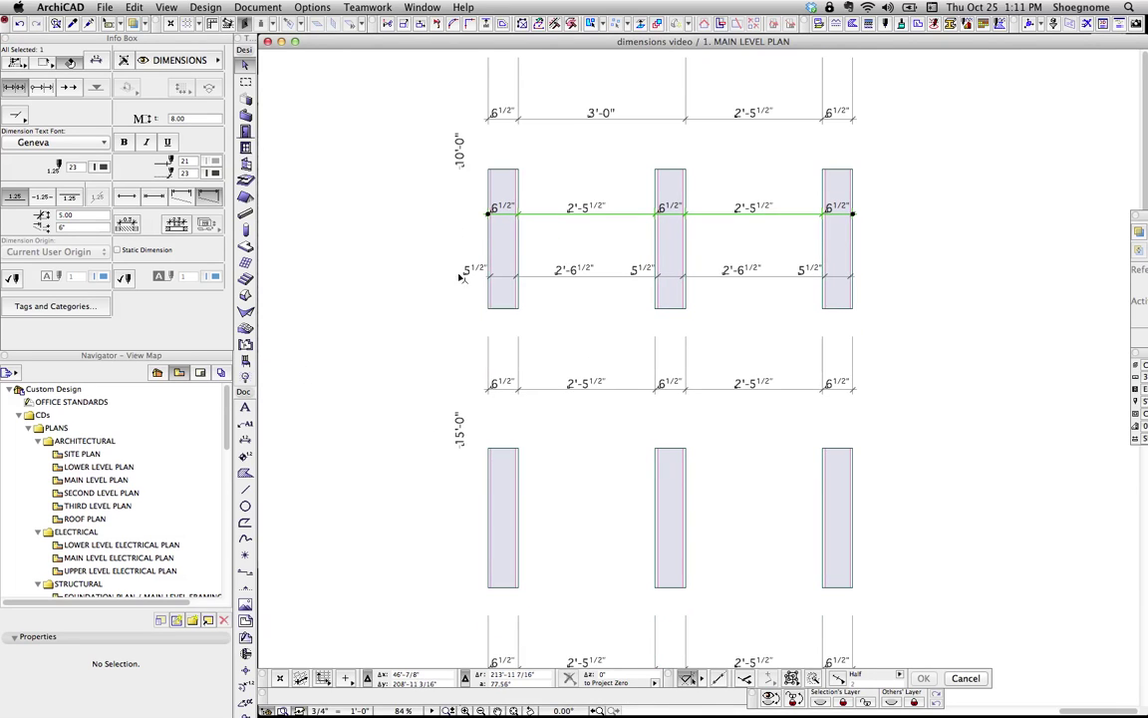
{"action": "scroll", "coordinate": [461, 277], "scroll_direction": "down", "scroll_amount": 5}
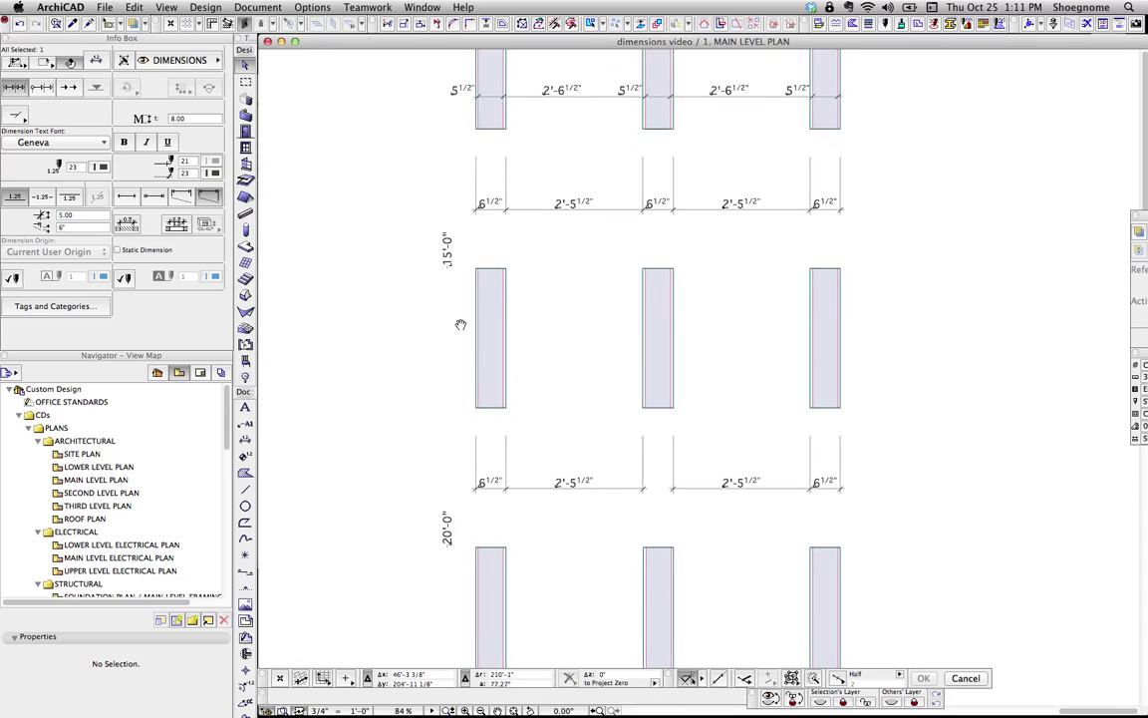
{"action": "scroll", "coordinate": [464, 324], "scroll_direction": "down", "scroll_amount": 5}
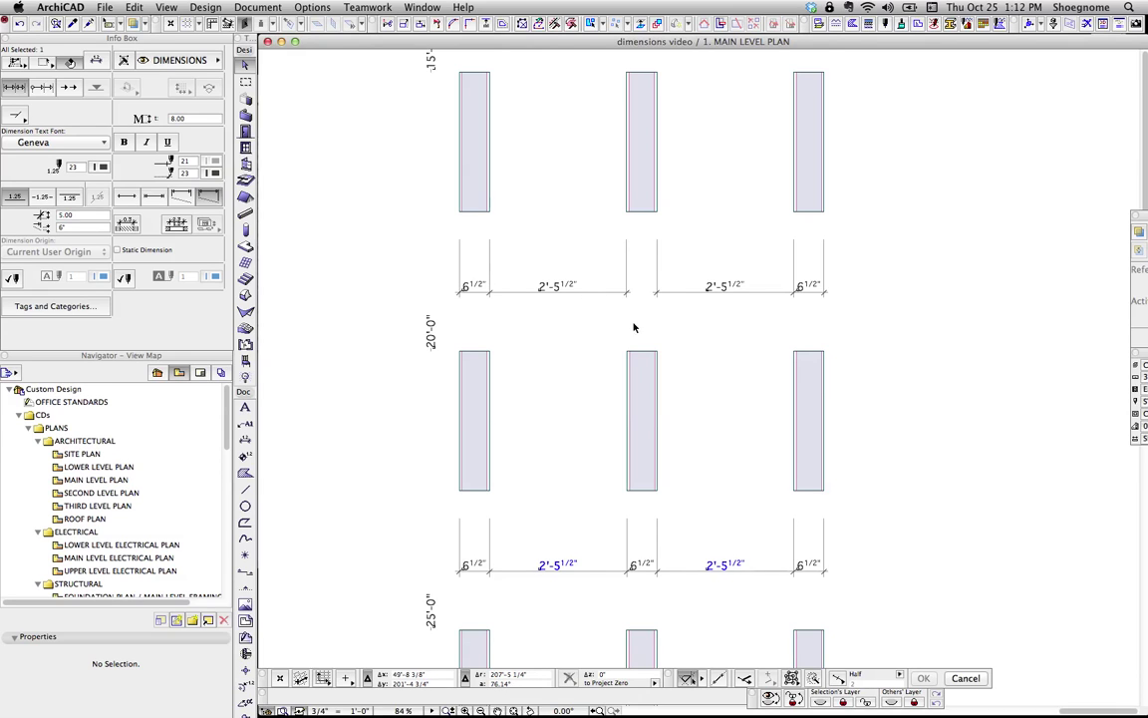
{"action": "scroll", "coordinate": [648, 337], "scroll_direction": "down", "scroll_amount": 1}
{"action": "scroll", "coordinate": [664, 350], "scroll_direction": "up", "scroll_amount": 2}
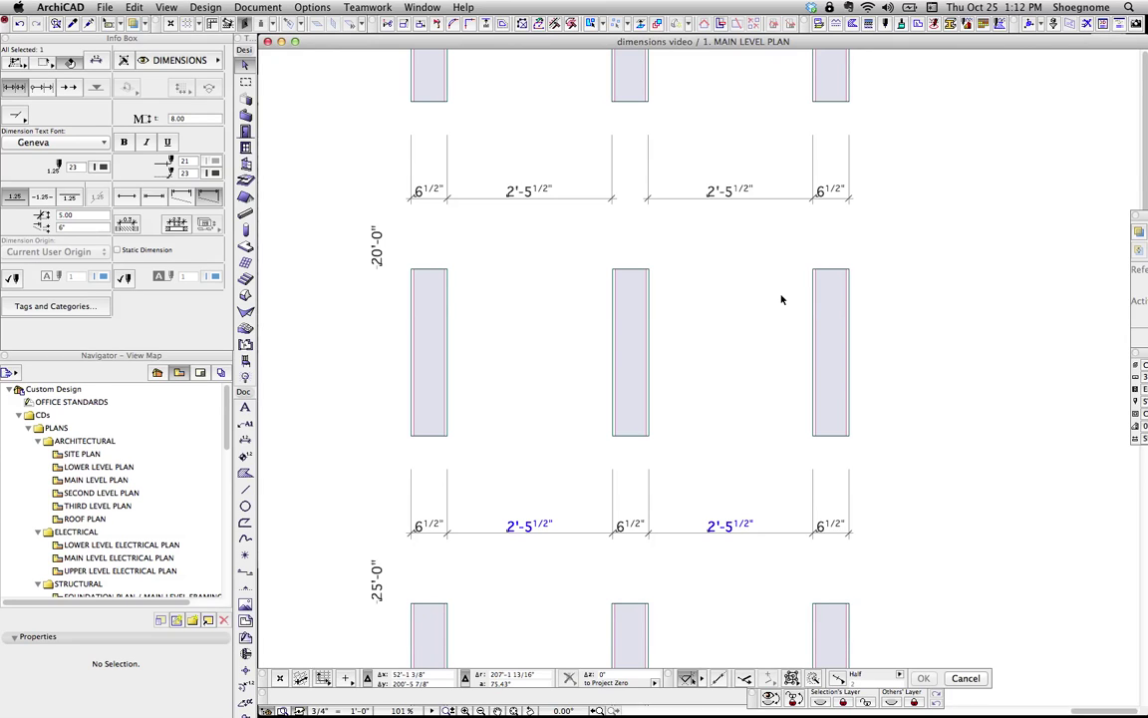
{"action": "left_click", "coordinate": [518, 528]}
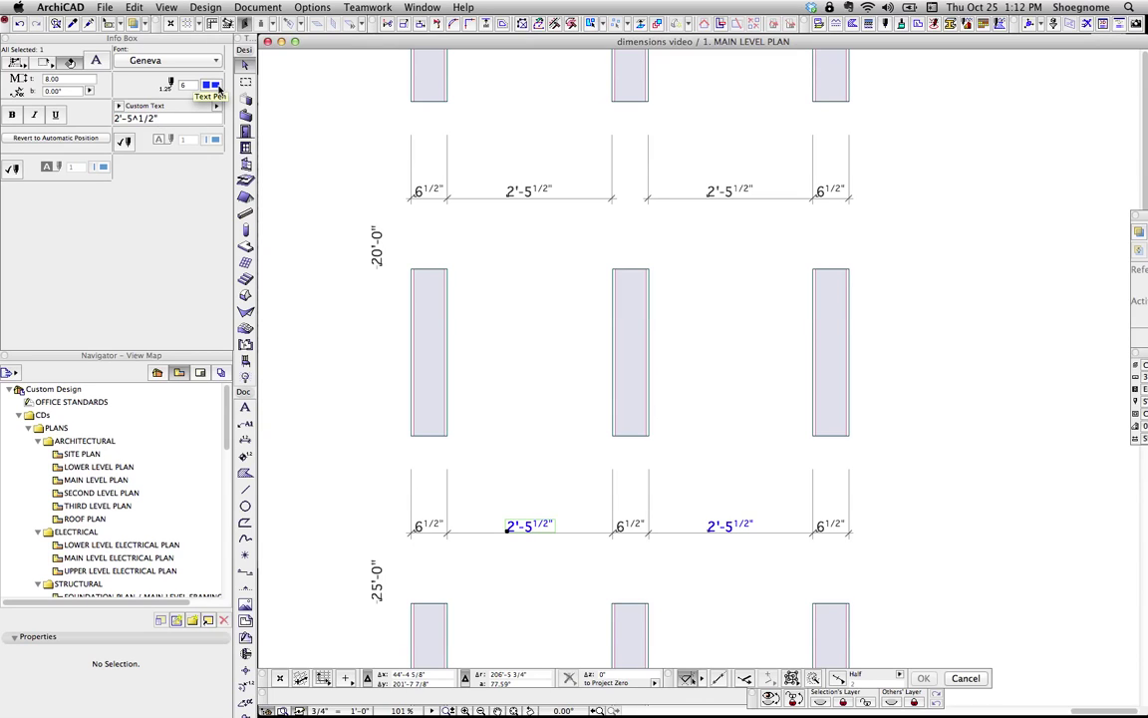
{"action": "left_click", "coordinate": [540, 416]}
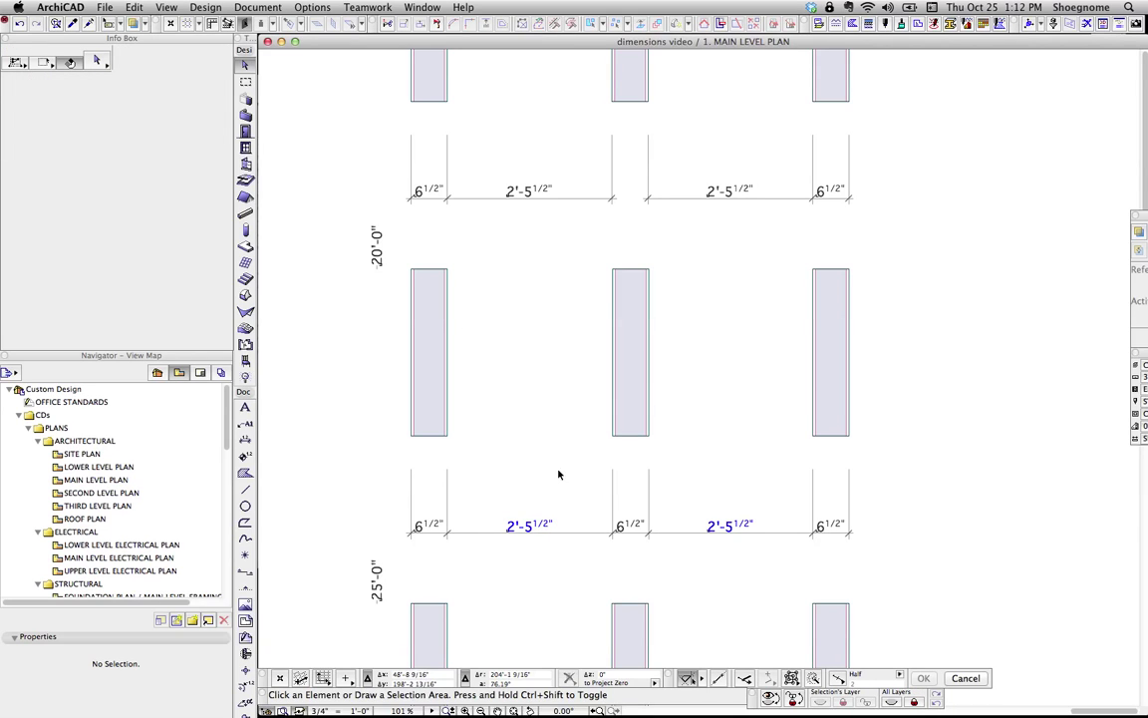
Switch the pen set to STANDARD (BLACK, PLANS) and back to STANDARD (COLOR, PLANS).
{"action": "left_click_drag", "start_coordinate": [1147, 353], "coordinate": [1078, 356]}
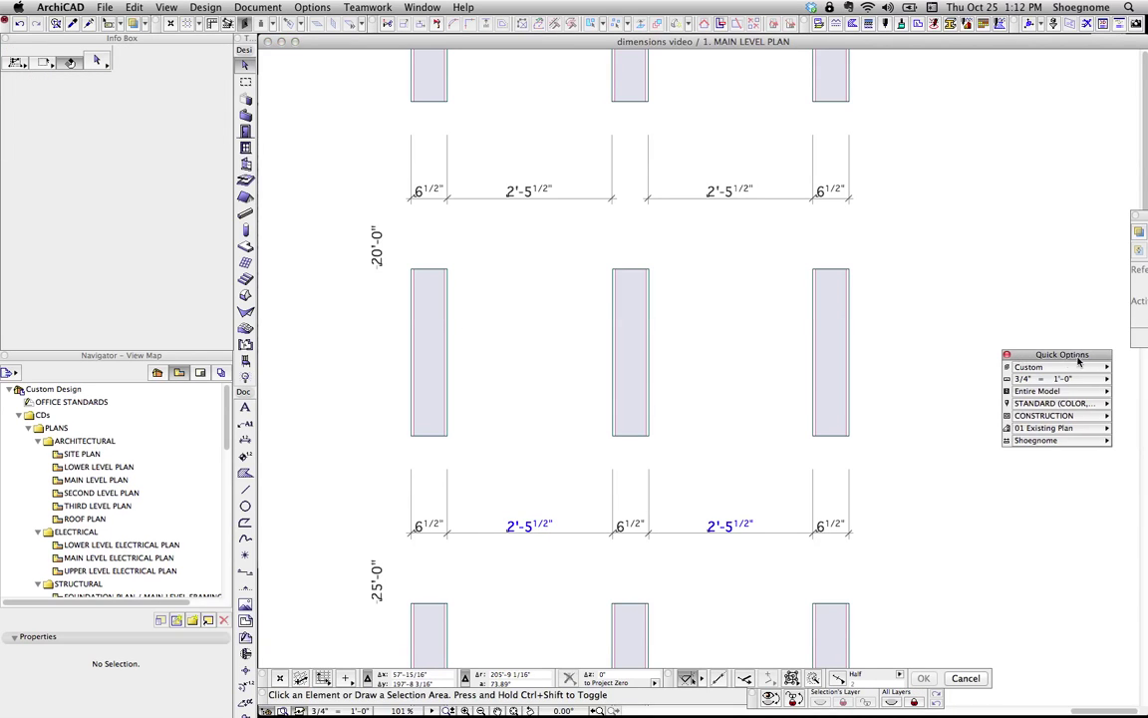
{"action": "left_click", "coordinate": [1060, 403]}
{"action": "left_click", "coordinate": [855, 386]}
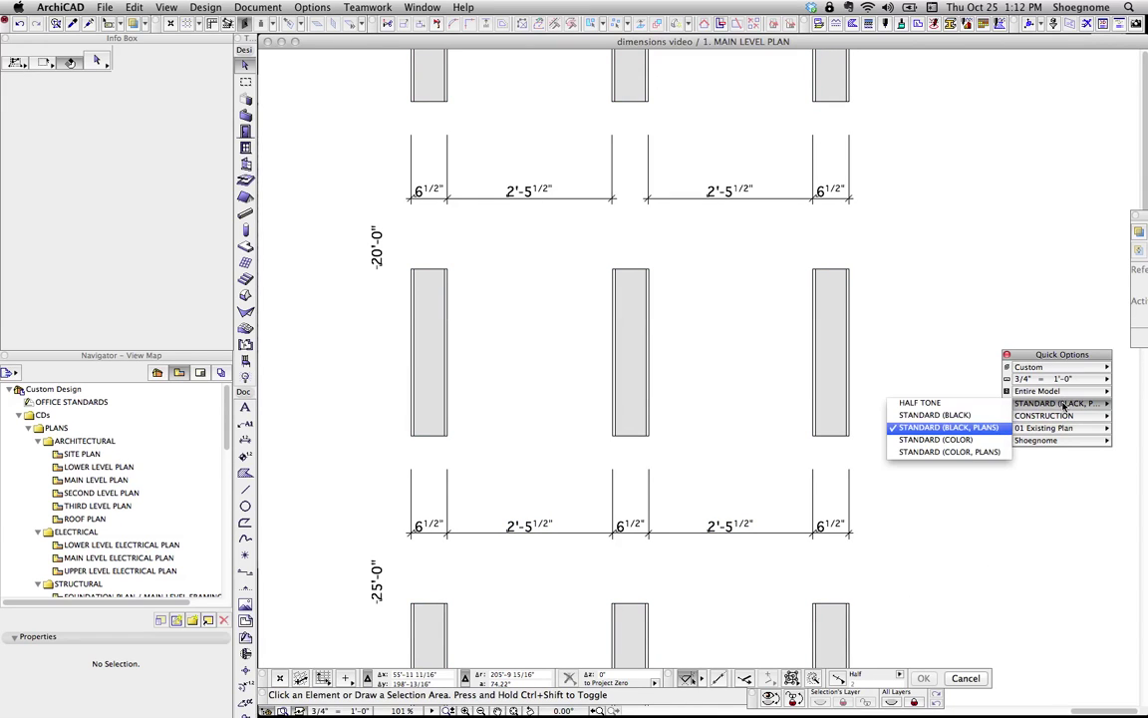
{"action": "left_click", "coordinate": [995, 453]}
{"action": "left_click_drag", "start_coordinate": [1043, 355], "coordinate": [1145, 356]}
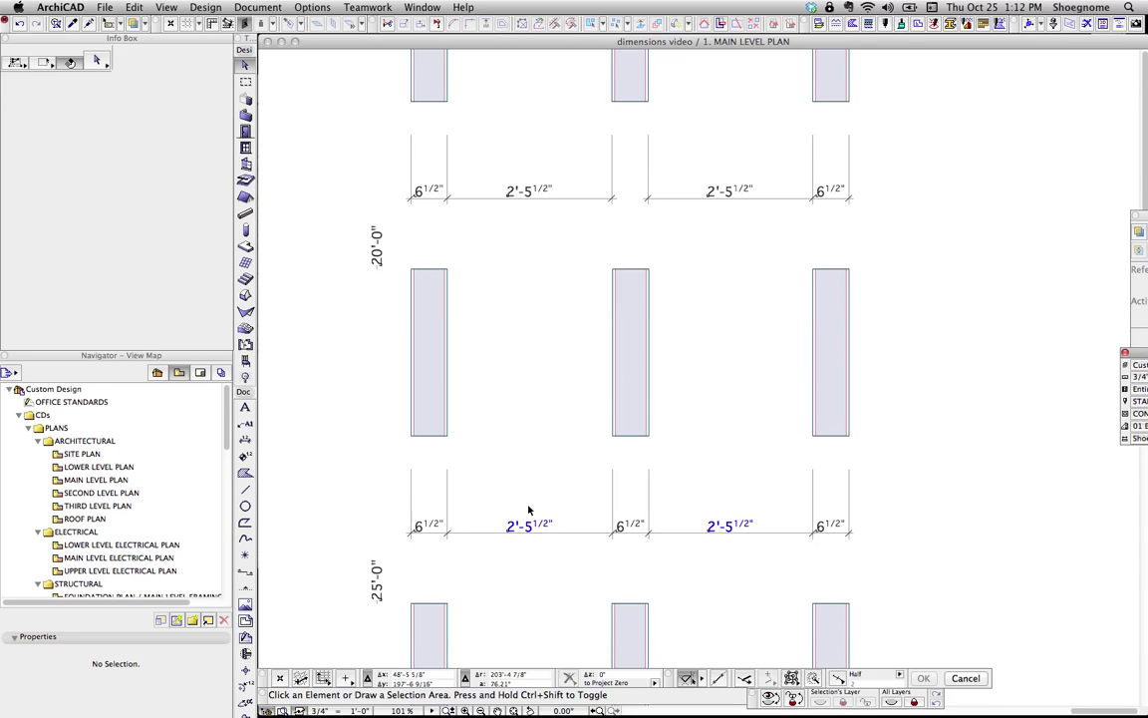
Examine the available text pens for the left blue dimension text above the 25'-0" label, keeping its current pen.
{"action": "scroll", "coordinate": [551, 470], "scroll_direction": "down", "scroll_amount": 3}
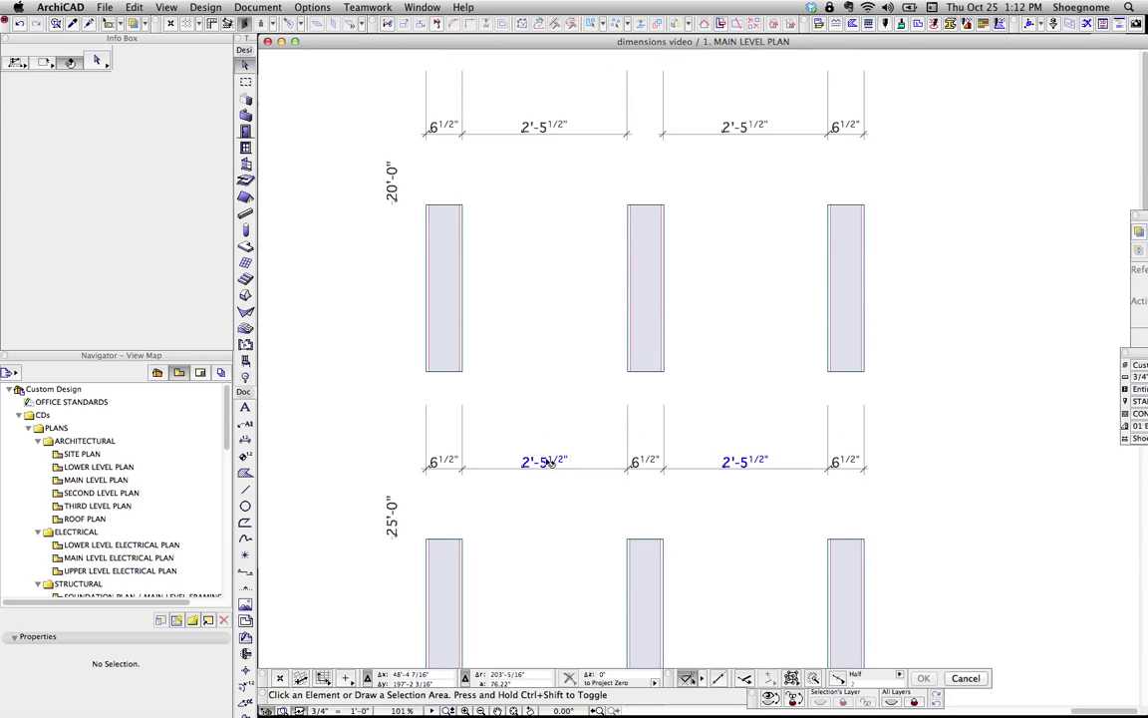
{"action": "left_click", "coordinate": [550, 462]}
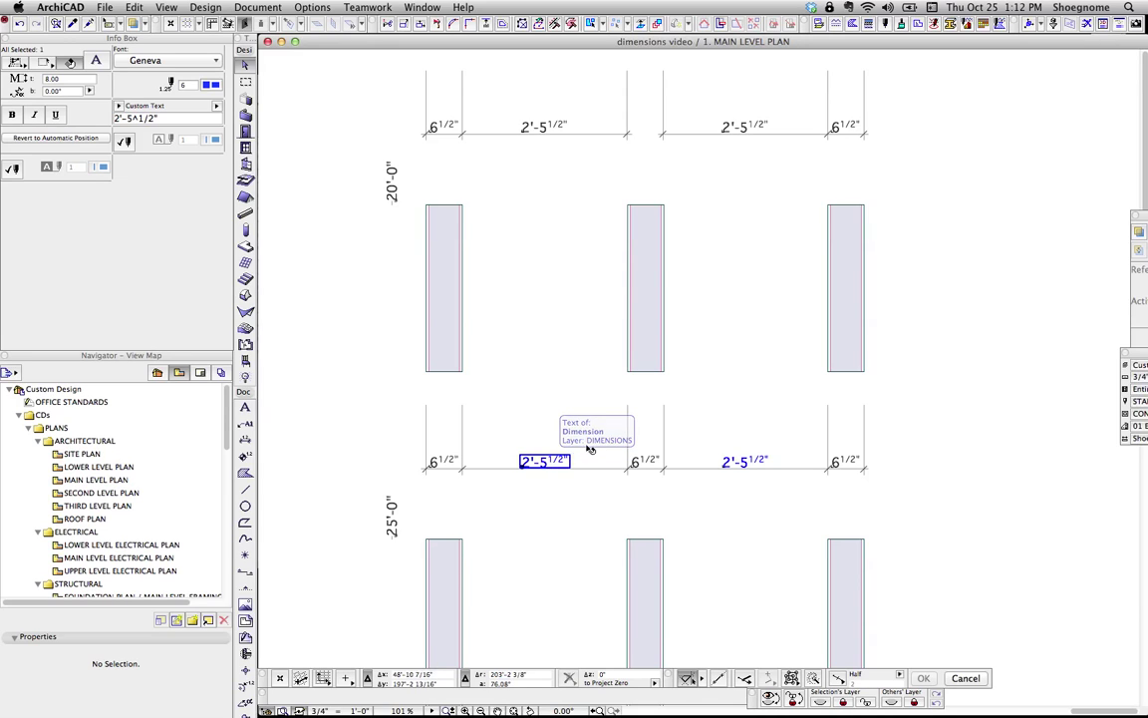
{"action": "scroll", "coordinate": [593, 443], "scroll_direction": "down", "scroll_amount": 3}
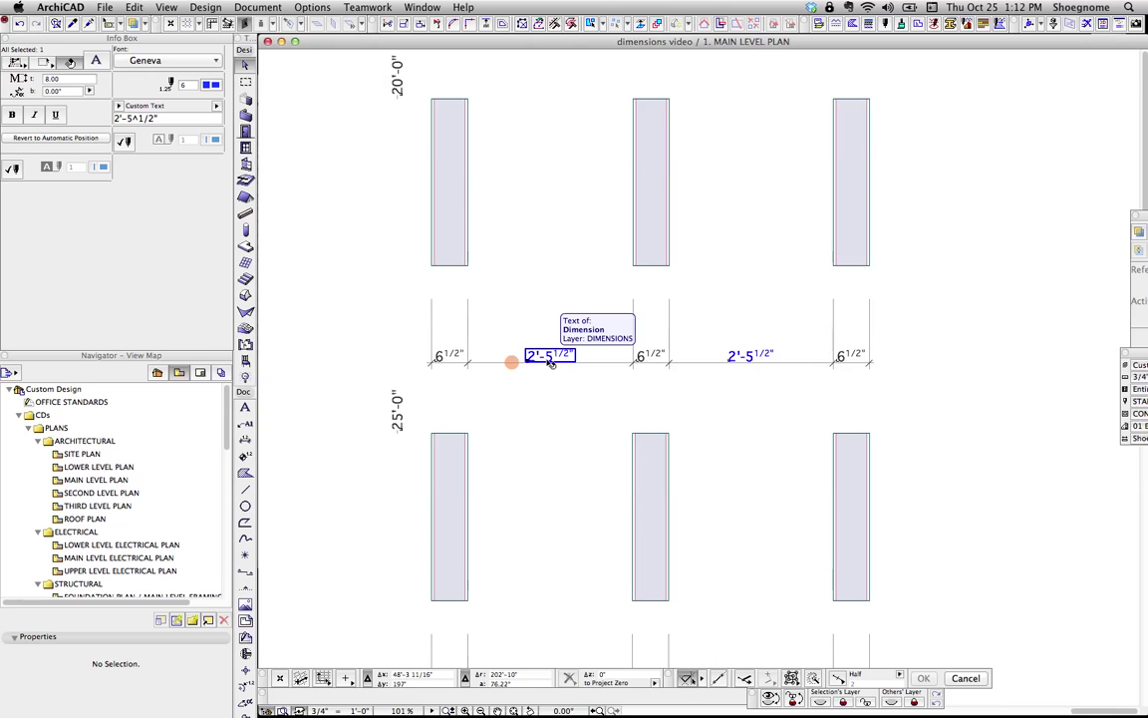
{"action": "left_click", "coordinate": [187, 83]}
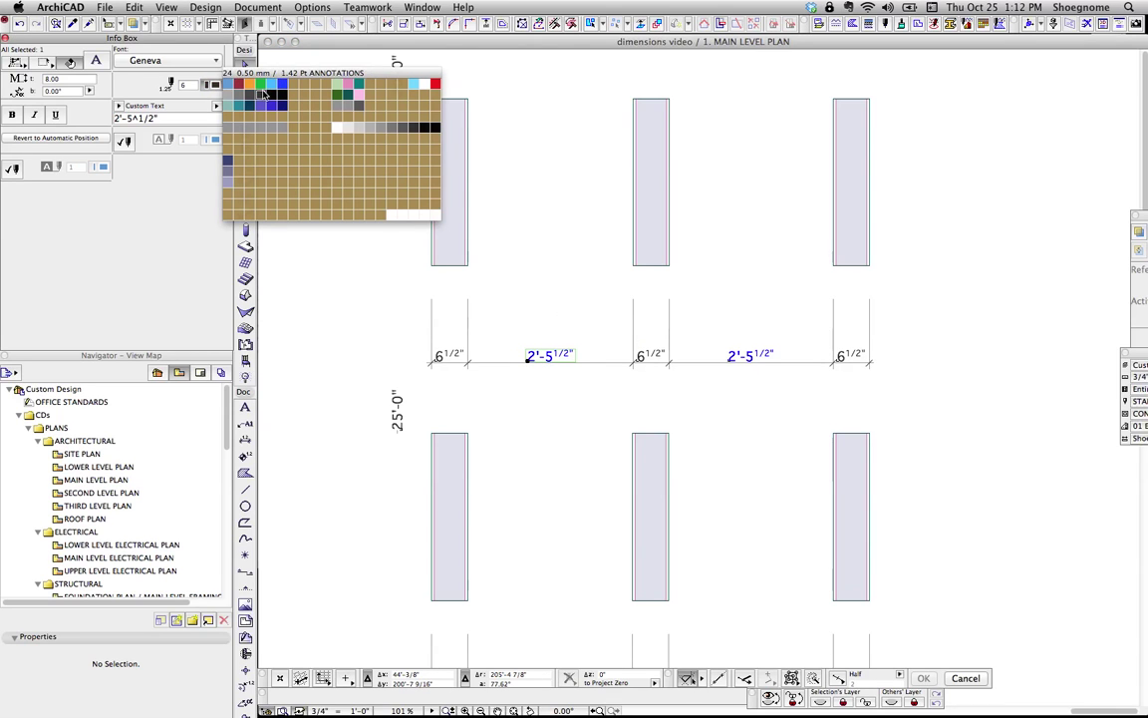
{"action": "left_click", "coordinate": [548, 311]}
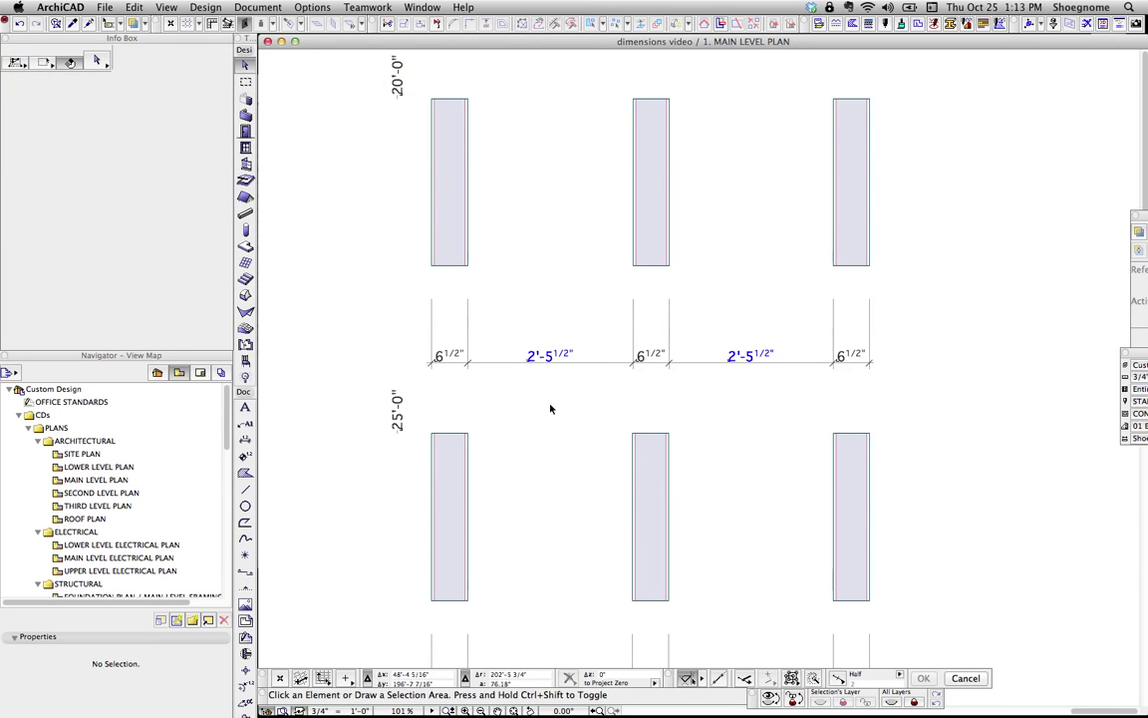
Switch the V.I.F. dimension text above the 30'-0" label to Measured Value, and restore its Custom Text containing <MeasuredValue> V.I.F.
{"action": "scroll", "coordinate": [550, 409], "scroll_direction": "down", "scroll_amount": 3}
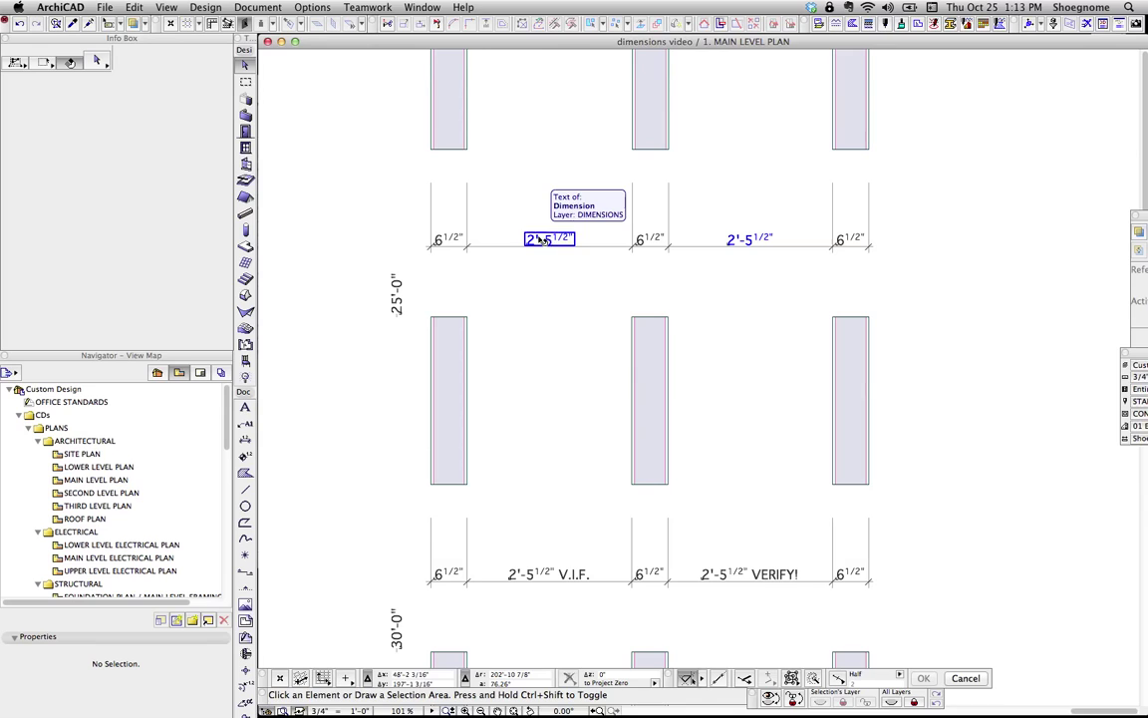
{"action": "scroll", "coordinate": [563, 319], "scroll_direction": "down", "scroll_amount": 2}
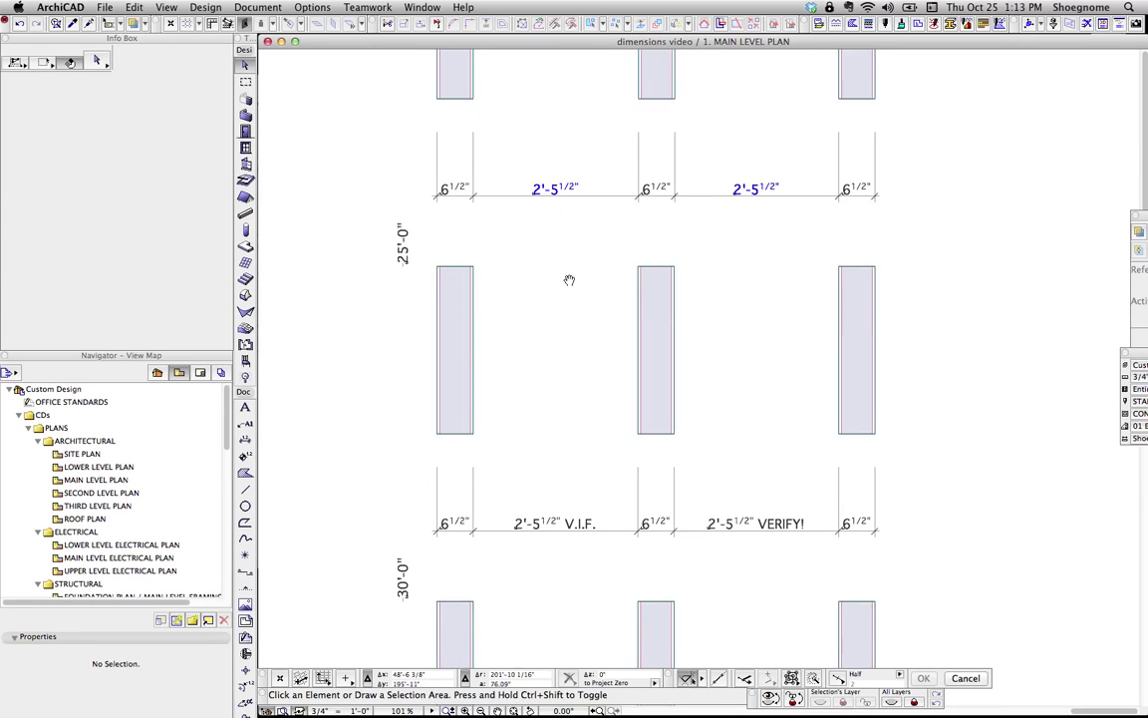
{"action": "left_click", "coordinate": [538, 522]}
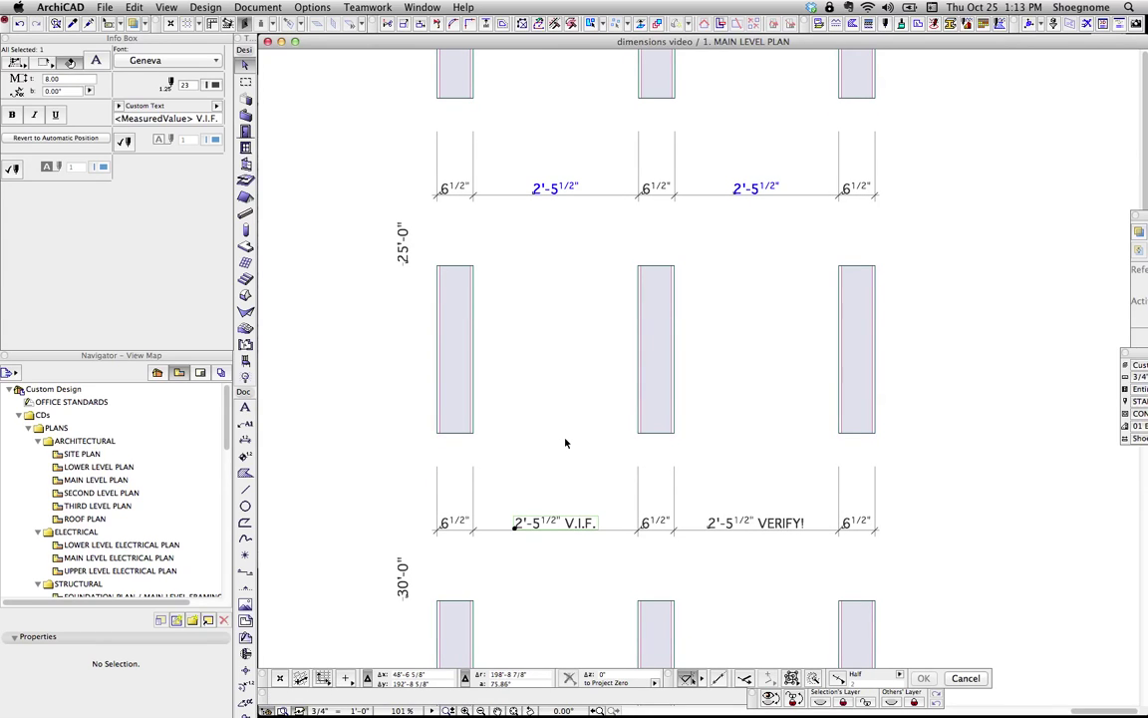
{"action": "left_click", "coordinate": [135, 106]}
{"action": "left_click", "coordinate": [140, 106]}
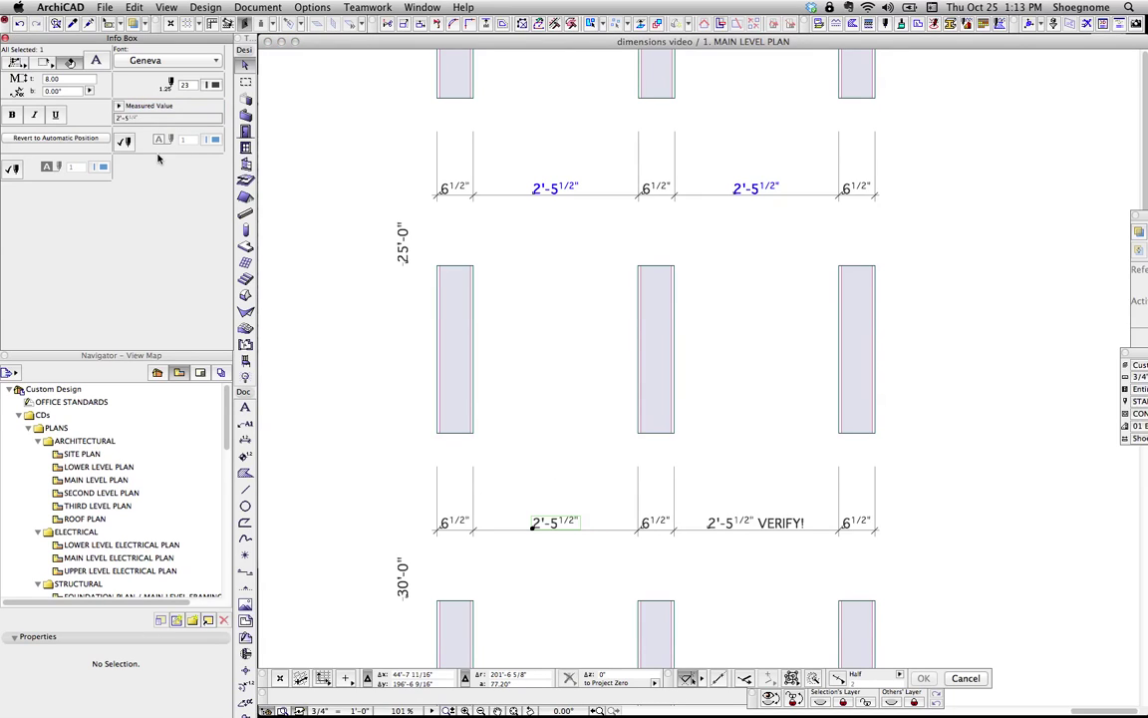
{"action": "left_click", "coordinate": [119, 106]}
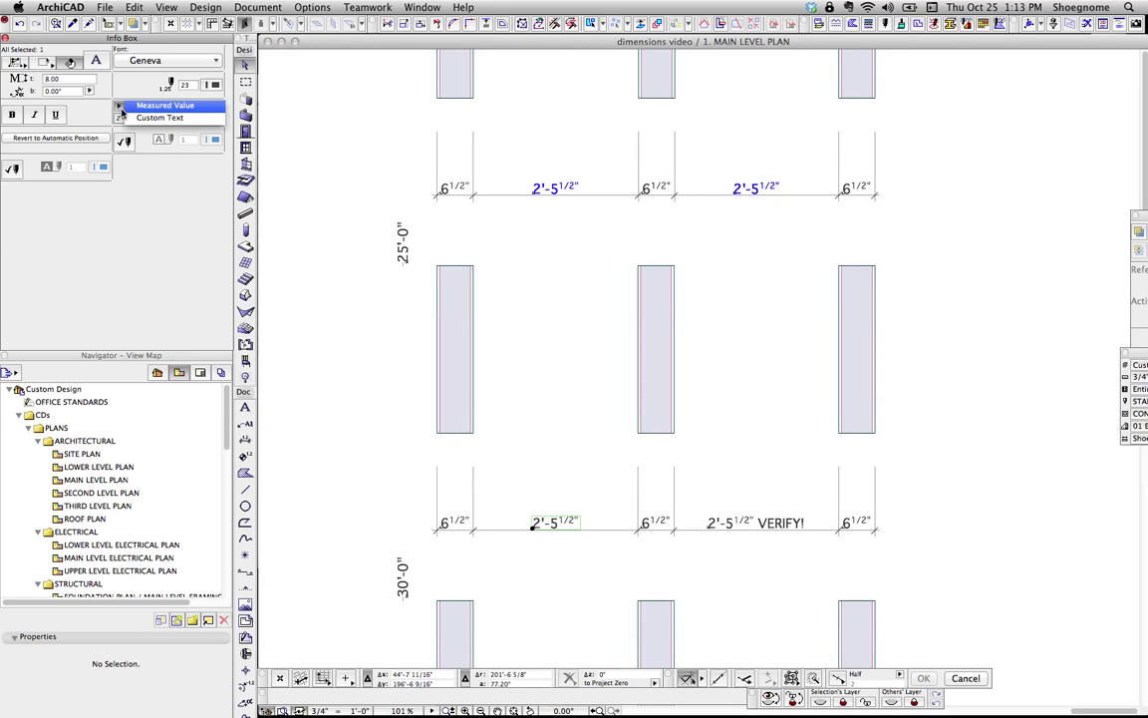
{"action": "left_click", "coordinate": [152, 118]}
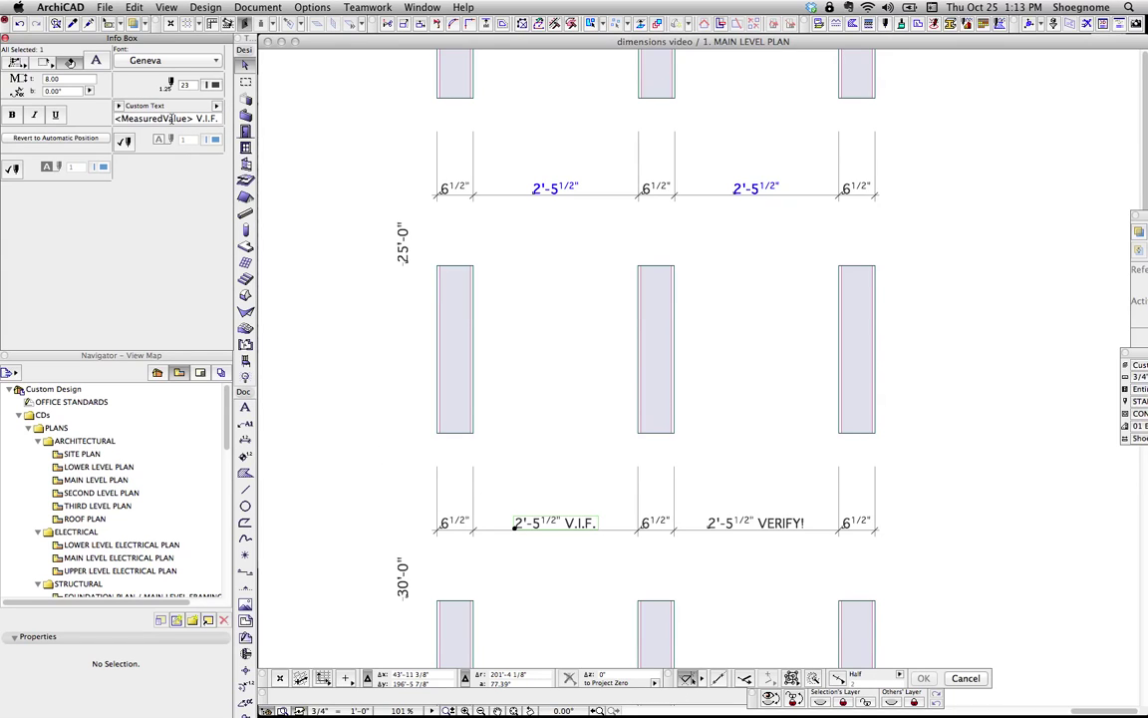
{"action": "left_click_drag", "start_coordinate": [116, 118], "coordinate": [218, 119]}
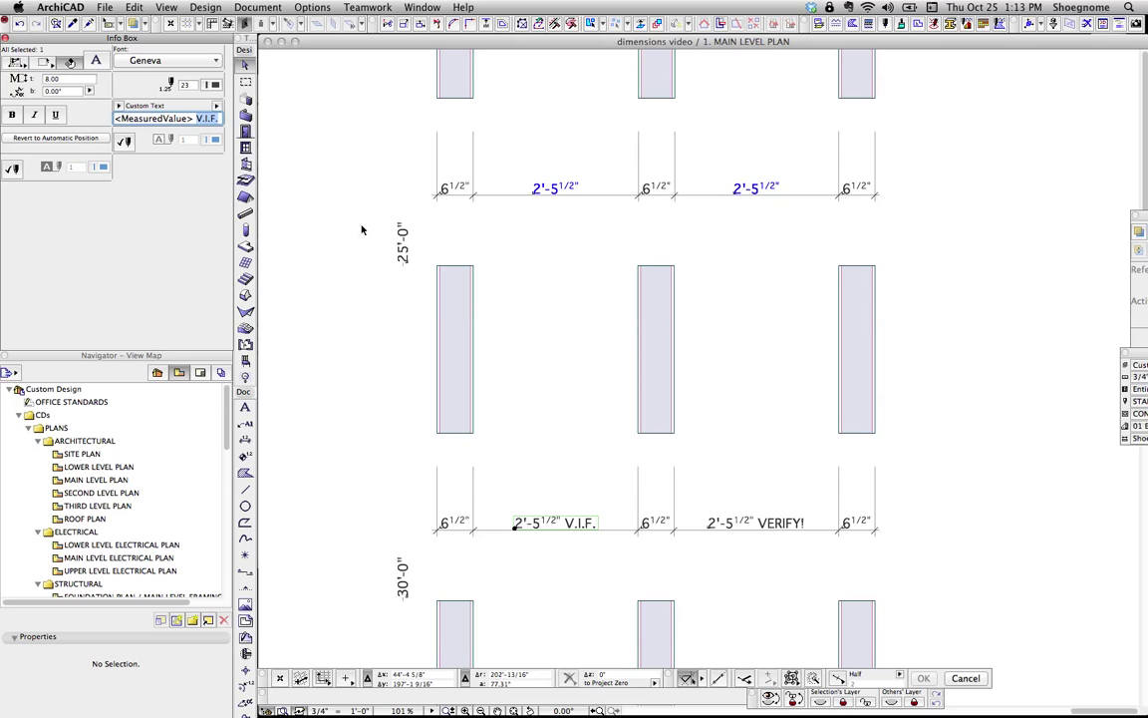
Change the text pen of the V.I.F. dimension above the 30'-0" label to green.
{"action": "scroll", "coordinate": [584, 328], "scroll_direction": "down", "scroll_amount": 5}
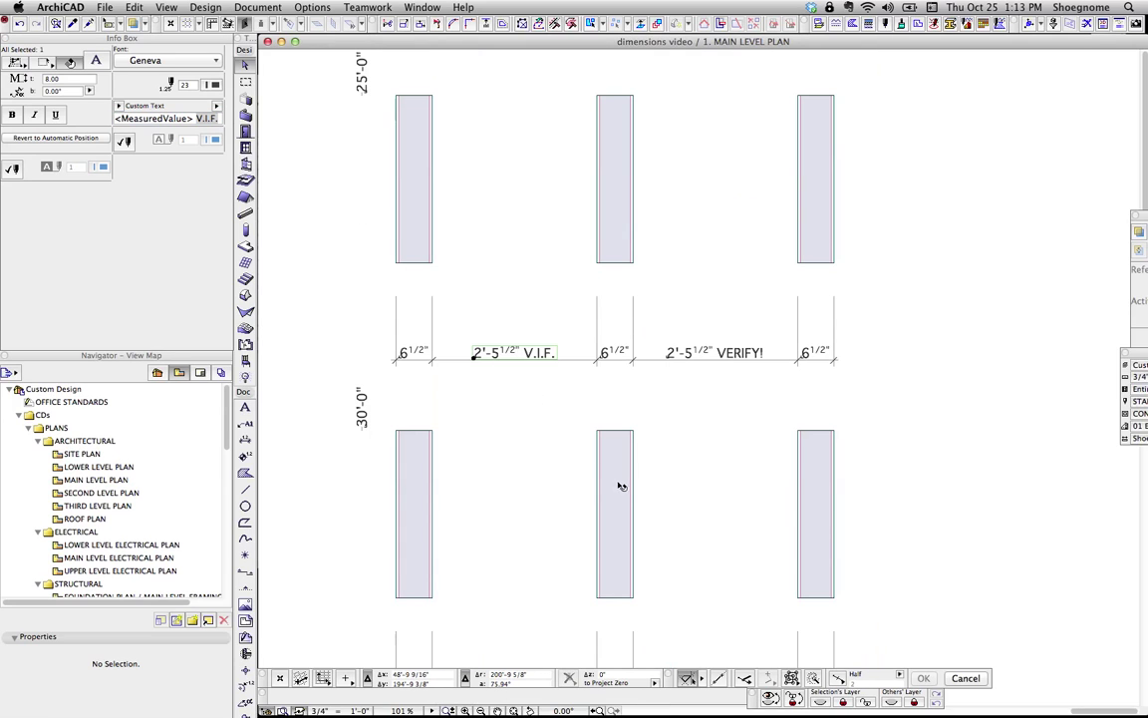
{"action": "left_click", "coordinate": [215, 85]}
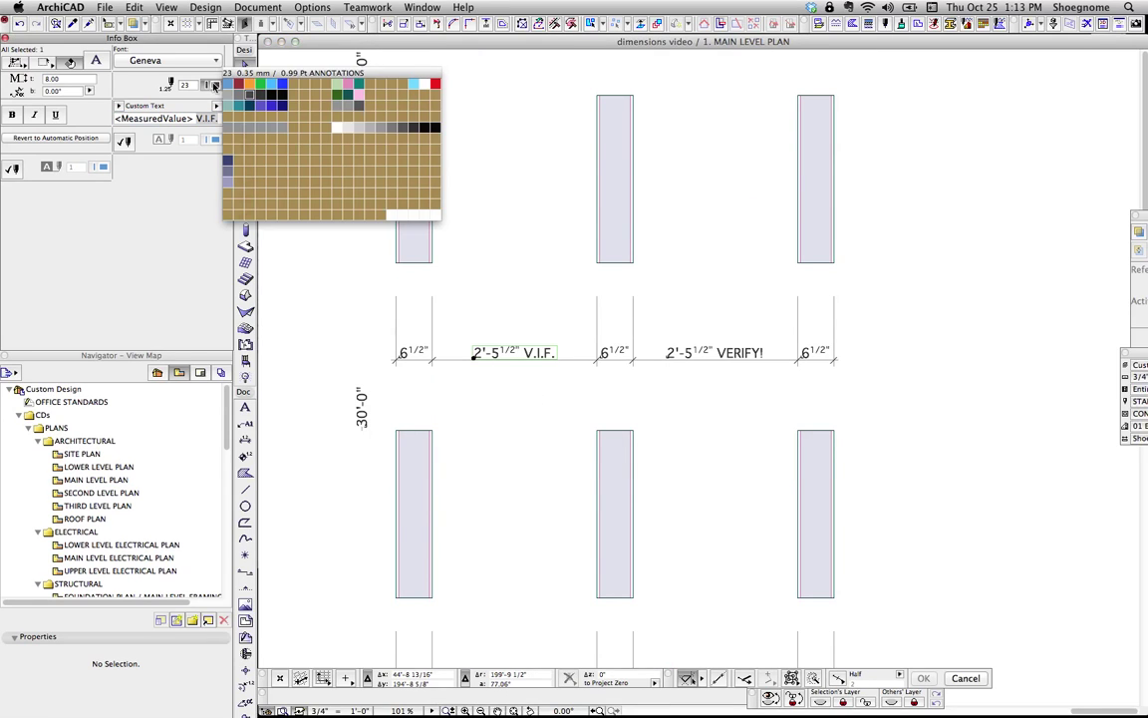
{"action": "left_click", "coordinate": [243, 75]}
{"action": "left_click", "coordinate": [561, 426]}
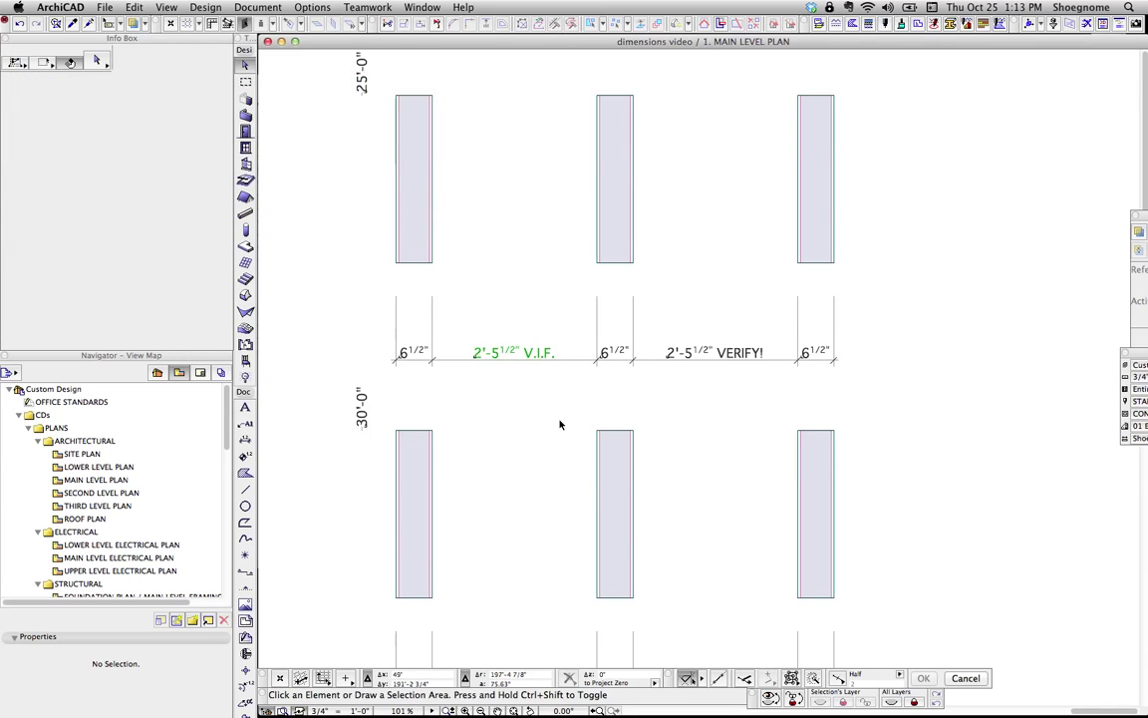
Examine the separate lines and text pieces of the exploded dimension chain above the 35'-0" label, and clear the selection.
{"action": "middle_click_drag", "start_coordinate": [559, 376], "coordinate": [564, 484]}
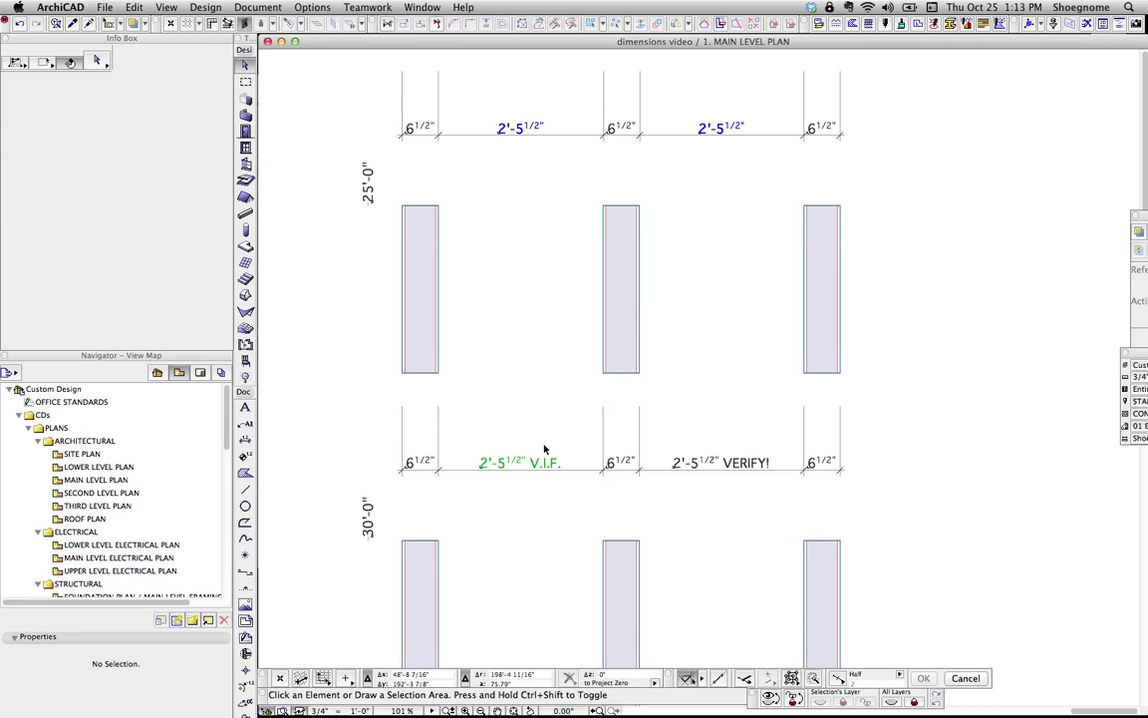
{"action": "scroll", "coordinate": [553, 418], "scroll_direction": "down", "scroll_amount": 5}
{"action": "scroll", "coordinate": [523, 439], "scroll_direction": "down", "scroll_amount": 1}
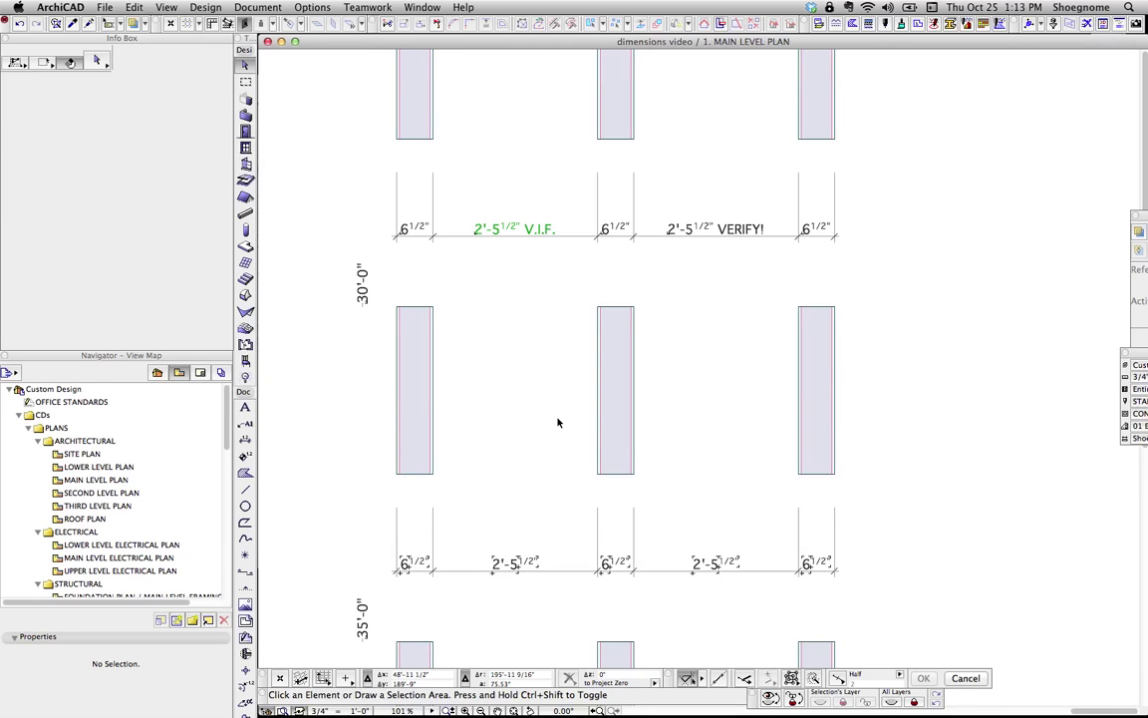
{"action": "left_click", "coordinate": [643, 573]}
{"action": "scroll", "coordinate": [591, 475], "scroll_direction": "down", "scroll_amount": 3}
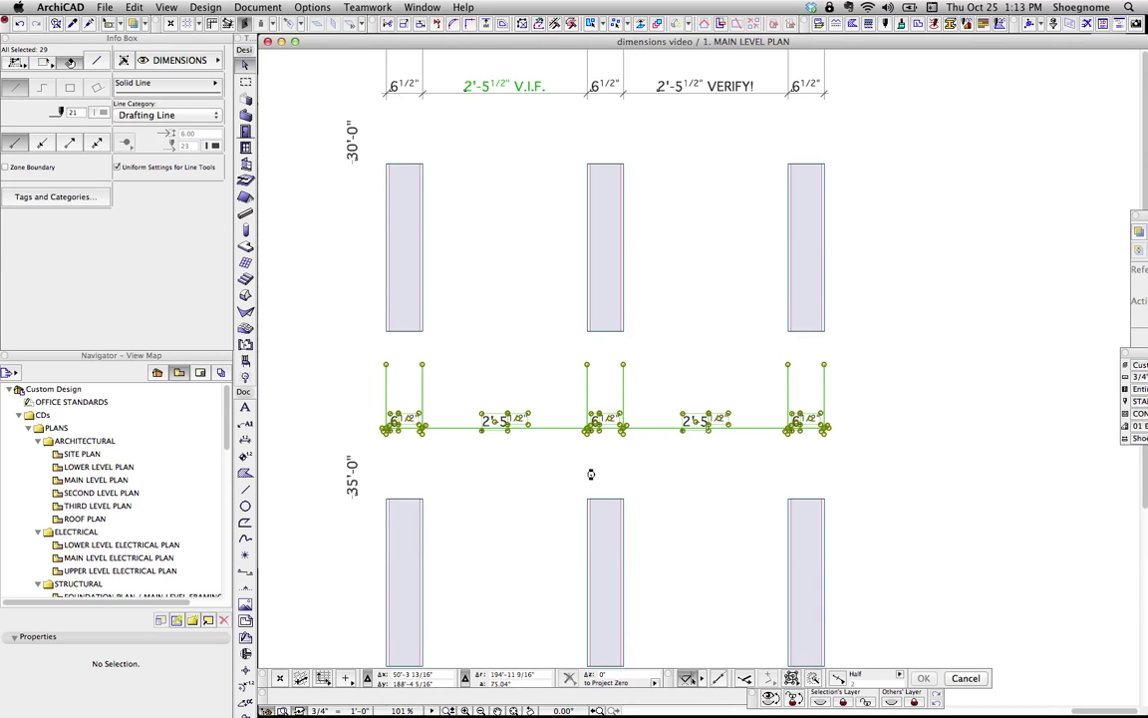
{"action": "left_click", "coordinate": [589, 472]}
{"action": "left_click", "coordinate": [646, 430]}
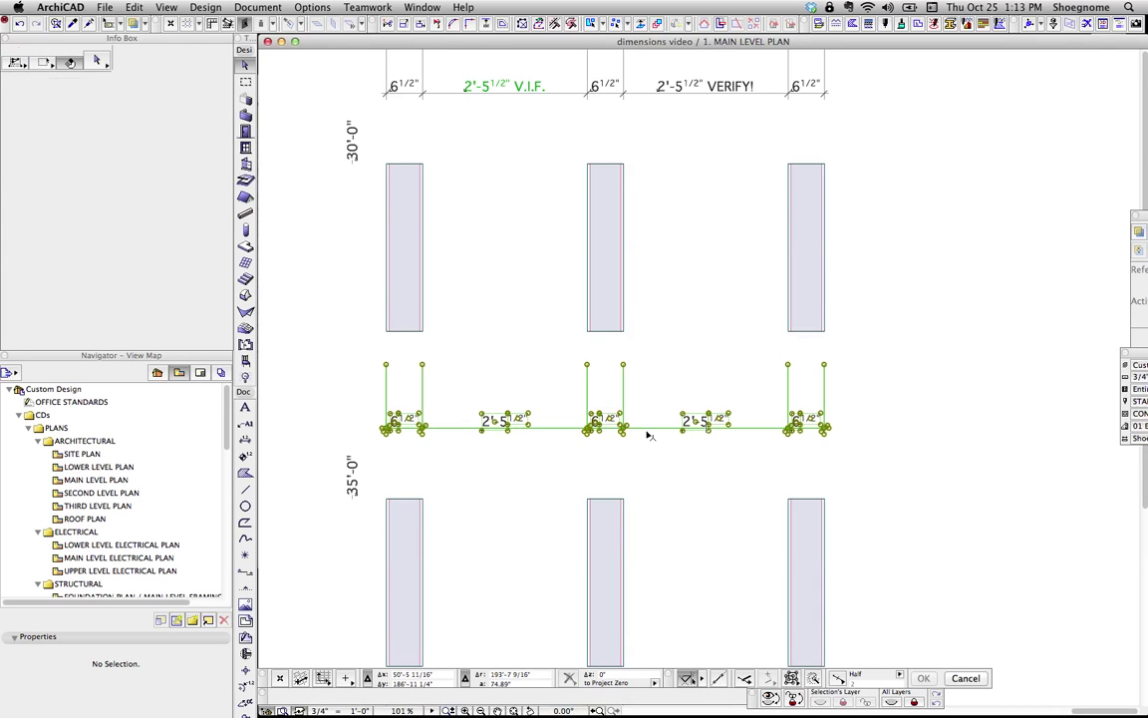
{"action": "scroll", "coordinate": [640, 459], "scroll_direction": "down", "scroll_amount": 2}
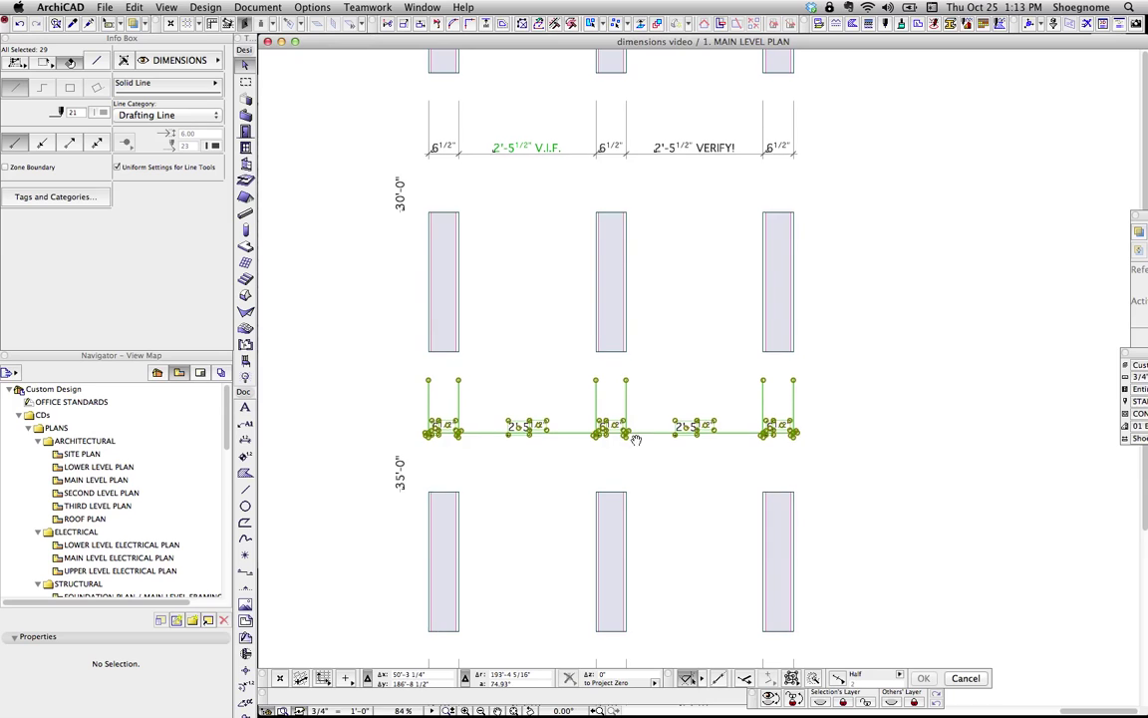
{"action": "scroll", "coordinate": [636, 440], "scroll_direction": "up", "scroll_amount": 5}
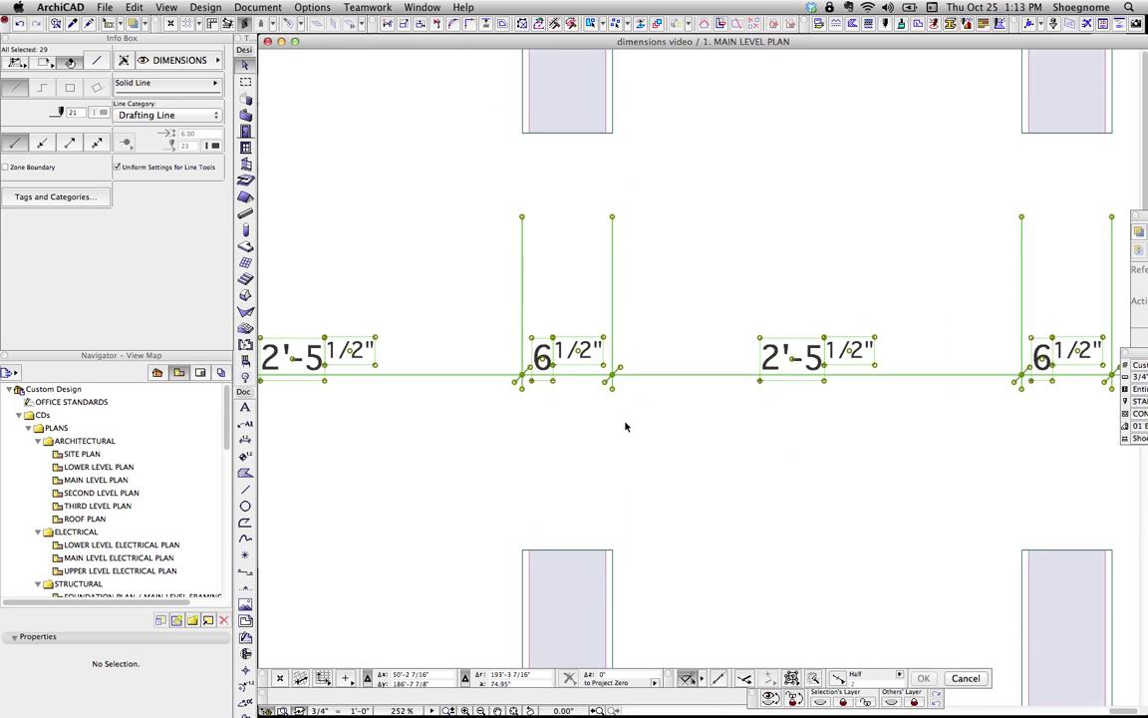
{"action": "key", "text": "Escape"}
{"action": "left_click", "coordinate": [621, 370]}
{"action": "key", "text": "Escape"}
{"action": "left_click_drag", "start_coordinate": [621, 369], "coordinate": [633, 486]}
{"action": "scroll", "coordinate": [635, 483], "scroll_direction": "down", "scroll_amount": 5}
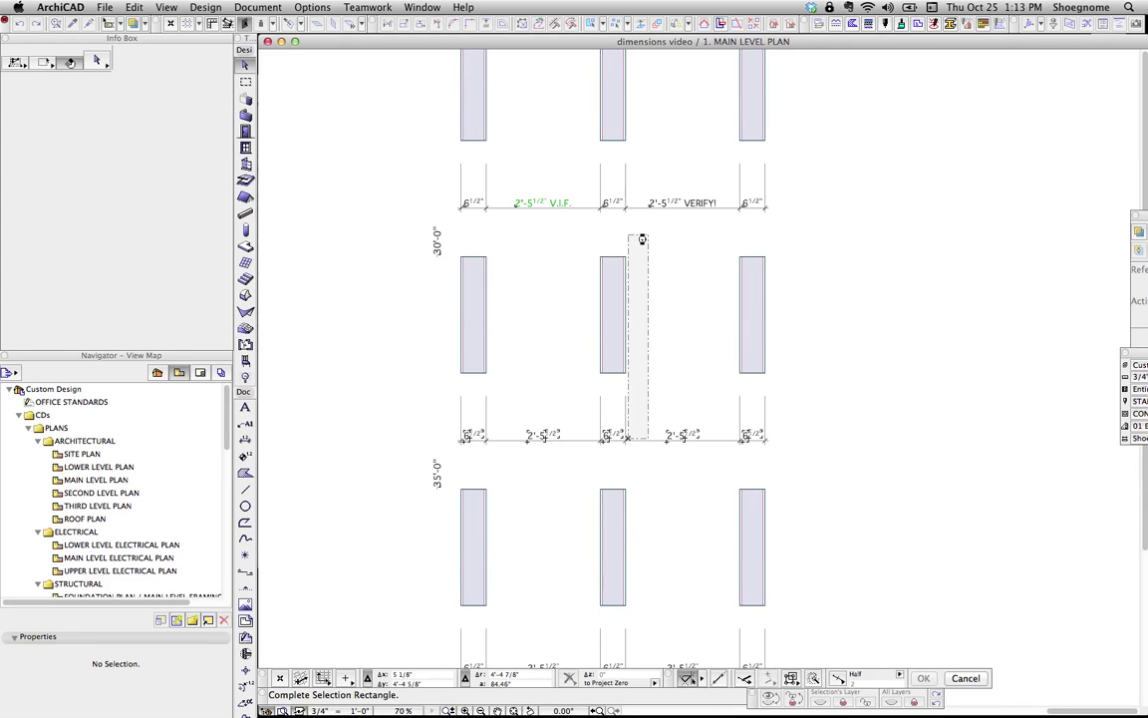
Explode the dimension chain with the V.I.F. and VERIFY! texts above the 30'-0" label into the current view.
{"action": "left_click", "coordinate": [641, 210]}
{"action": "left_click", "coordinate": [638, 212]}
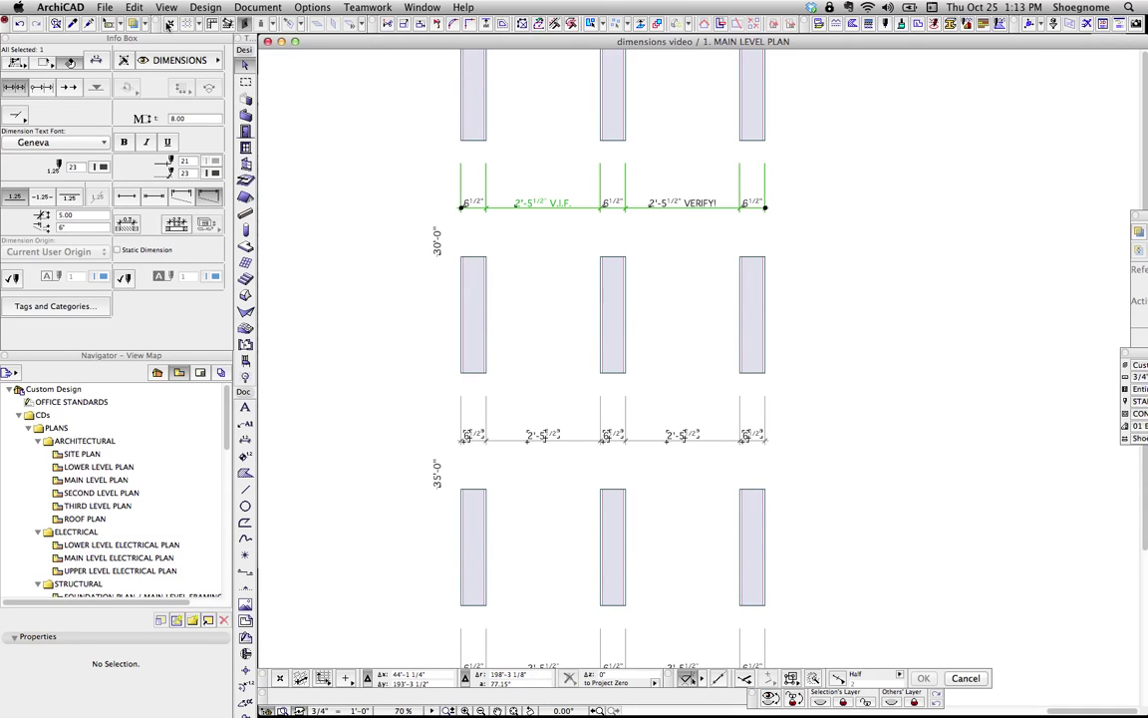
{"action": "left_click", "coordinate": [128, 7]}
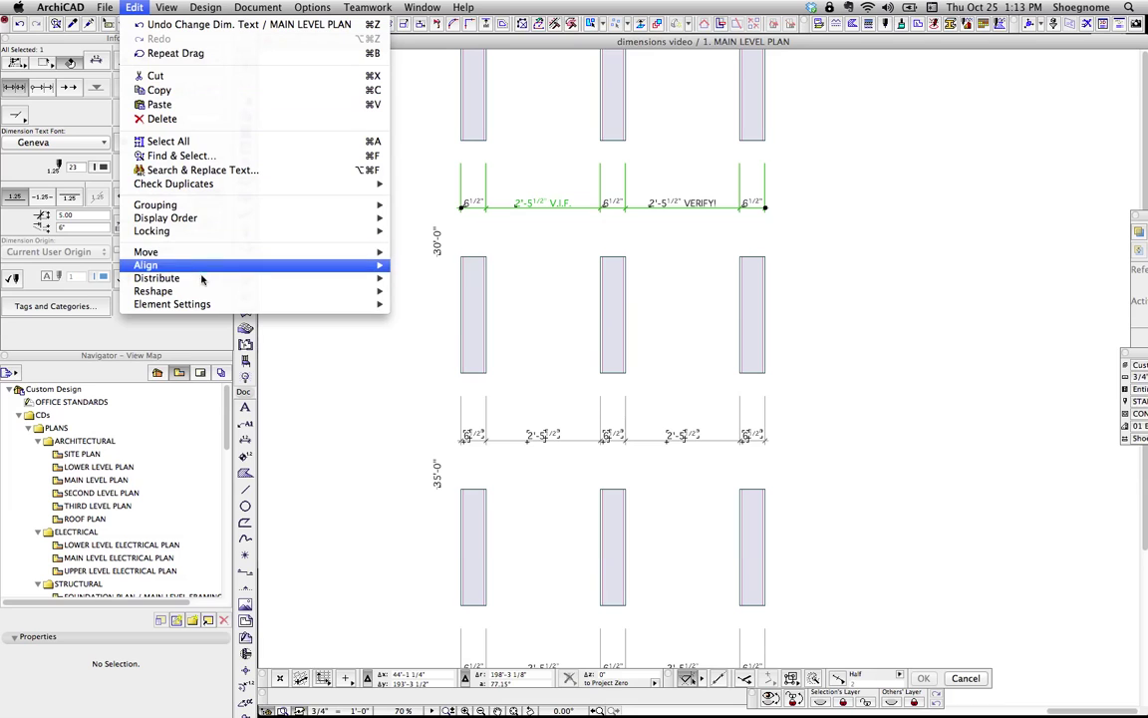
{"action": "mouse_move", "coordinate": [208, 290]}
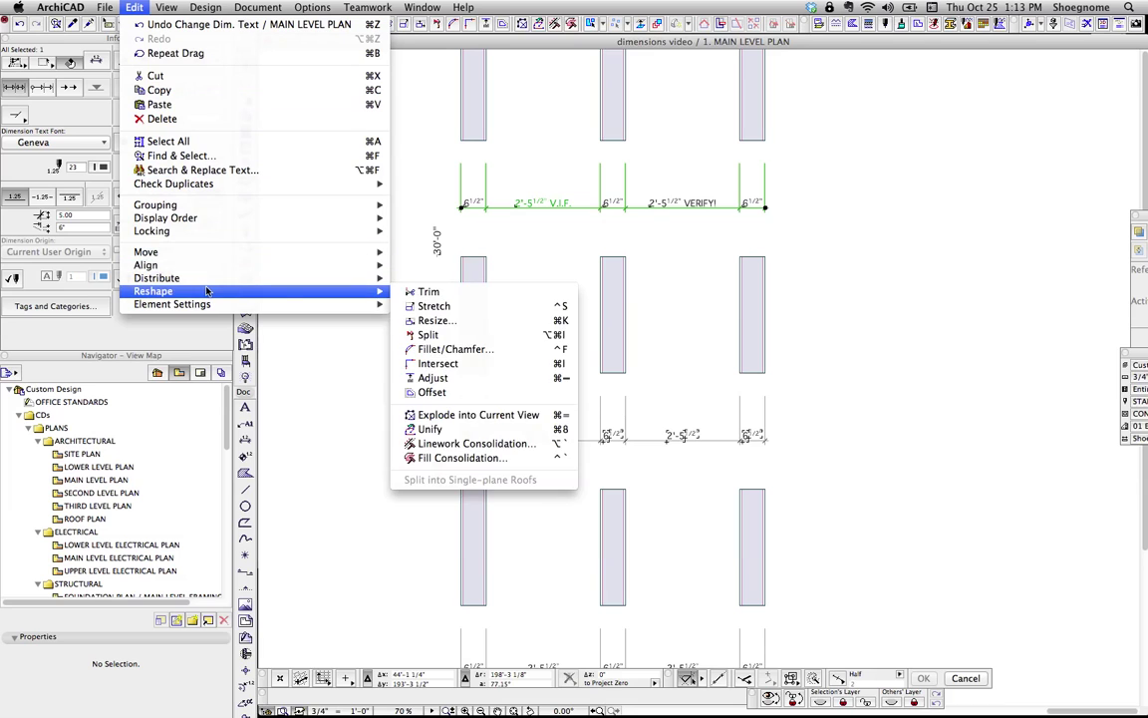
{"action": "left_click", "coordinate": [459, 414]}
{"action": "left_click", "coordinate": [661, 297]}
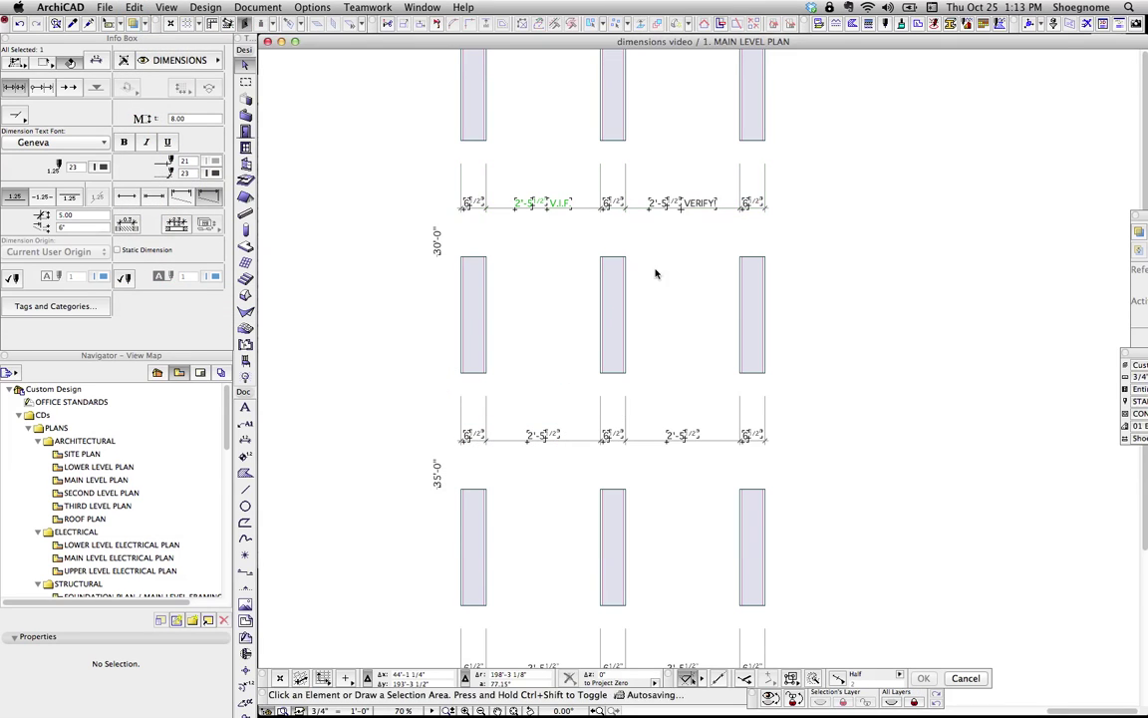
{"action": "scroll", "coordinate": [648, 233], "scroll_direction": "up", "scroll_amount": 2}
{"action": "scroll", "coordinate": [629, 344], "scroll_direction": "down", "scroll_amount": 1}
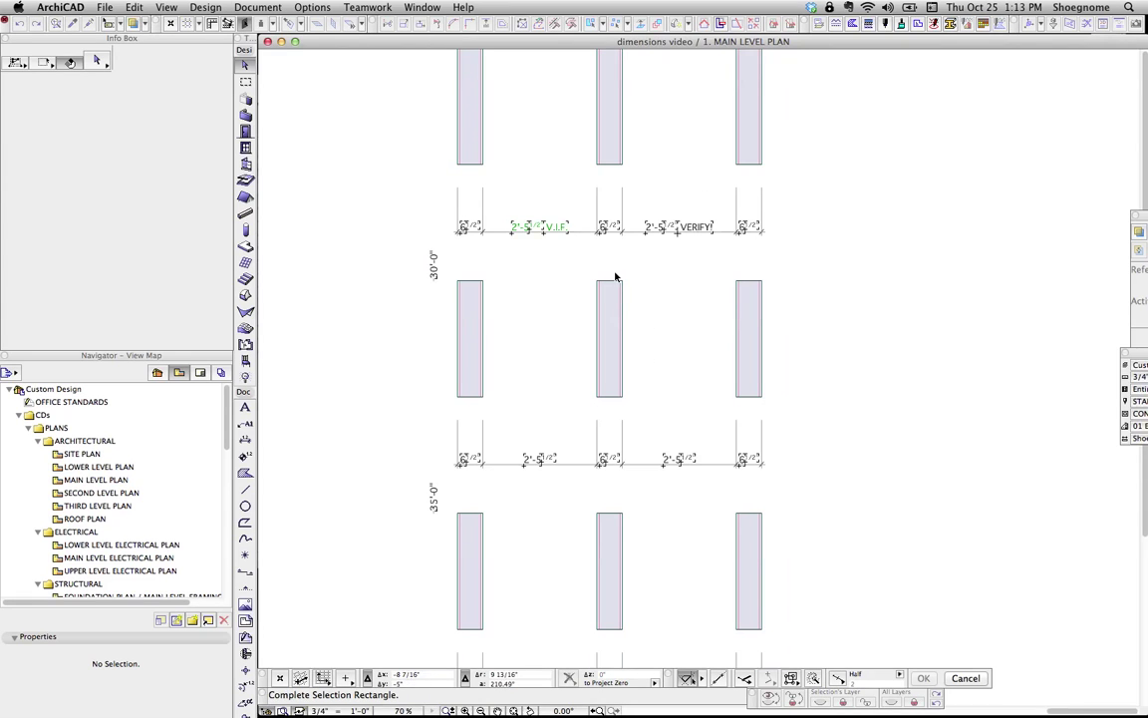
{"action": "middle_click_drag", "start_coordinate": [661, 376], "coordinate": [662, 269]}
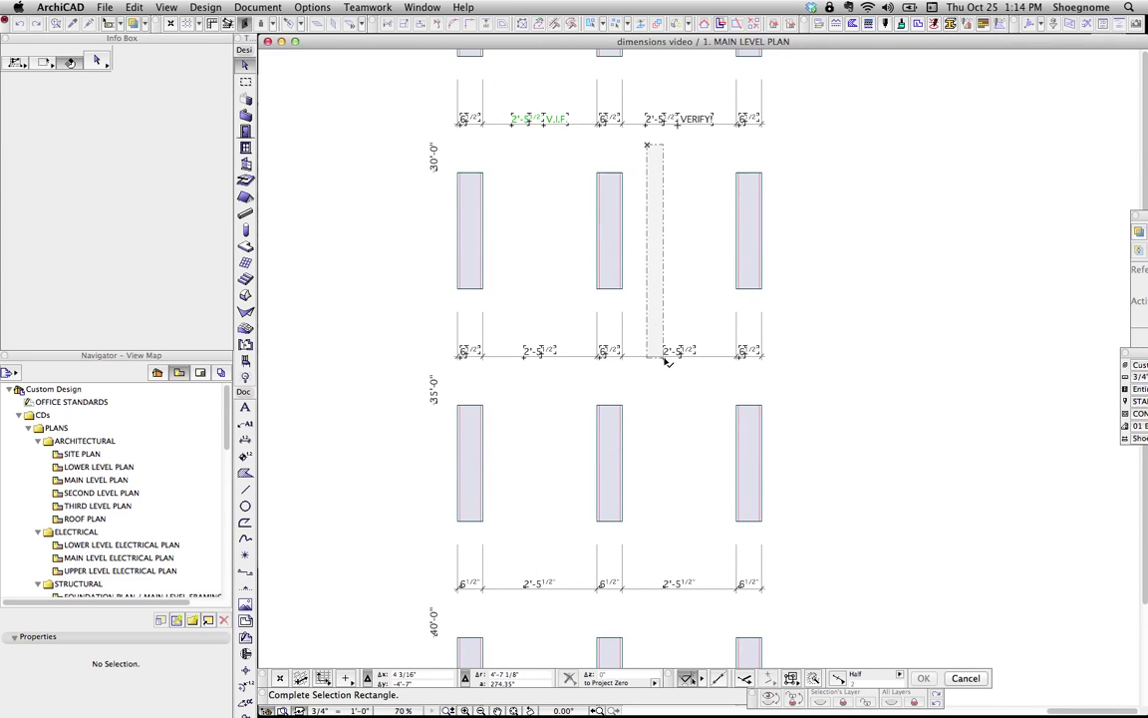
{"action": "left_click", "coordinate": [651, 293]}
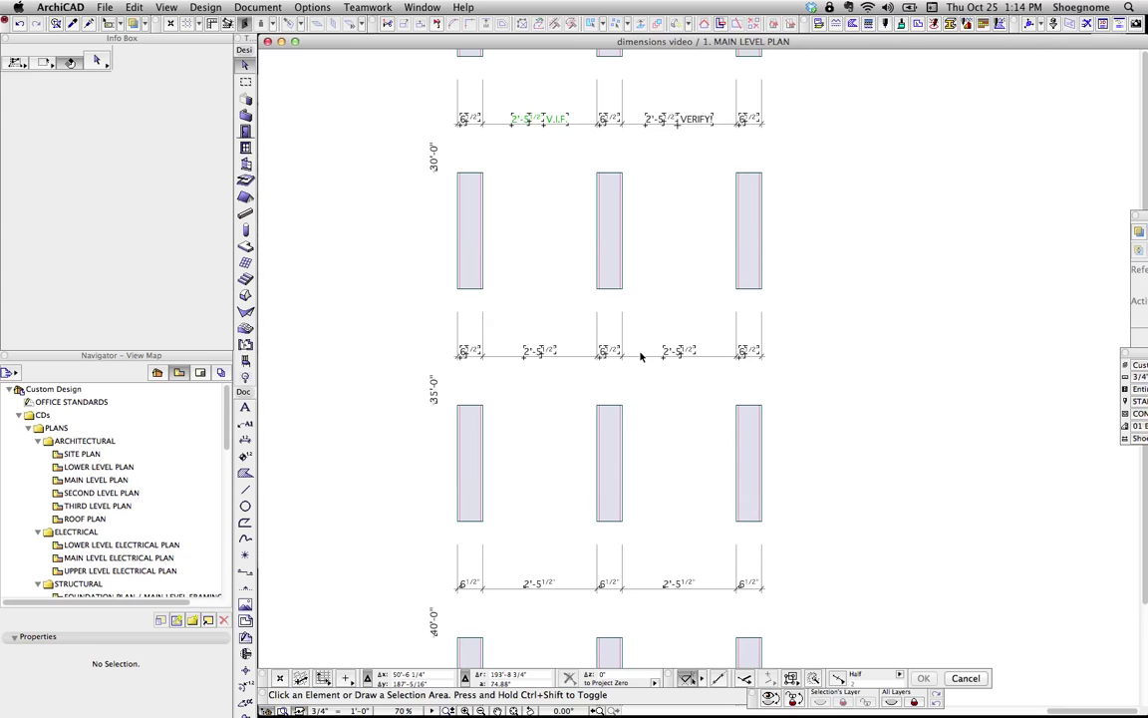
Select the whole dimension chain above the 40'-0" label, and select the single witness line at its right wall's inner face.
{"action": "middle_click_drag", "start_coordinate": [642, 394], "coordinate": [637, 344]}
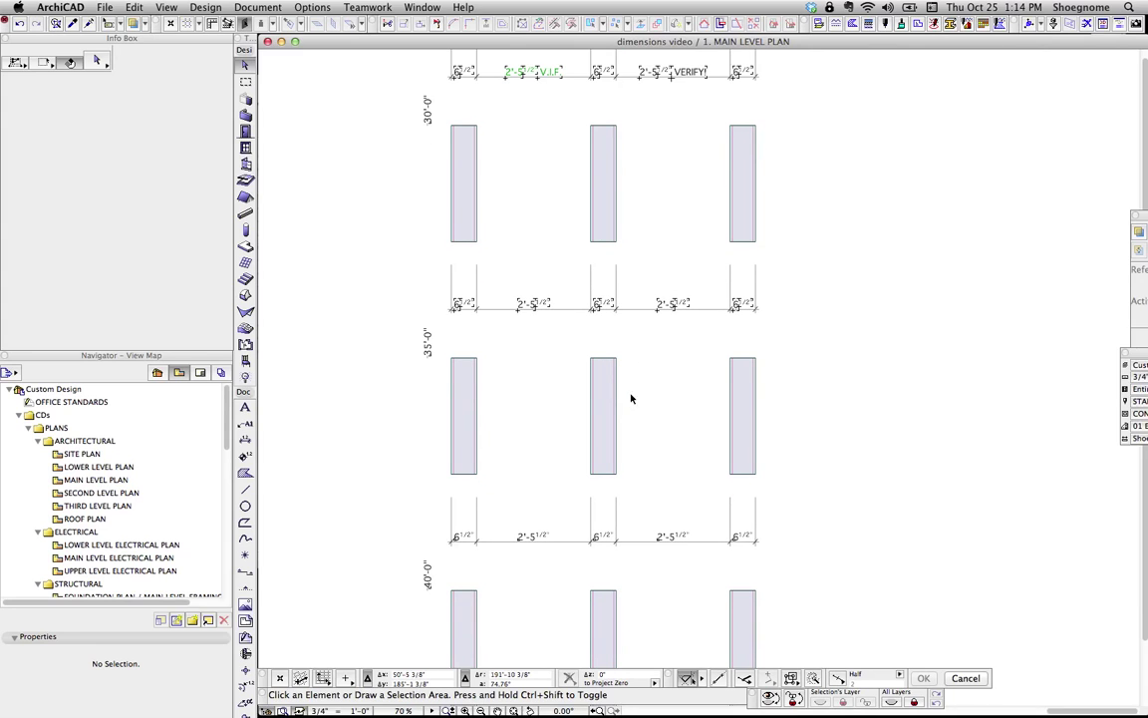
{"action": "middle_click_drag", "start_coordinate": [631, 399], "coordinate": [629, 344]}
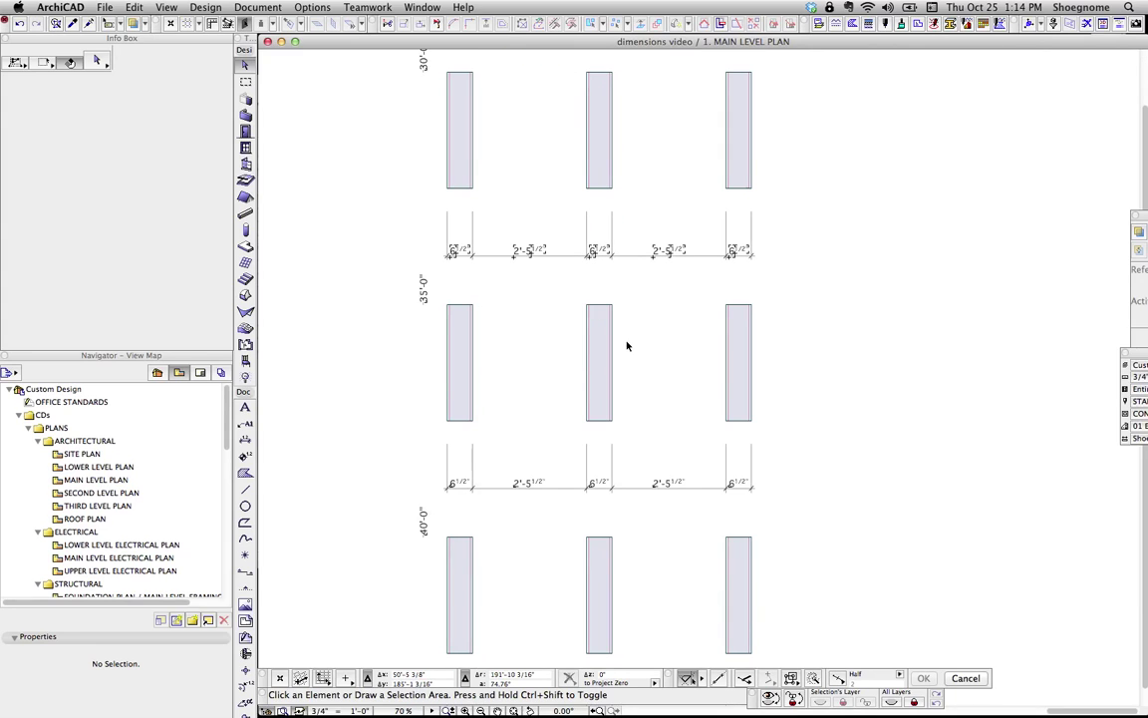
{"action": "middle_click_drag", "start_coordinate": [630, 372], "coordinate": [638, 287]}
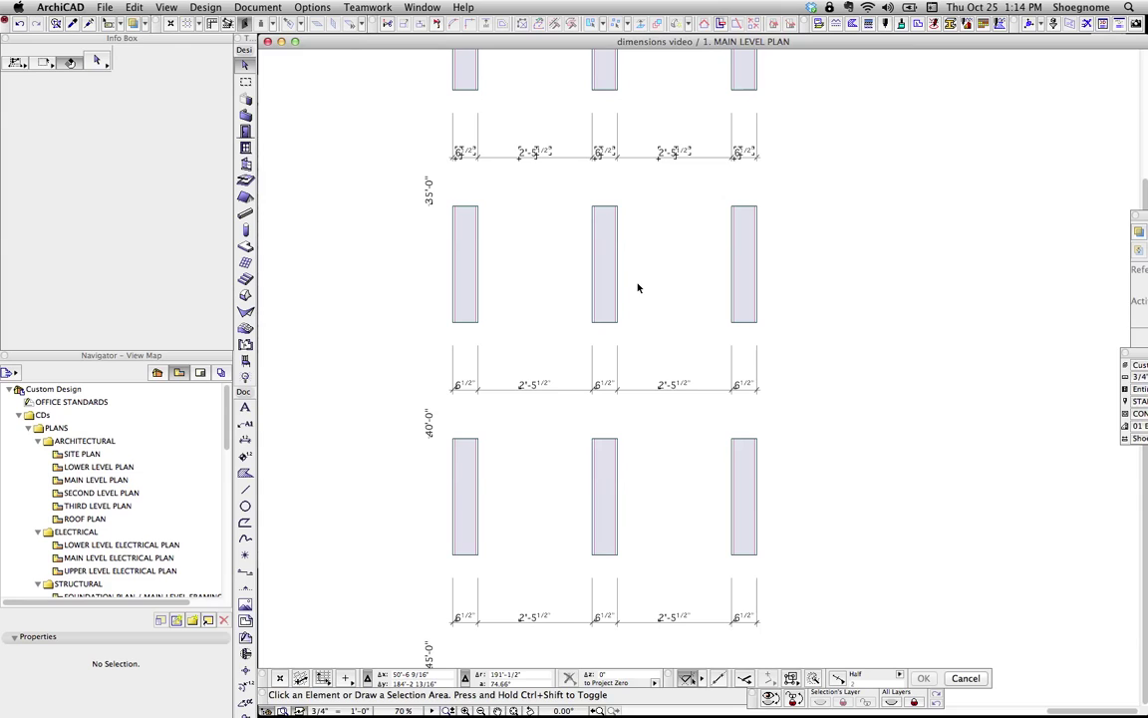
{"action": "middle_click_drag", "start_coordinate": [642, 319], "coordinate": [651, 224]}
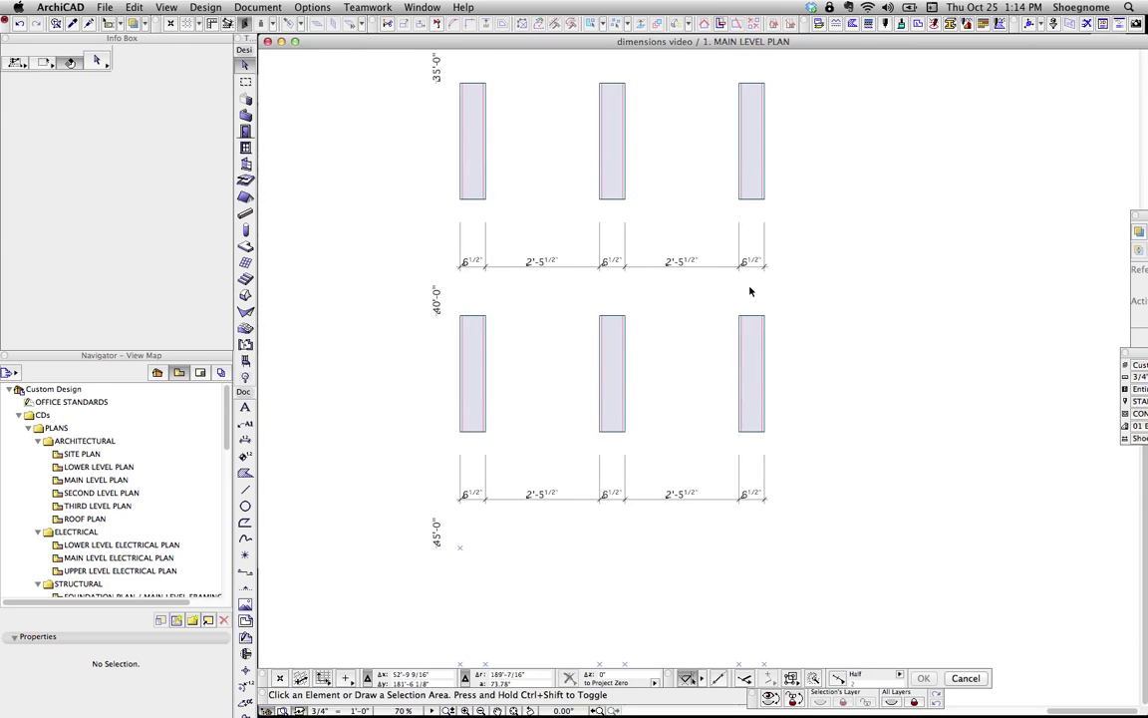
{"action": "left_click", "coordinate": [723, 267]}
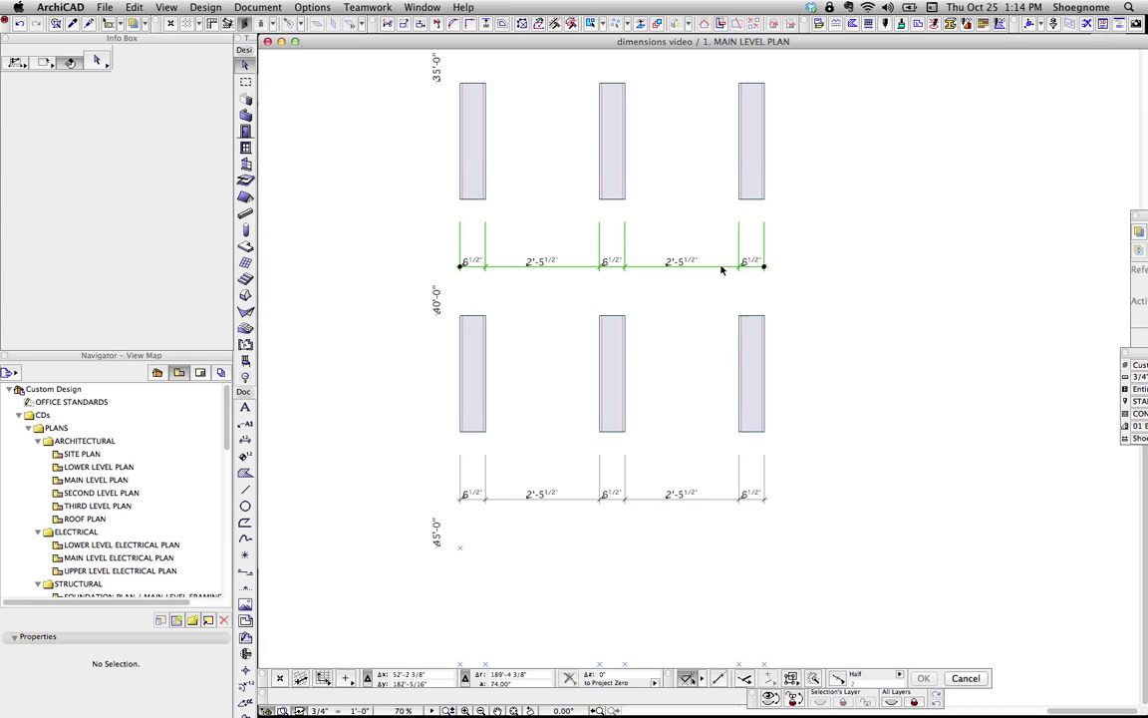
{"action": "left_click", "coordinate": [722, 282]}
{"action": "left_click", "coordinate": [722, 268]}
{"action": "left_click", "coordinate": [736, 277]}
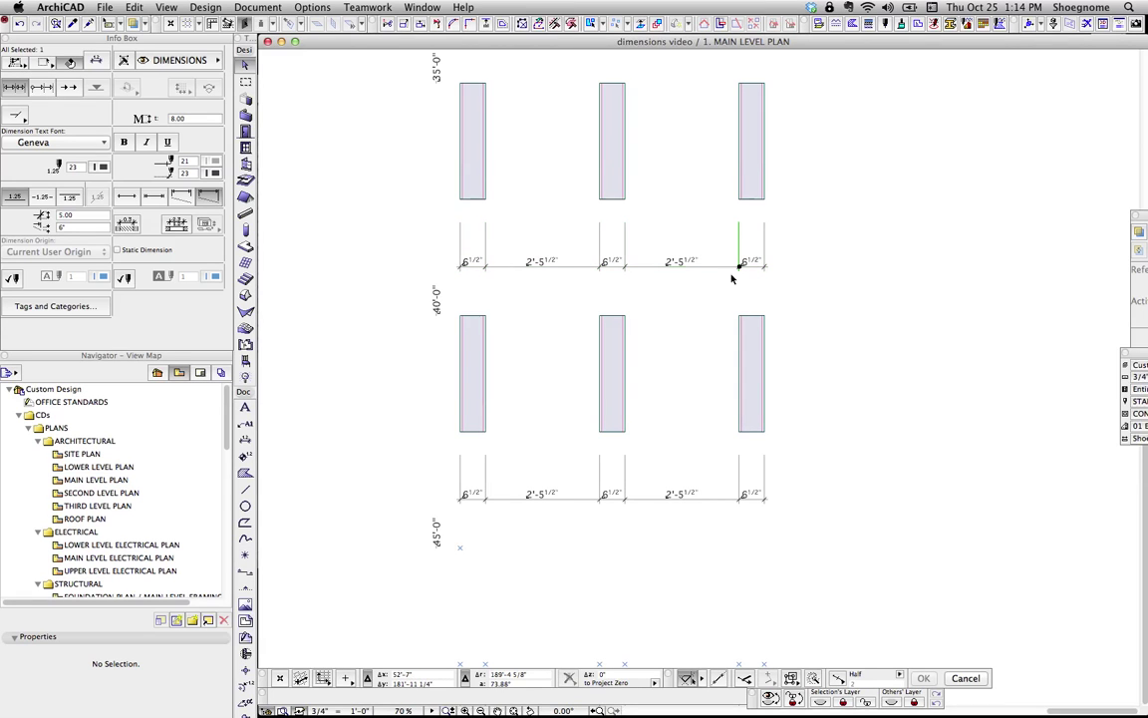
{"action": "left_click", "coordinate": [710, 267]}
Move the middle and right walls above the 40'-0" label together about 1'-3" to the right, and undo the move.
{"action": "left_click", "coordinate": [745, 181]}
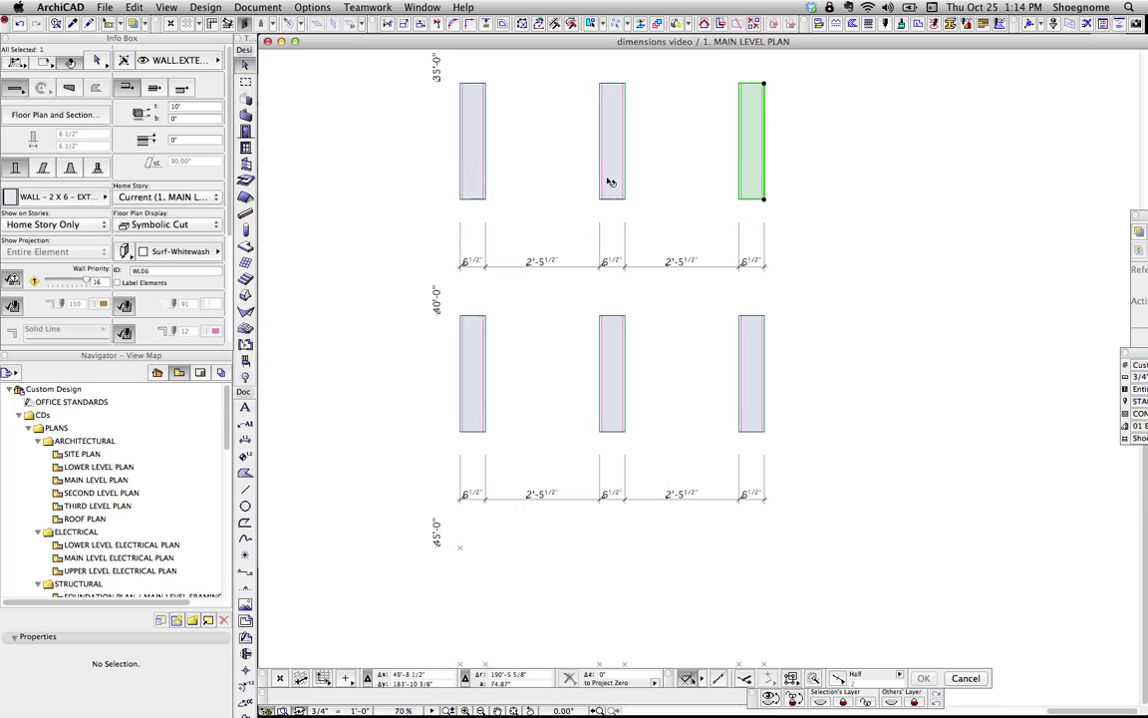
{"action": "left_click", "coordinate": [614, 180], "text": "shift"}
{"action": "key", "text": "super+d"}
{"action": "left_click", "coordinate": [614, 180]}
{"action": "left_click", "coordinate": [675, 188]}
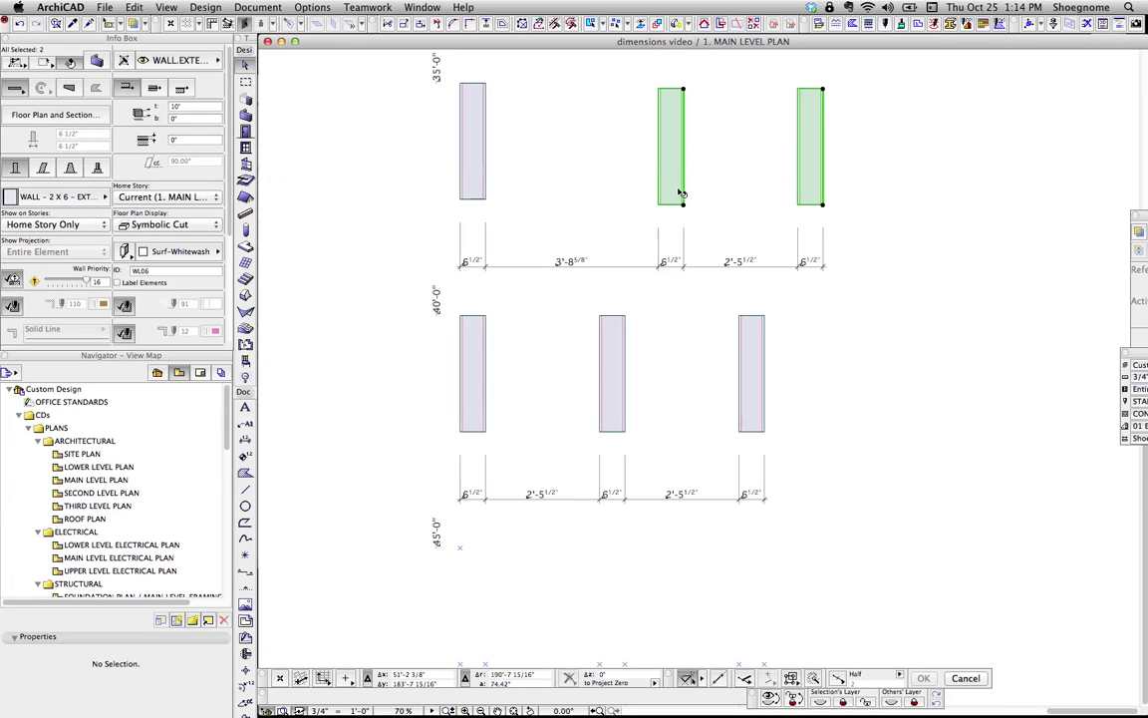
{"action": "key", "text": "super+z"}
Select both witness lines of the middle wall in the dimension chain above the 40'-0" label, and clear the selection.
{"action": "left_click", "coordinate": [640, 269], "text": "shift"}
{"action": "key", "text": "Escape"}
{"action": "left_click", "coordinate": [628, 269]}
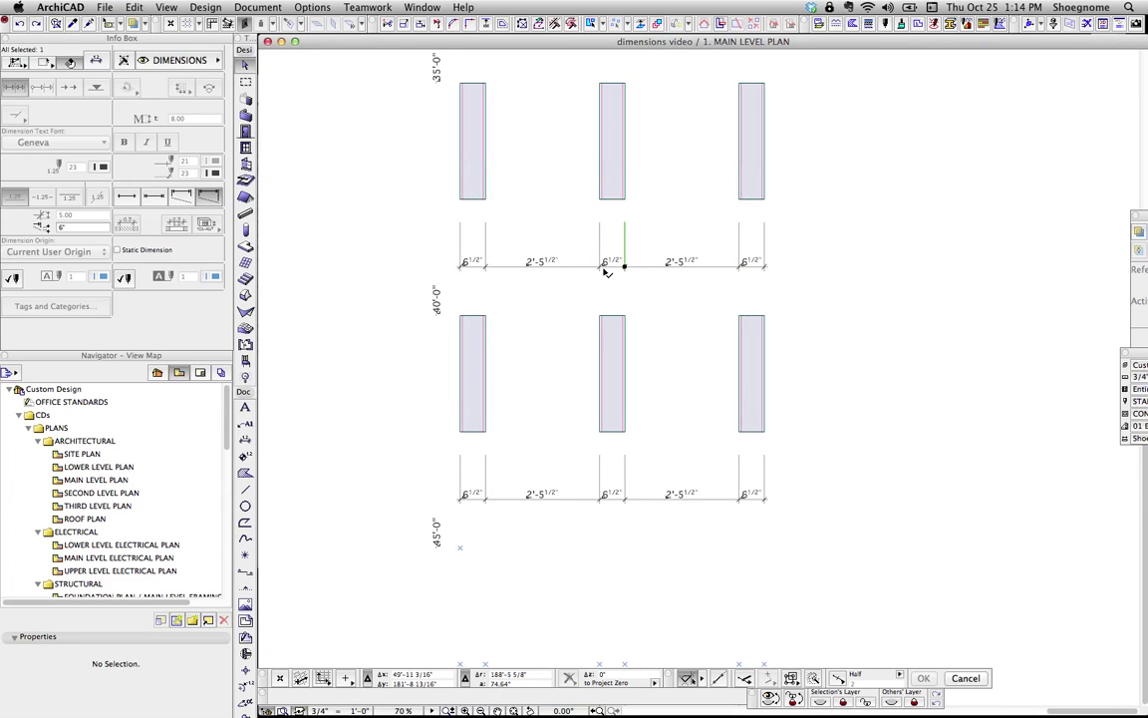
{"action": "left_click", "coordinate": [600, 264], "text": "shift"}
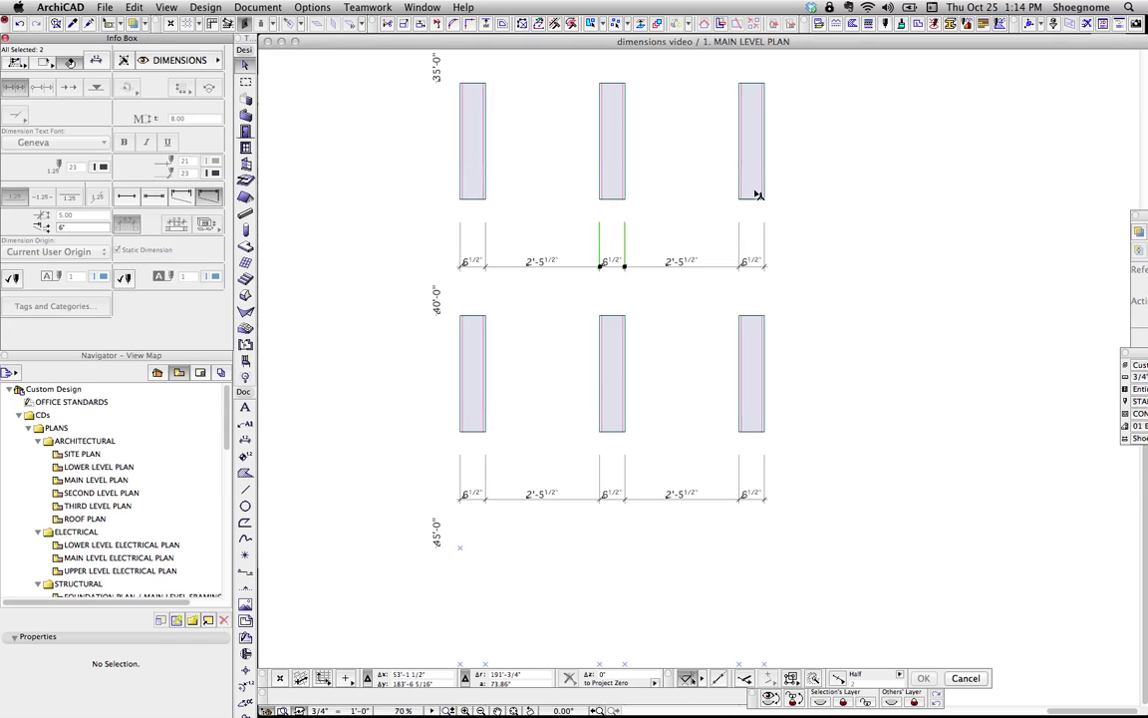
{"action": "key", "text": "Escape"}
Move the middle wall and the right wall above the 40'-0" label individually to the right, undoing each move.
{"action": "left_click", "coordinate": [619, 172]}
{"action": "key", "text": "super+d"}
{"action": "left_click", "coordinate": [619, 173]}
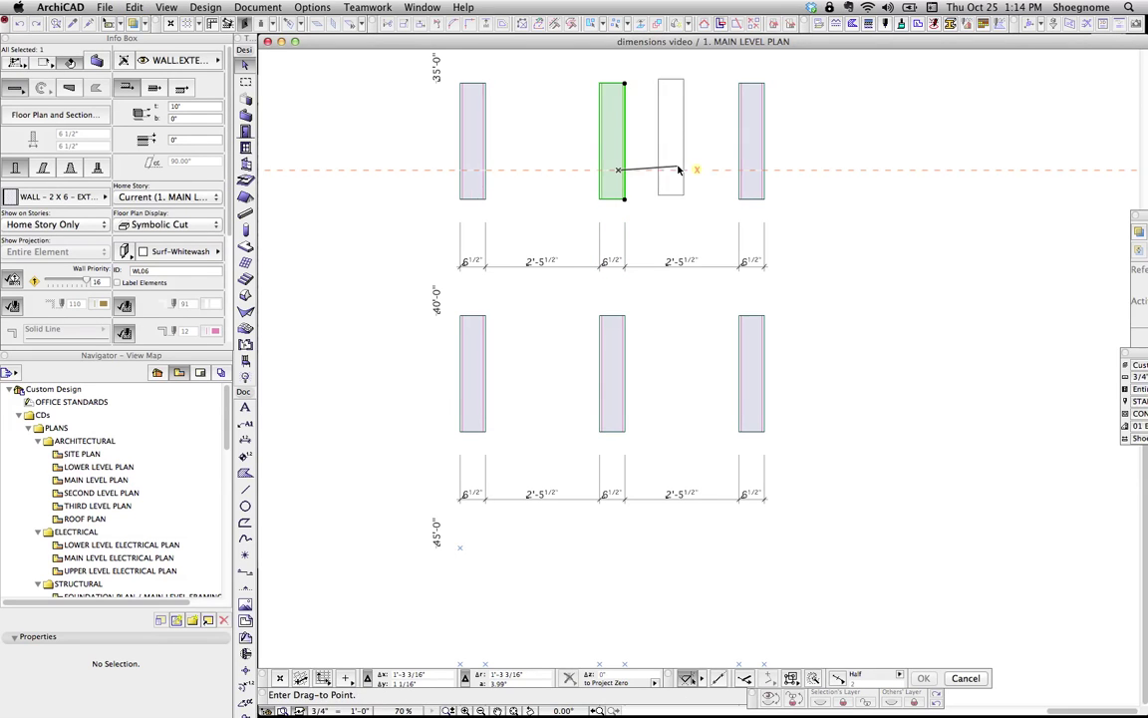
{"action": "left_click", "coordinate": [678, 169]}
{"action": "key", "text": "super+z"}
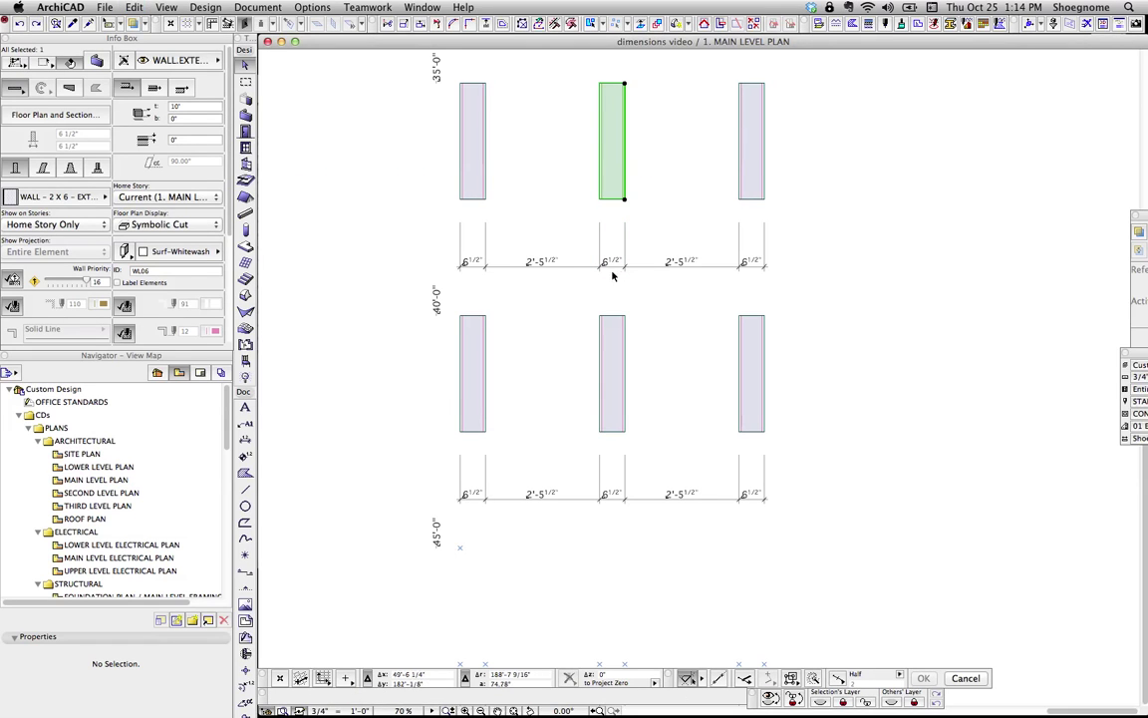
{"action": "left_click", "coordinate": [752, 165]}
{"action": "left_click_drag", "start_coordinate": [753, 174], "coordinate": [879, 167]}
{"action": "key", "text": "super+z"}
Remove the middle wall's two points from the dimension chain above the 40'-0" label, and add that wall's core to the chain.
{"action": "left_click", "coordinate": [624, 266]}
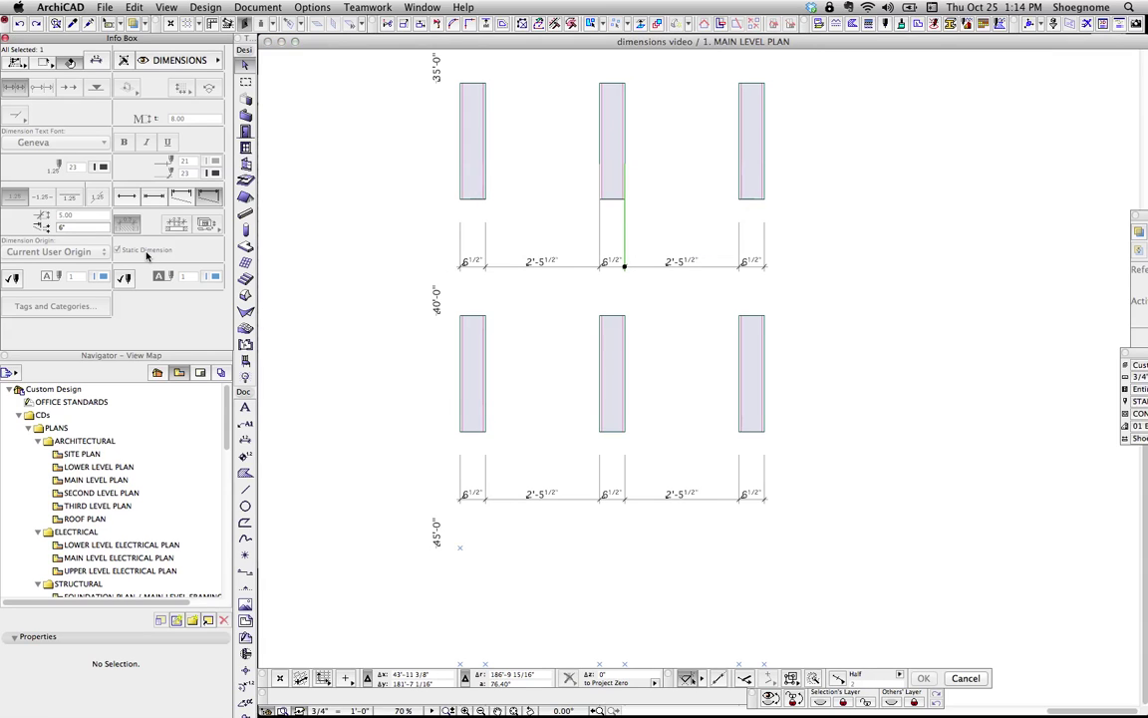
{"action": "key", "text": "super+z"}
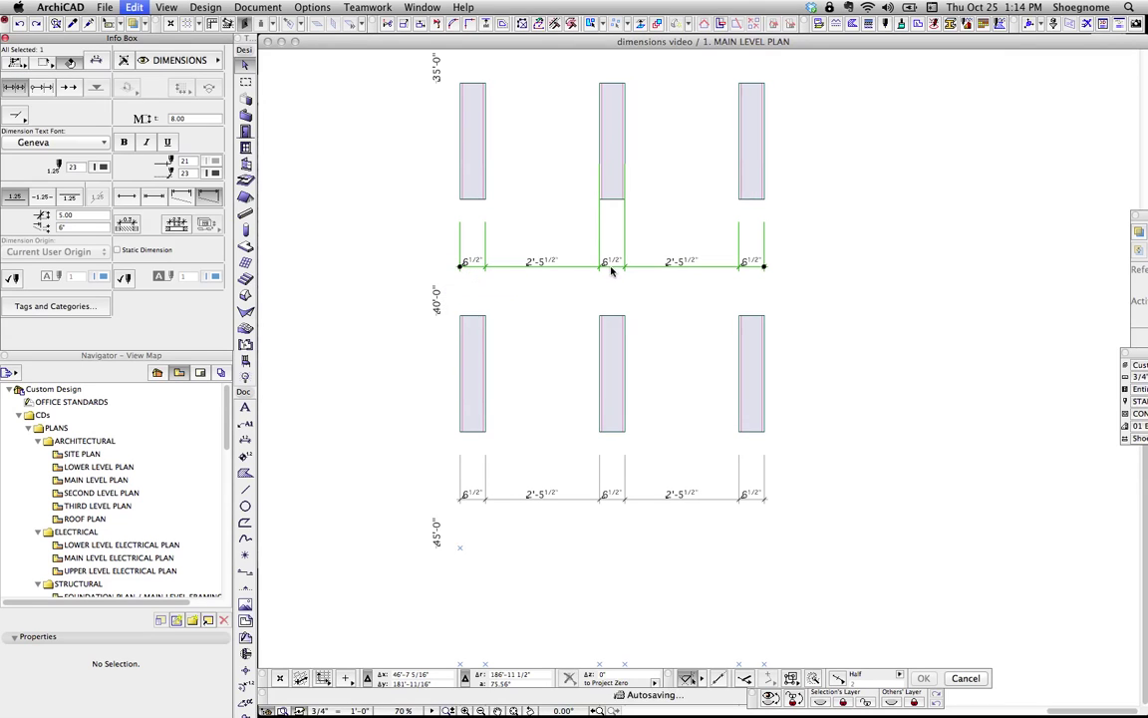
{"action": "left_click", "coordinate": [625, 269]}
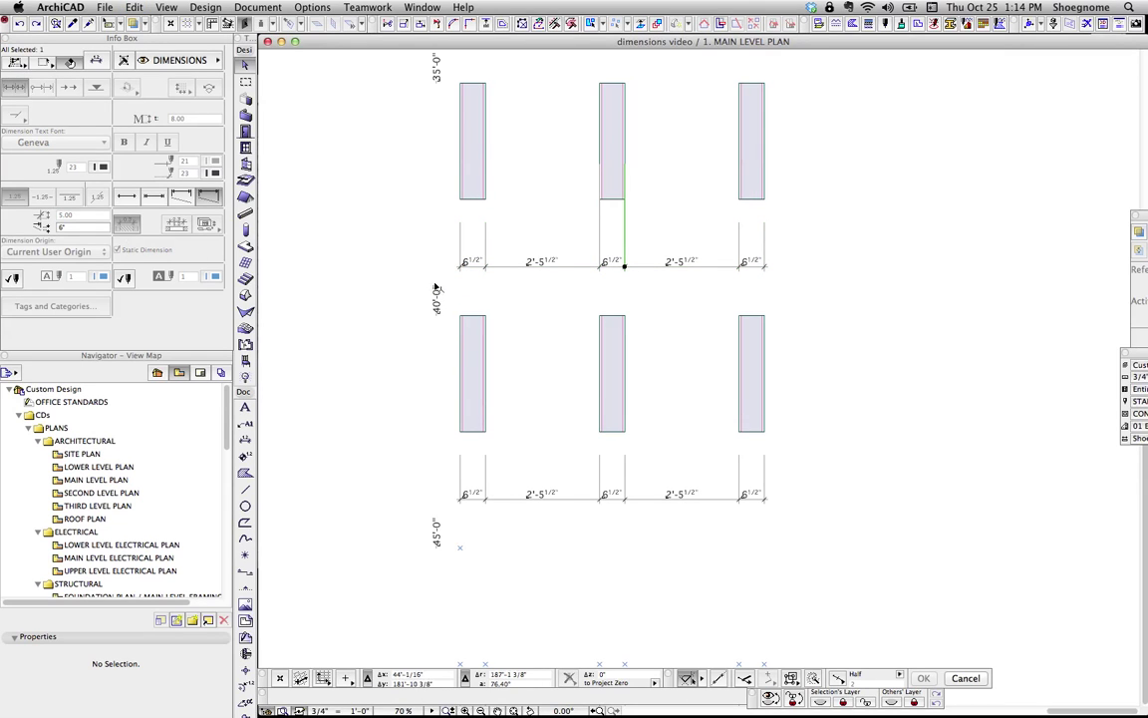
{"action": "left_click_drag", "start_coordinate": [625, 267], "coordinate": [599, 267]}
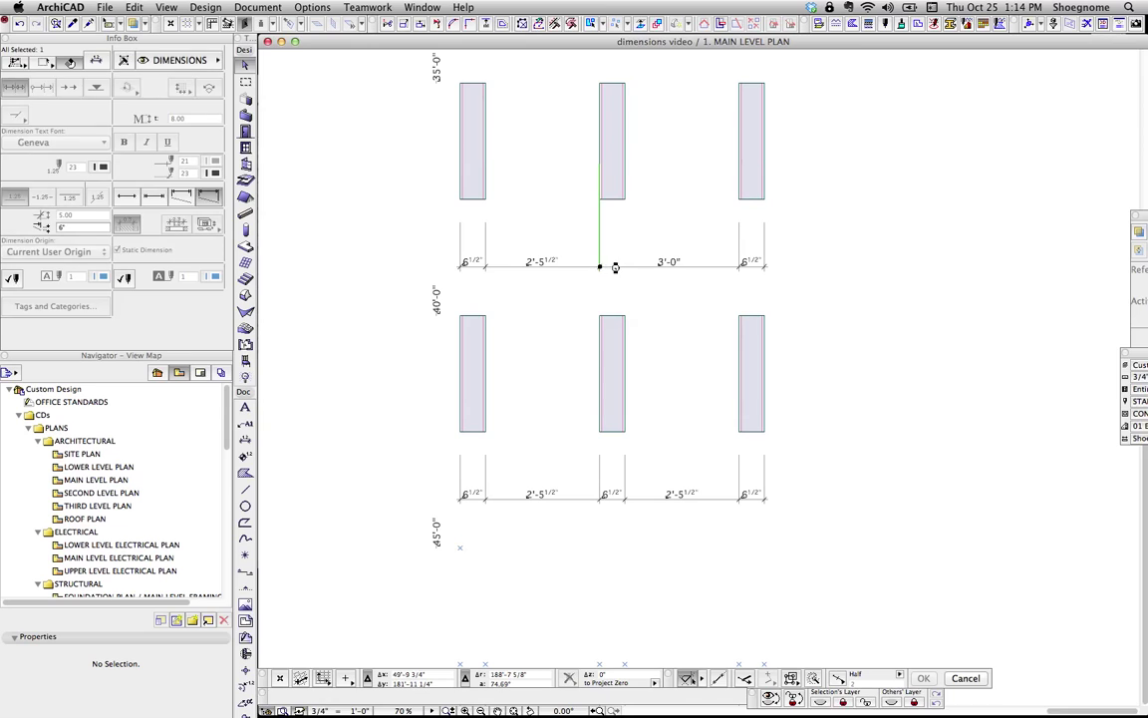
{"action": "key", "text": "Delete"}
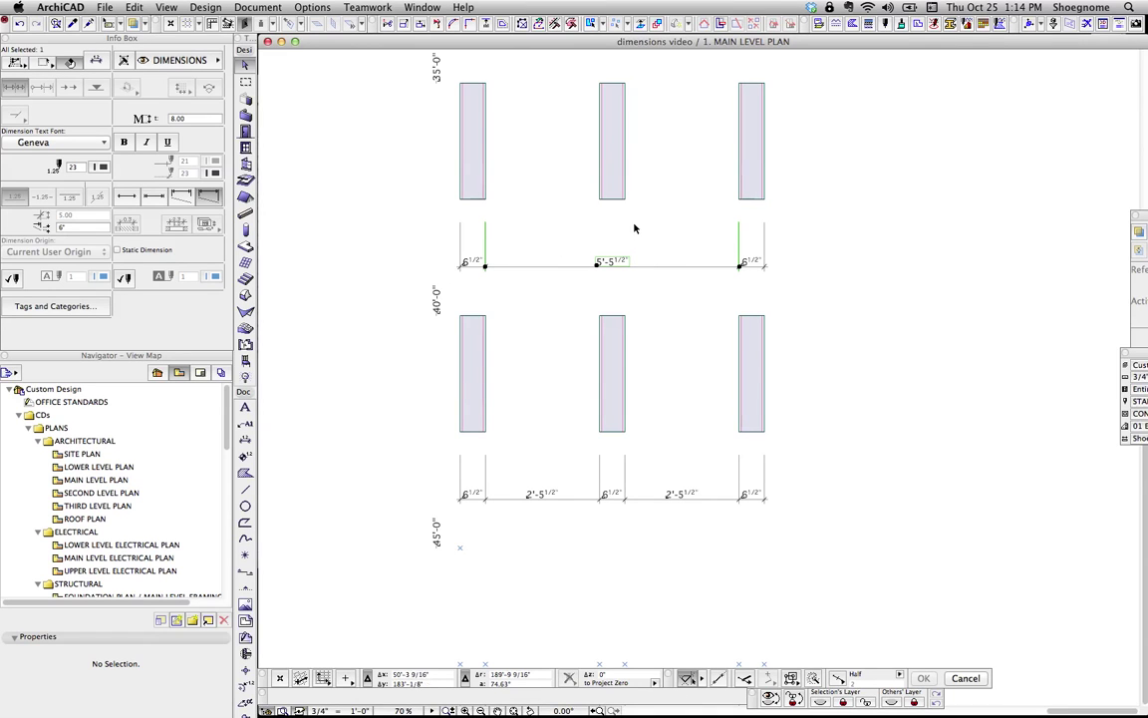
{"action": "left_click", "coordinate": [671, 267]}
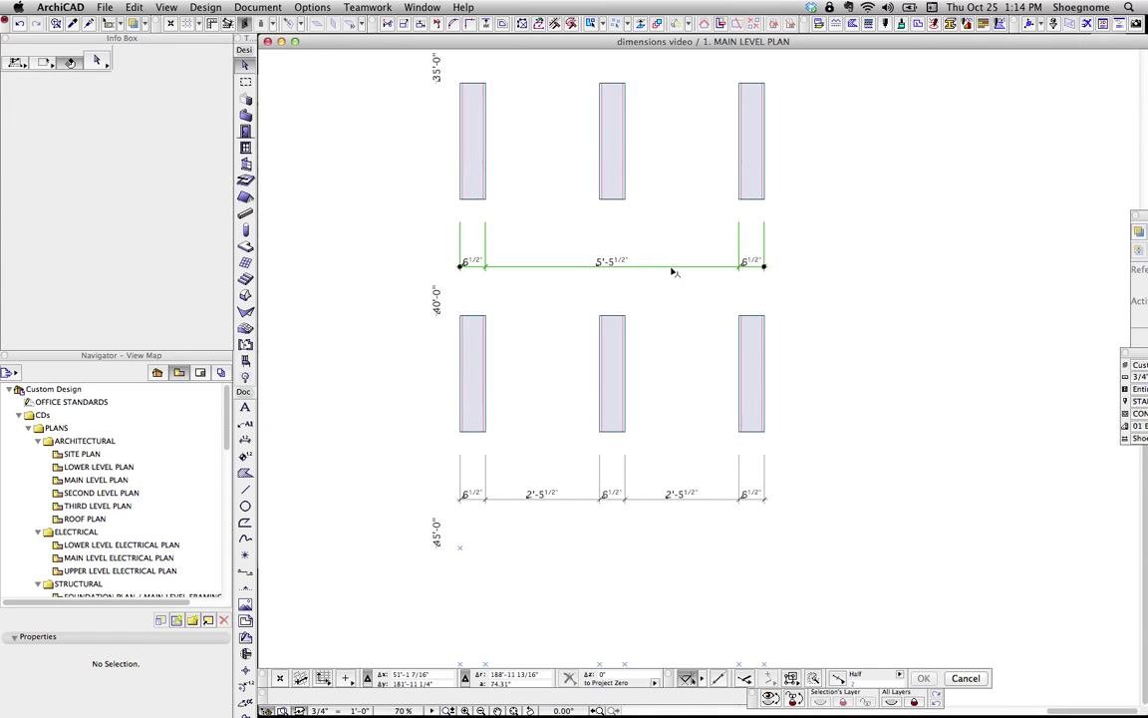
{"action": "left_click", "coordinate": [624, 187]}
{"action": "scroll", "coordinate": [639, 255], "scroll_direction": "down", "scroll_amount": 5}
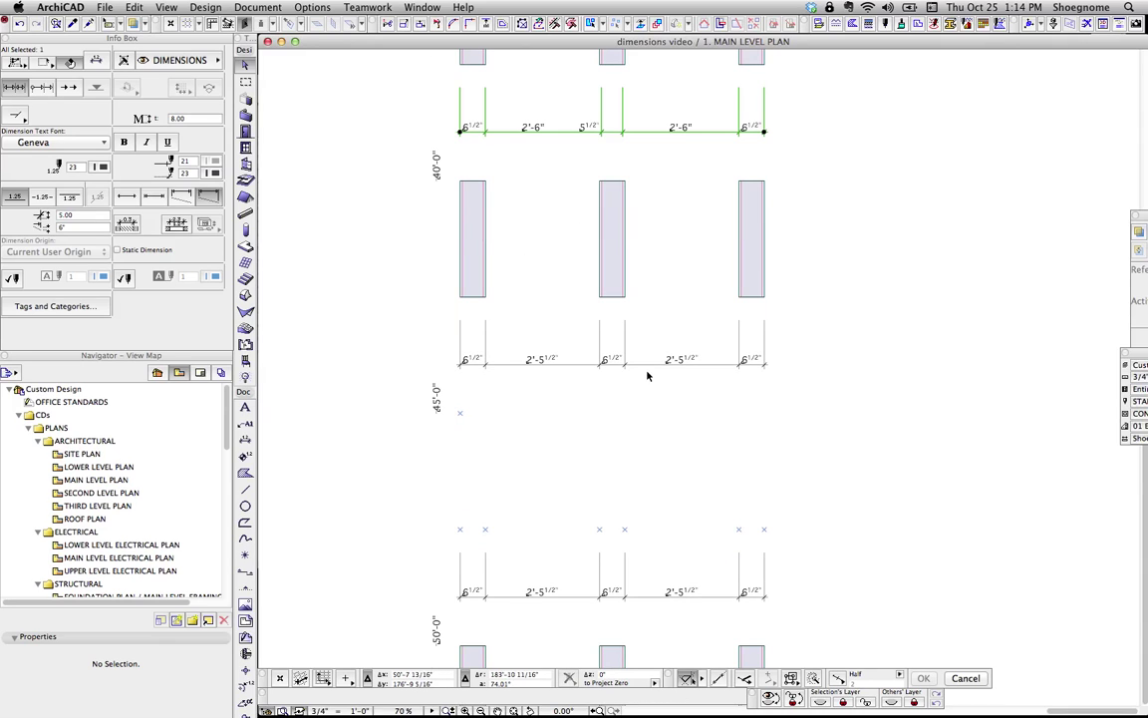
{"action": "left_click", "coordinate": [641, 369]}
{"action": "key", "text": "super+d"}
{"action": "left_click", "coordinate": [640, 363]}
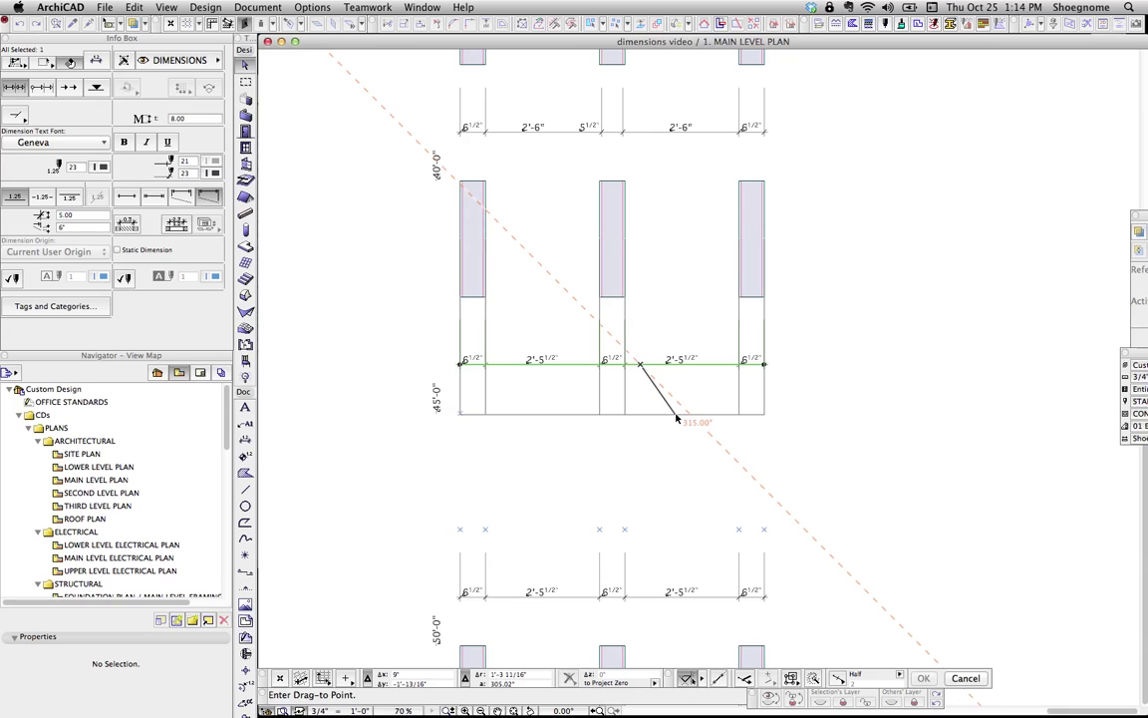
{"action": "key", "text": "Escape"}
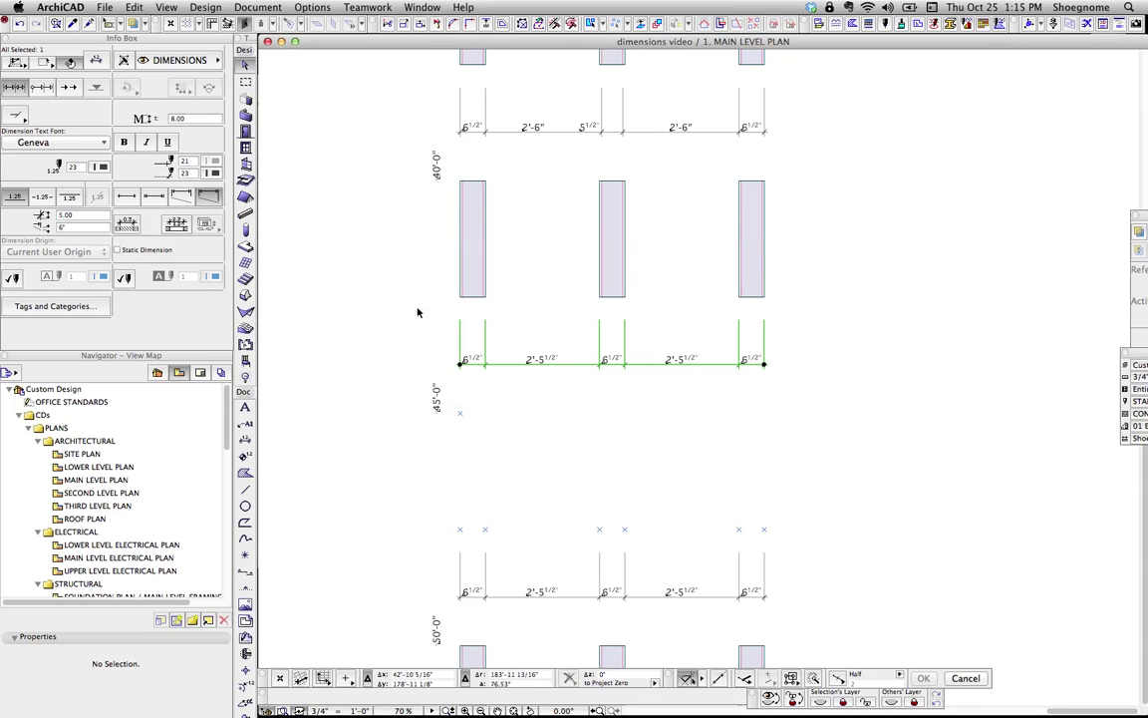
Try to drag the whole dimension chain above the 45'-0" label to the right, and clear the selection.
{"action": "key", "text": "super+d"}
{"action": "left_click", "coordinate": [679, 372]}
{"action": "left_click", "coordinate": [743, 369]}
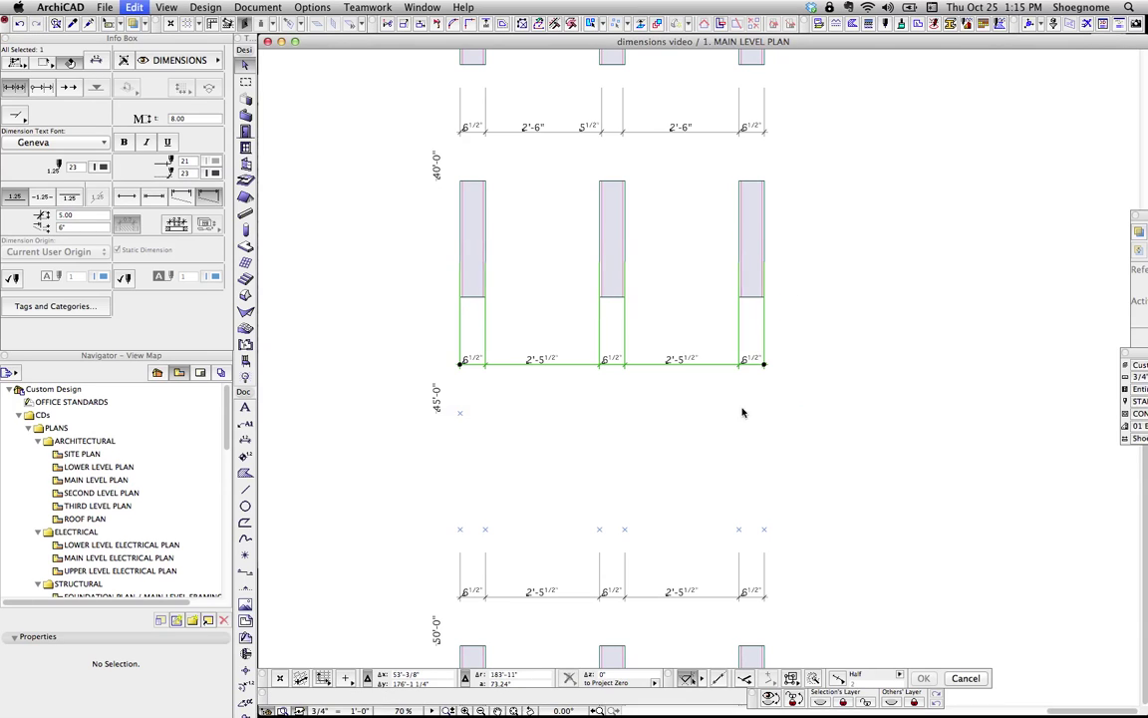
{"action": "left_click", "coordinate": [674, 448]}
Move the fourth hotspot above the 50'-0" label around, placing it back in the hotspot row about 5 1/4" right of the third.
{"action": "middle_click_drag", "start_coordinate": [675, 496], "coordinate": [669, 367]}
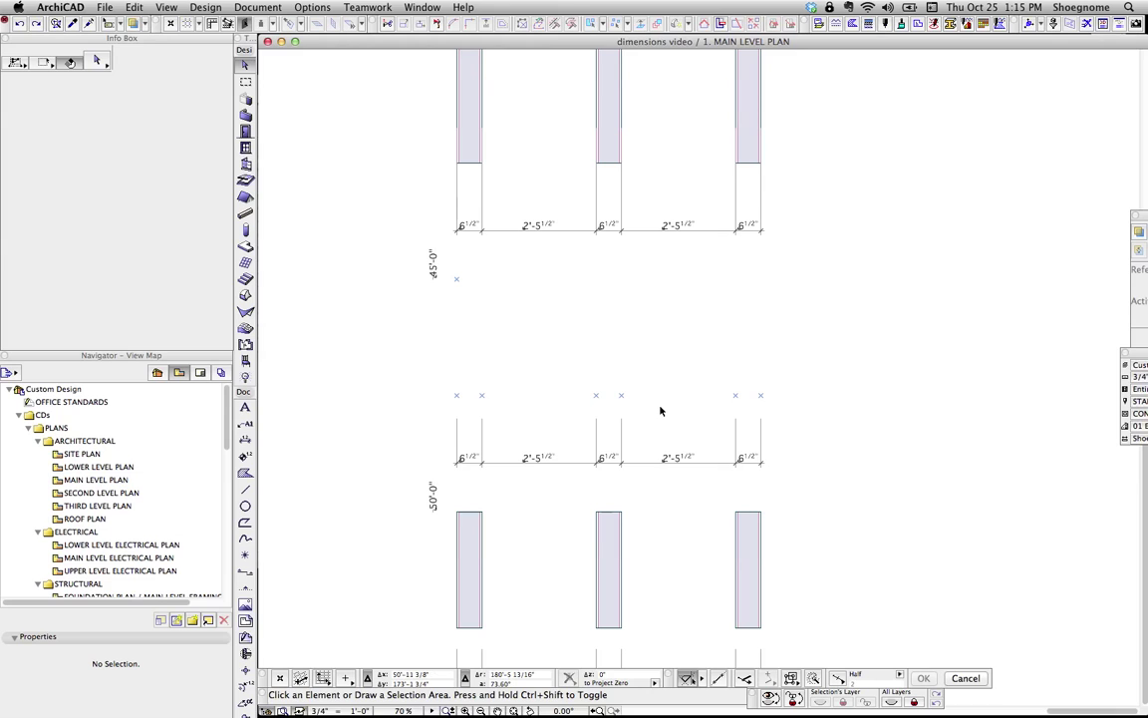
{"action": "scroll", "coordinate": [664, 417], "scroll_direction": "down", "scroll_amount": 3}
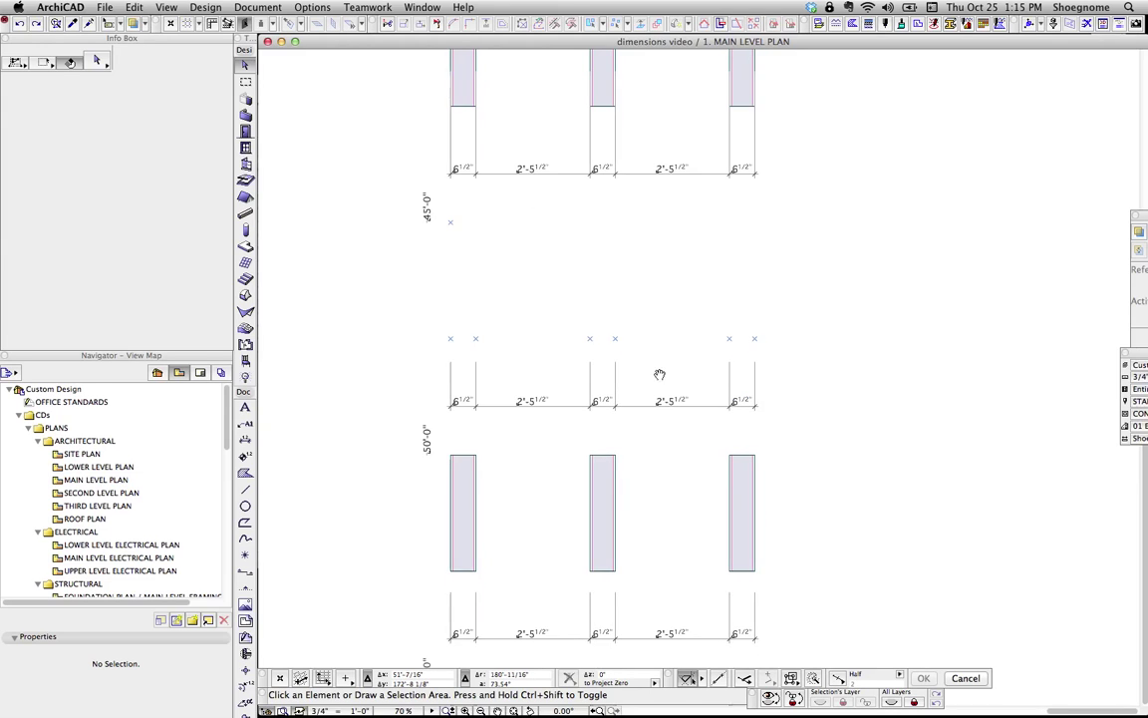
{"action": "left_click", "coordinate": [613, 336]}
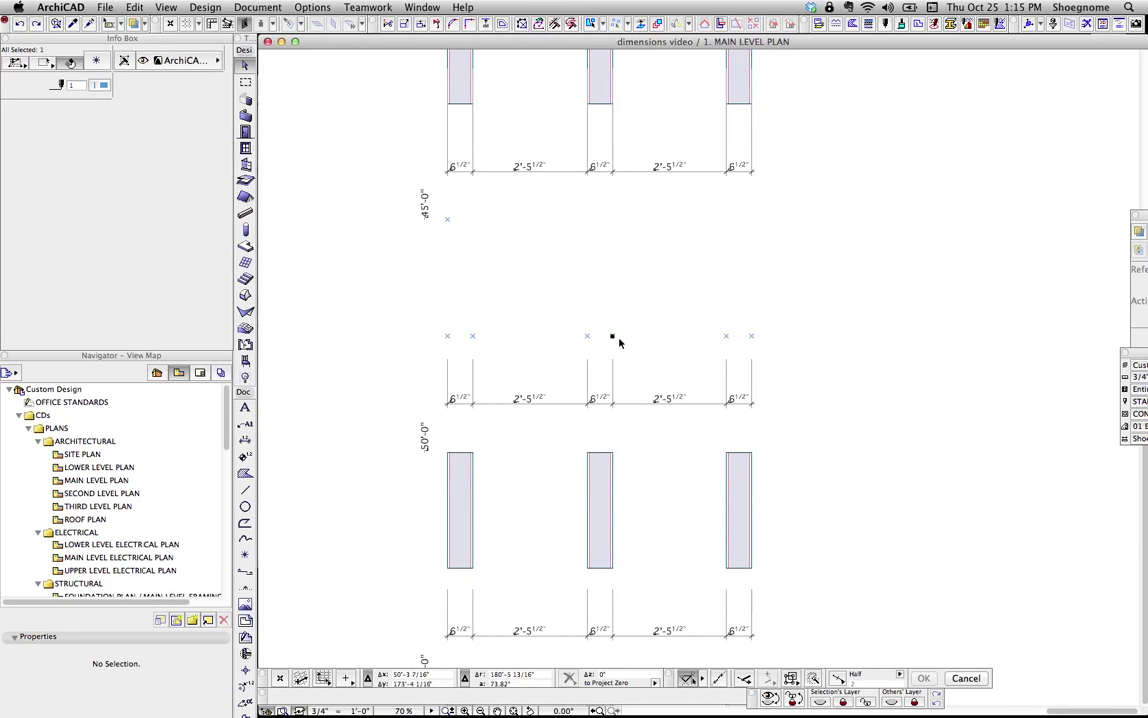
{"action": "key", "text": "super+d"}
{"action": "left_click", "coordinate": [613, 337]}
{"action": "left_click", "coordinate": [651, 305]}
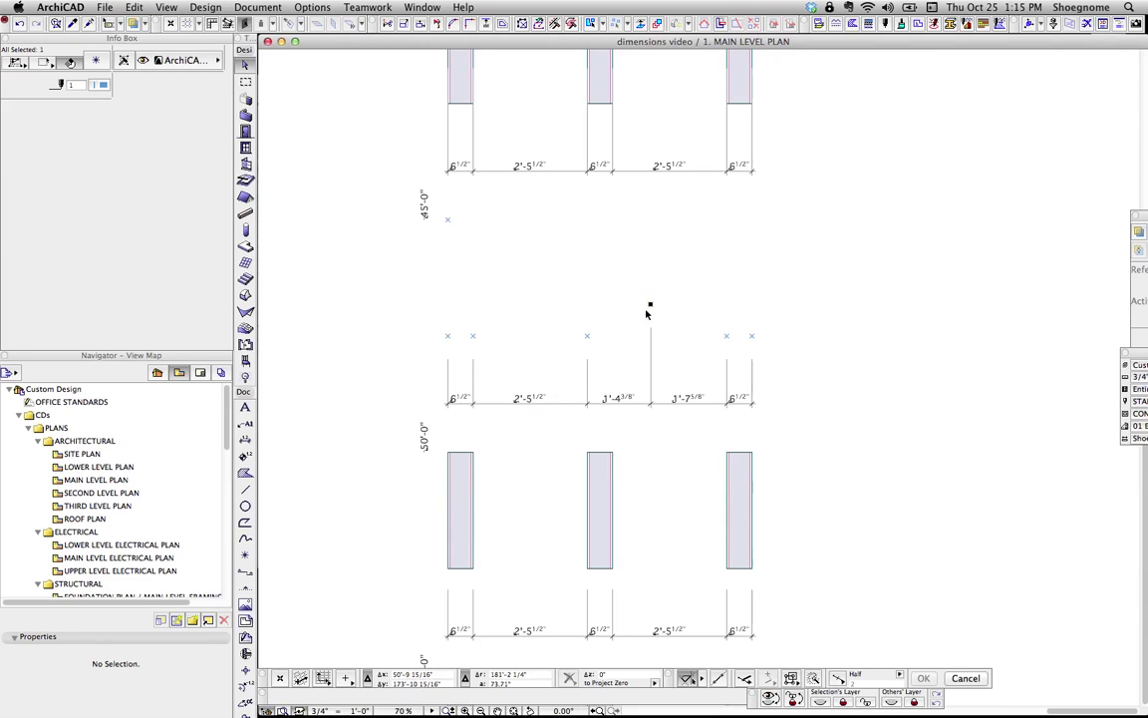
{"action": "mouse_move", "coordinate": [619, 310]}
{"action": "left_mouse_down"}
{"action": "mouse_move", "coordinate": [577, 305]}
{"action": "mouse_move", "coordinate": [609, 308]}
{"action": "left_mouse_up"}
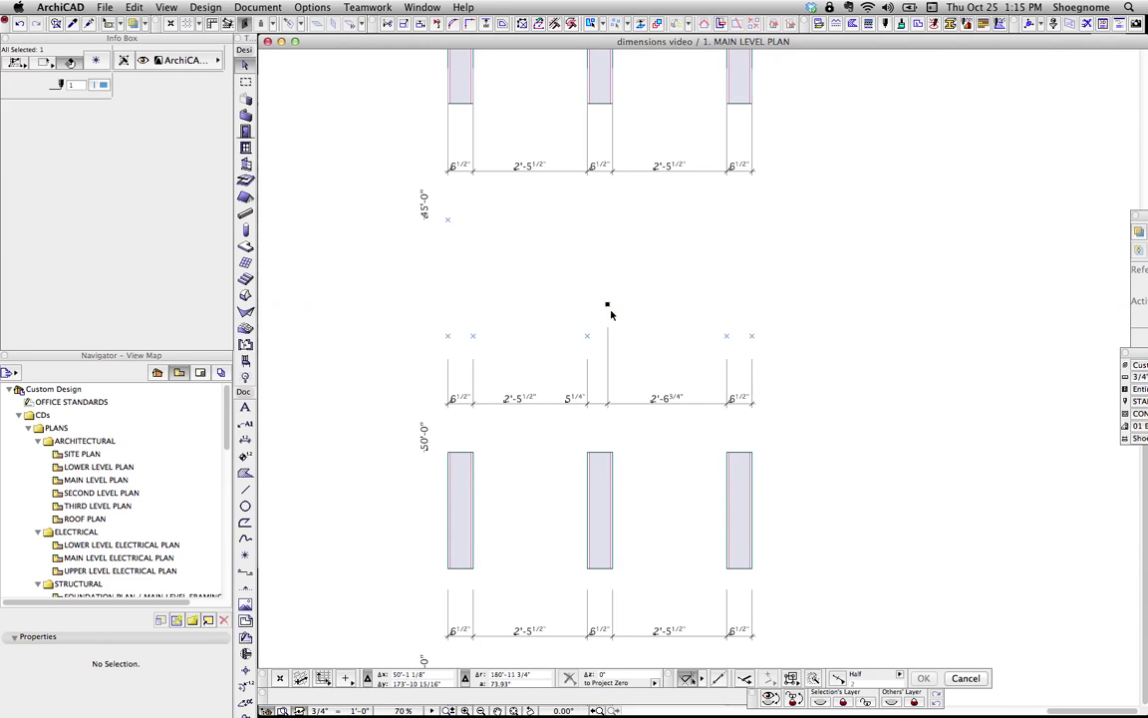
{"action": "key", "text": "super+d"}
{"action": "left_click", "coordinate": [607, 304]}
{"action": "left_click", "coordinate": [591, 339]}
Move the fifth hotspot above the 50'-0" label to the left, and undo the move.
{"action": "key", "text": "super+d"}
{"action": "left_click", "coordinate": [727, 336]}
{"action": "left_click", "coordinate": [675, 306]}
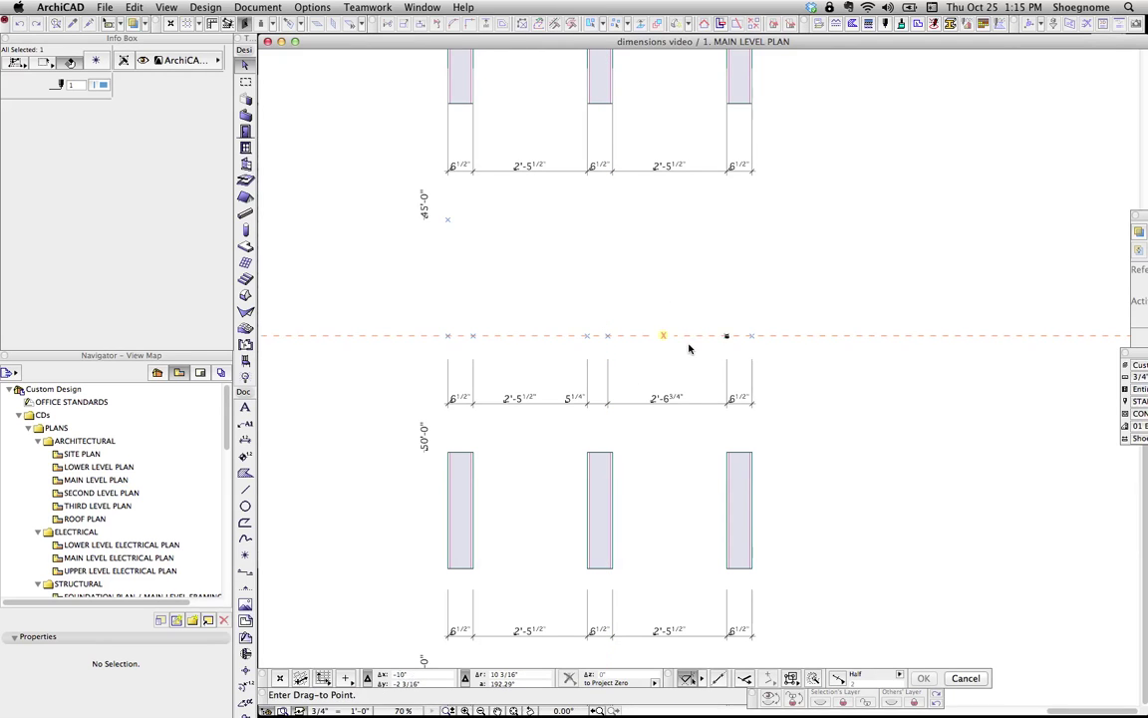
{"action": "left_click", "coordinate": [658, 443]}
{"action": "key", "text": "super+z"}
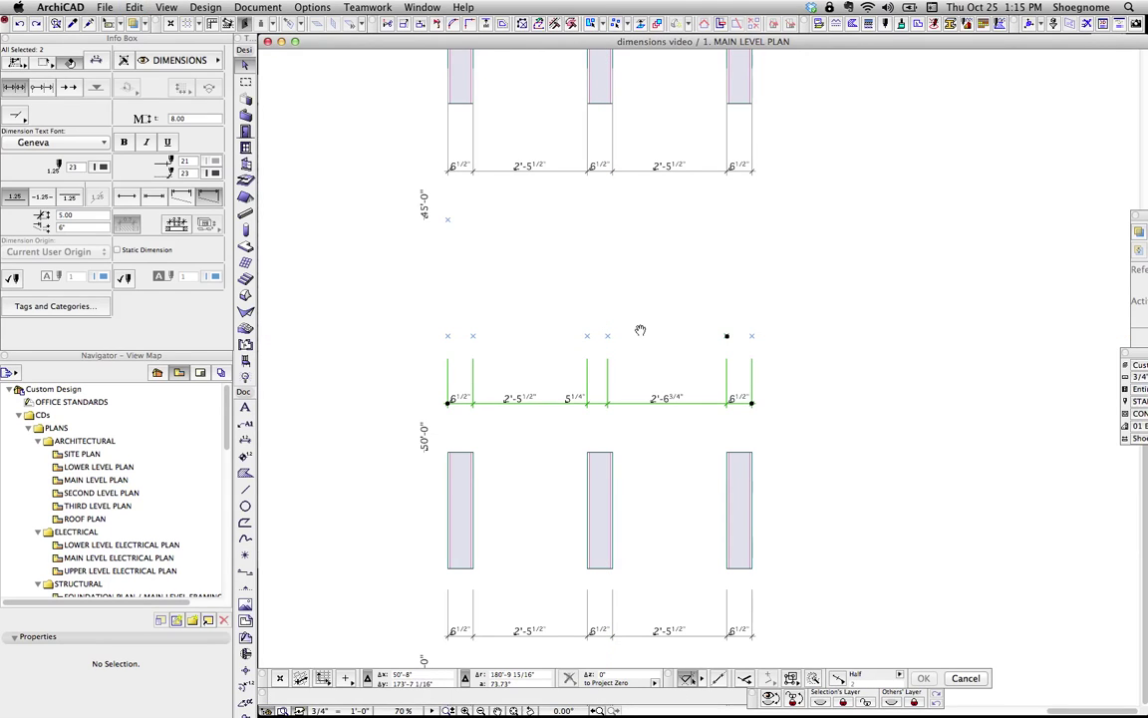
Move the dimension chain above the 55'-0" label about 2'-6" to the right without its walls, and undo the move.
{"action": "middle_click_drag", "start_coordinate": [640, 376], "coordinate": [640, 344]}
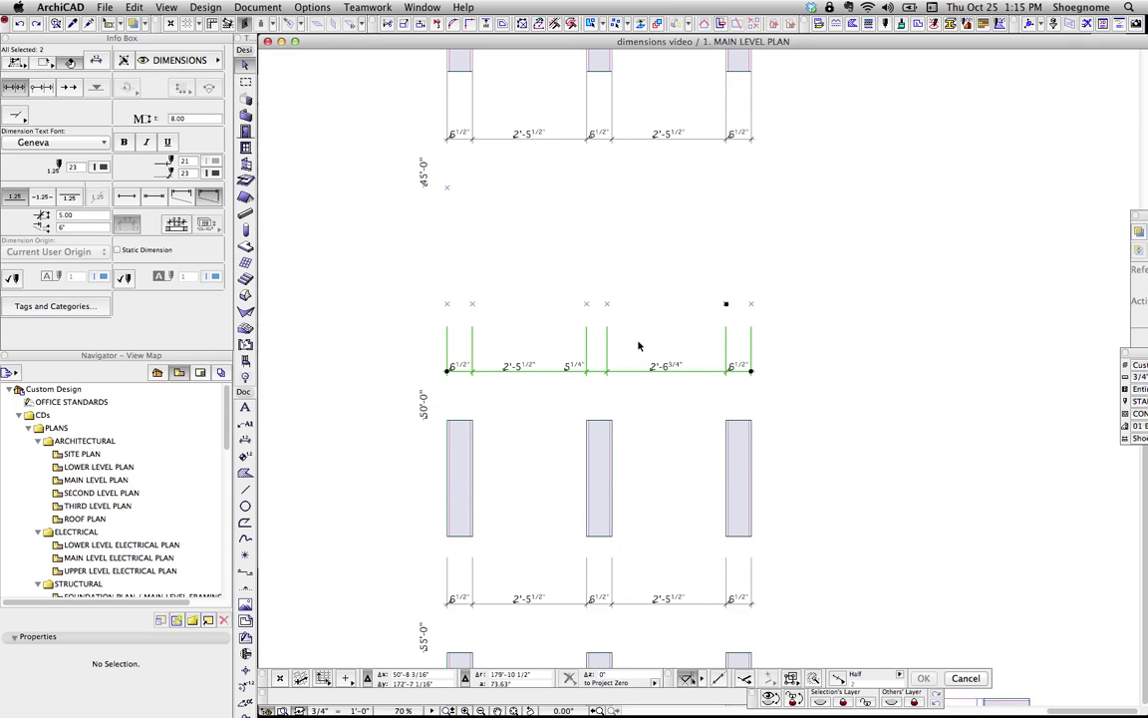
{"action": "middle_click_drag", "start_coordinate": [643, 351], "coordinate": [650, 309]}
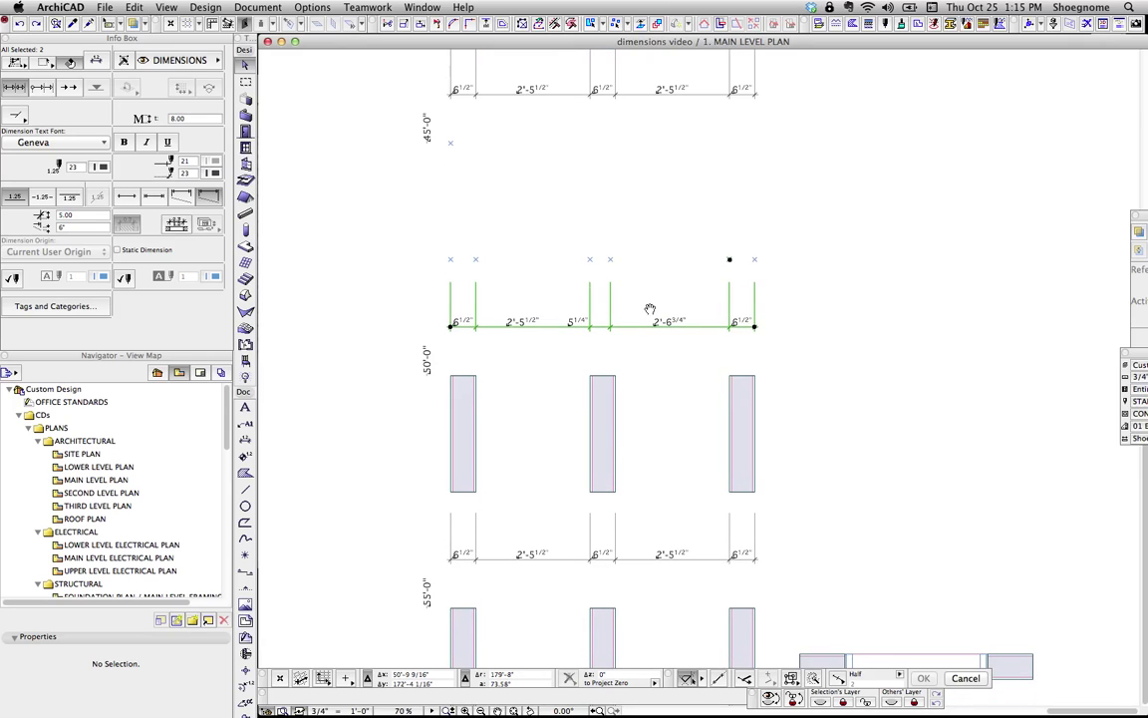
{"action": "left_click", "coordinate": [703, 562]}
{"action": "key", "text": "super+d"}
{"action": "left_click", "coordinate": [705, 560]}
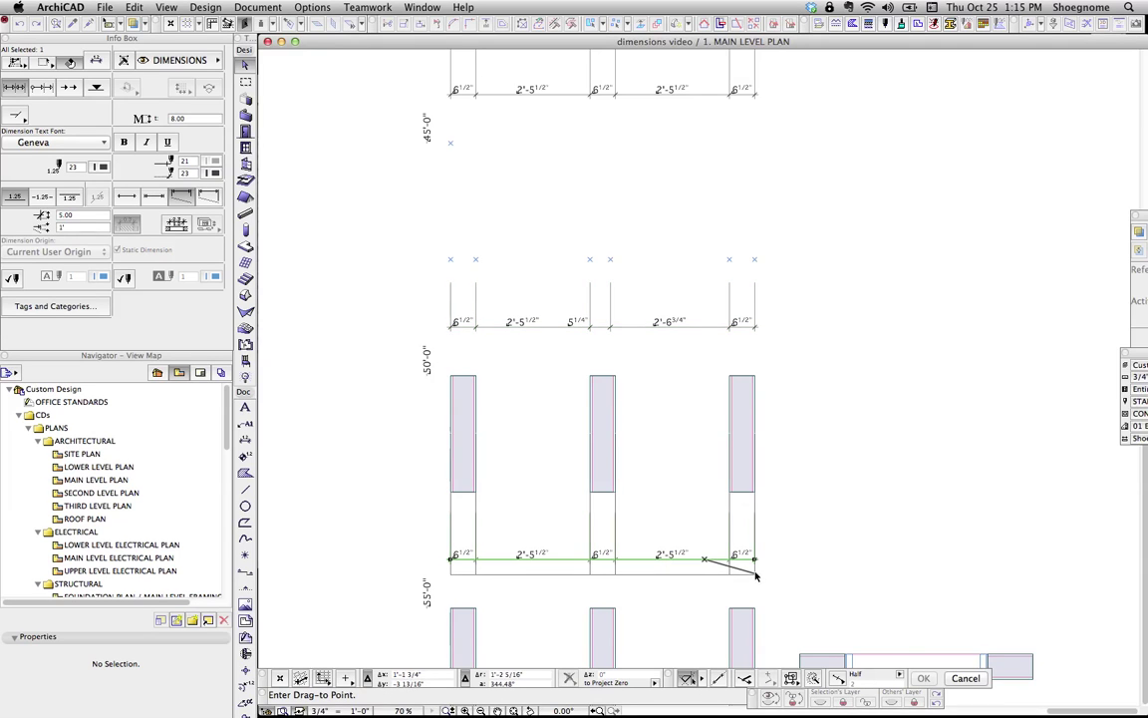
{"action": "scroll", "coordinate": [758, 576], "scroll_direction": "down", "scroll_amount": 1}
{"action": "middle_click_drag", "start_coordinate": [759, 576], "coordinate": [745, 433]}
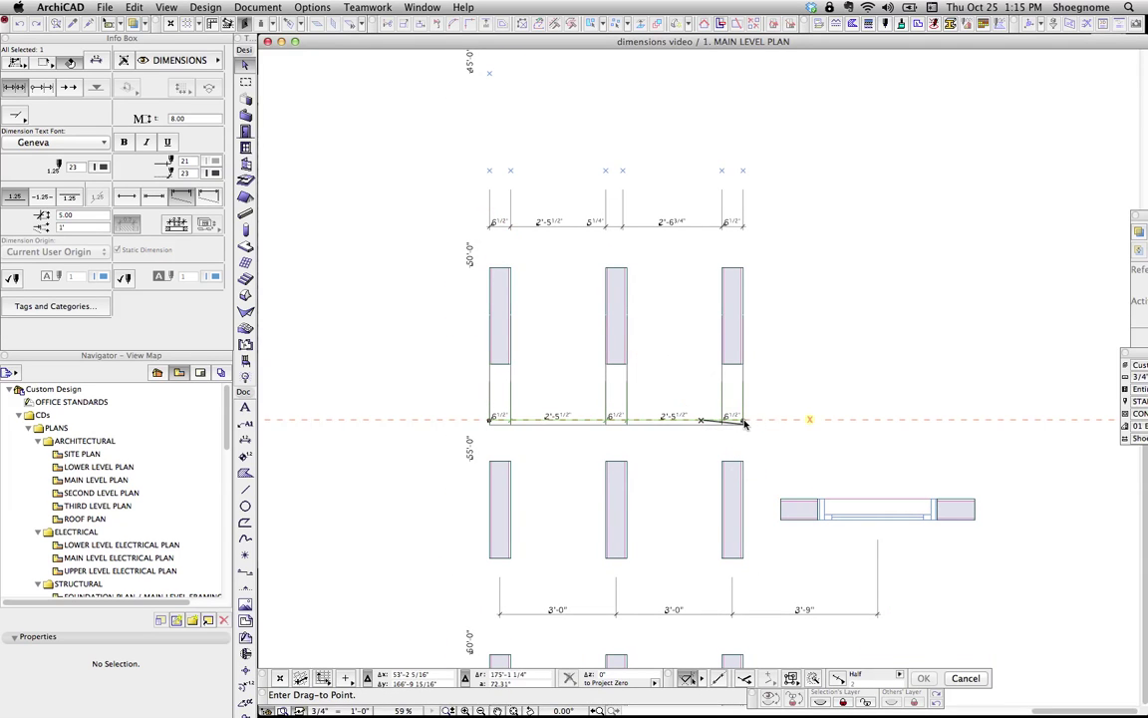
{"action": "left_click", "coordinate": [704, 419]}
{"action": "key", "text": "super+d"}
{"action": "left_click", "coordinate": [703, 420]}
{"action": "left_click", "coordinate": [799, 421]}
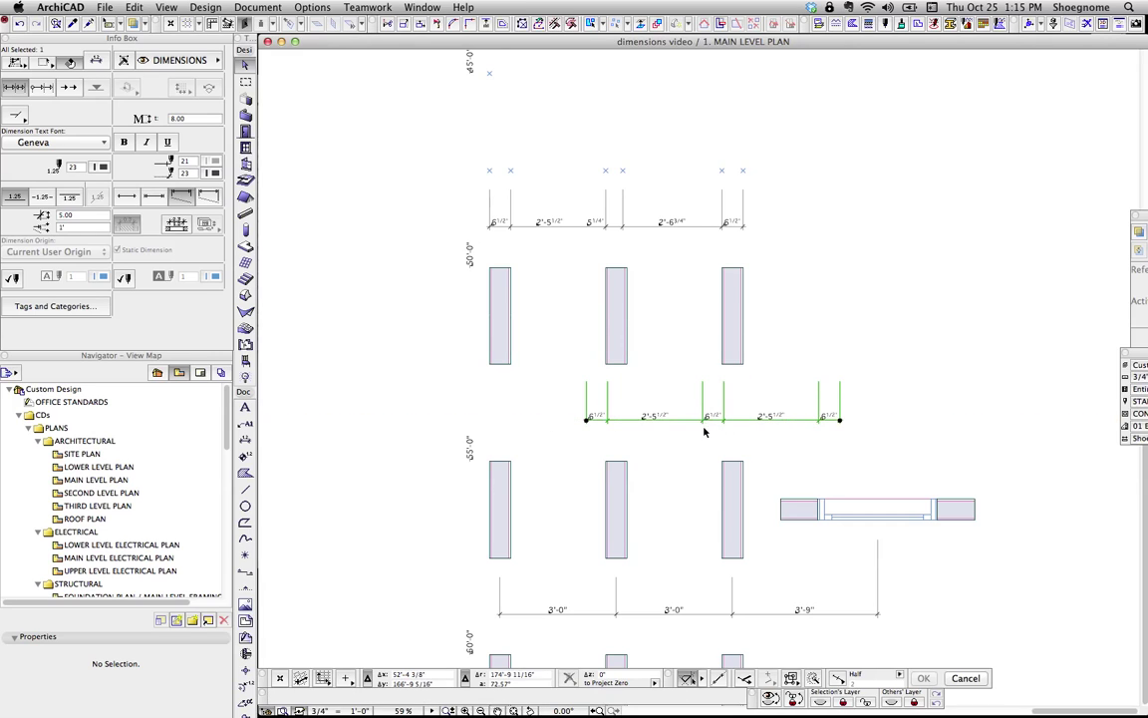
{"action": "key", "text": "super+z"}
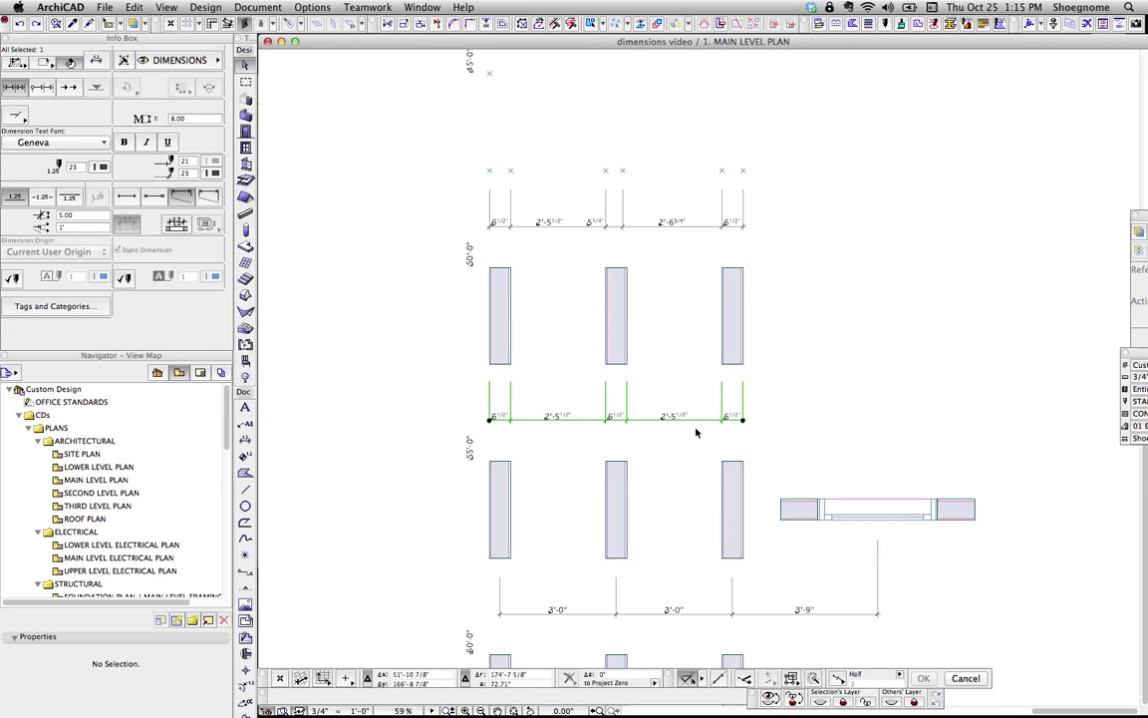
Select the whole dimension chain above the 55'-0" label, and switch to only the right wall's left witness line.
{"action": "scroll", "coordinate": [717, 423], "scroll_direction": "up", "scroll_amount": 4}
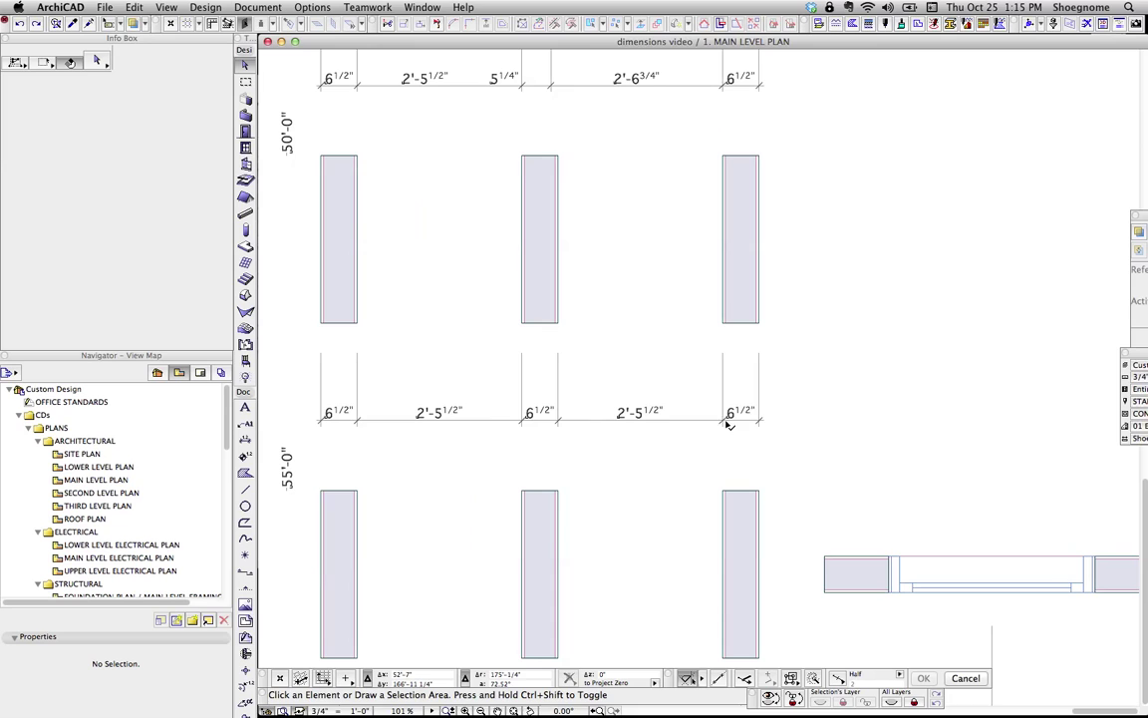
{"action": "left_click", "coordinate": [718, 423]}
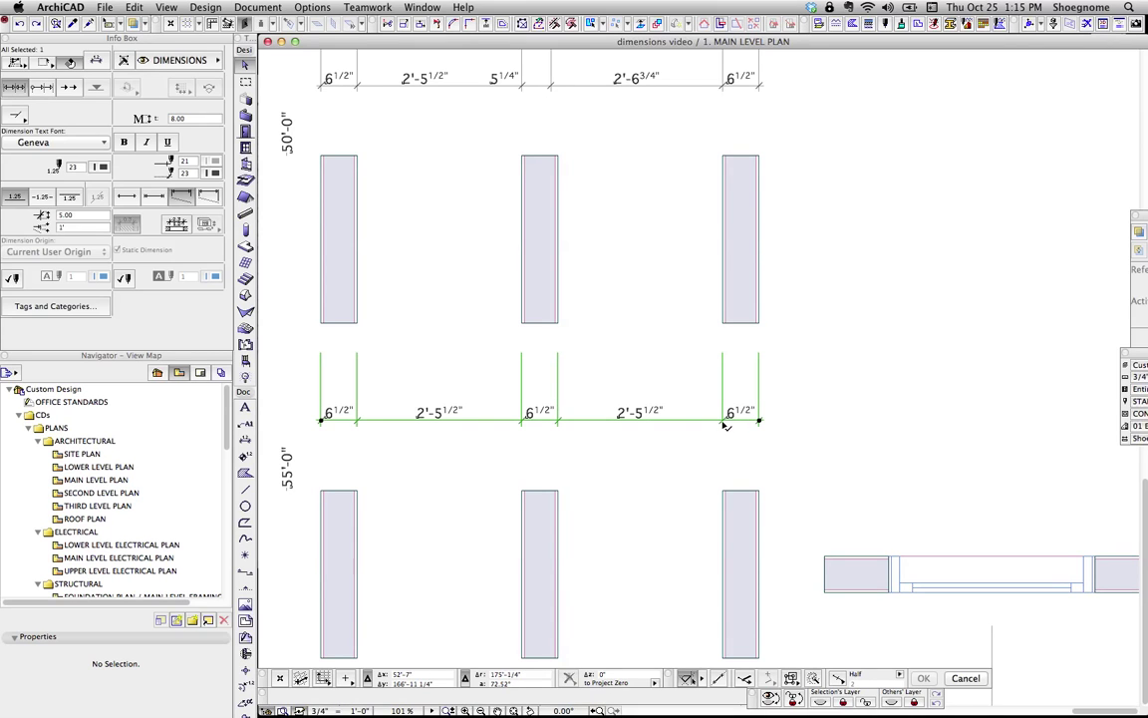
{"action": "key", "text": "Escape"}
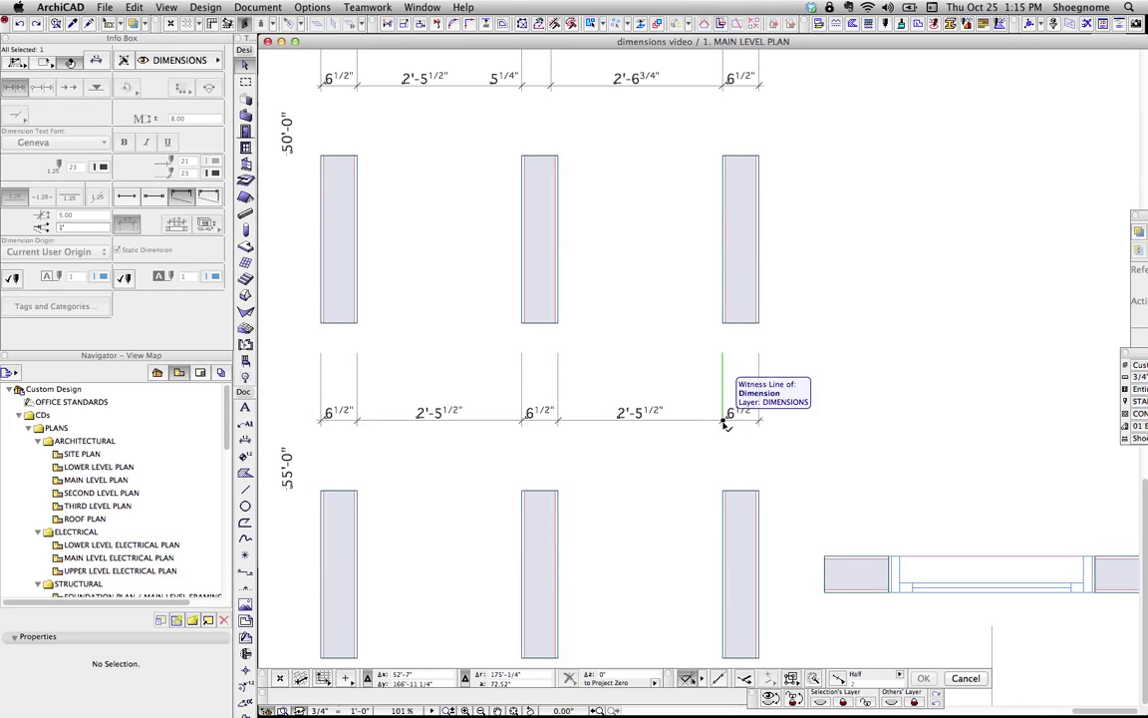
{"action": "left_click", "coordinate": [724, 423]}
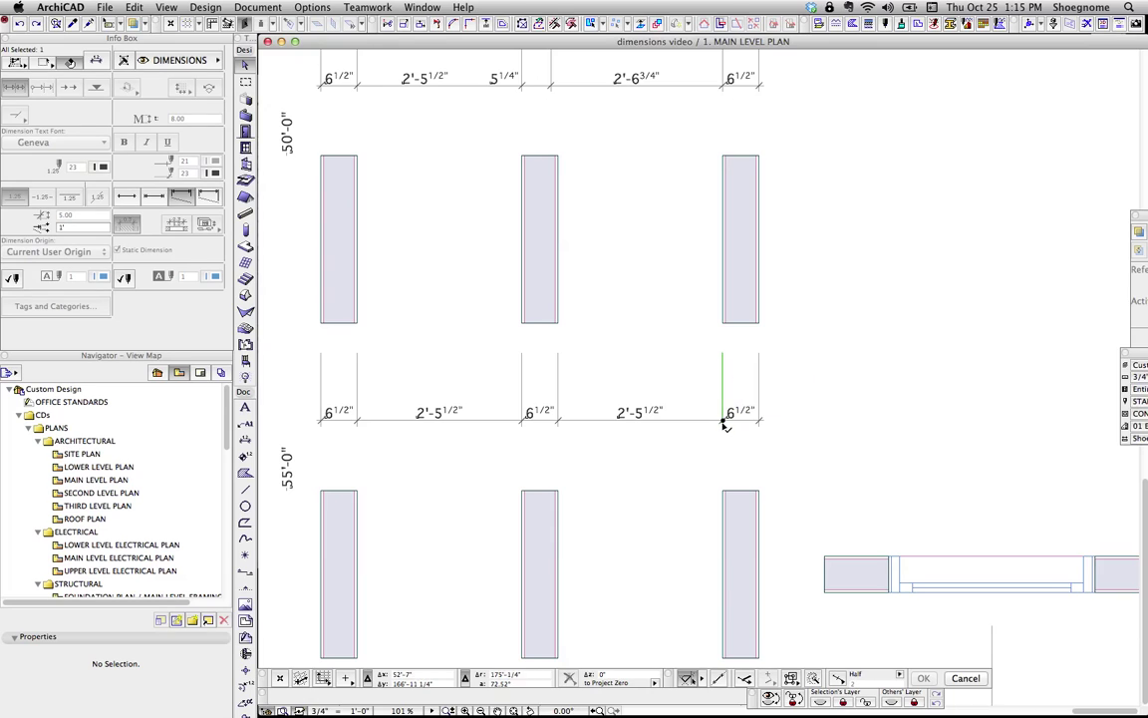
Move the entire dimension chain above the 55'-0" label about 1'-10" to the right, and undo the move.
{"action": "left_click", "coordinate": [694, 421]}
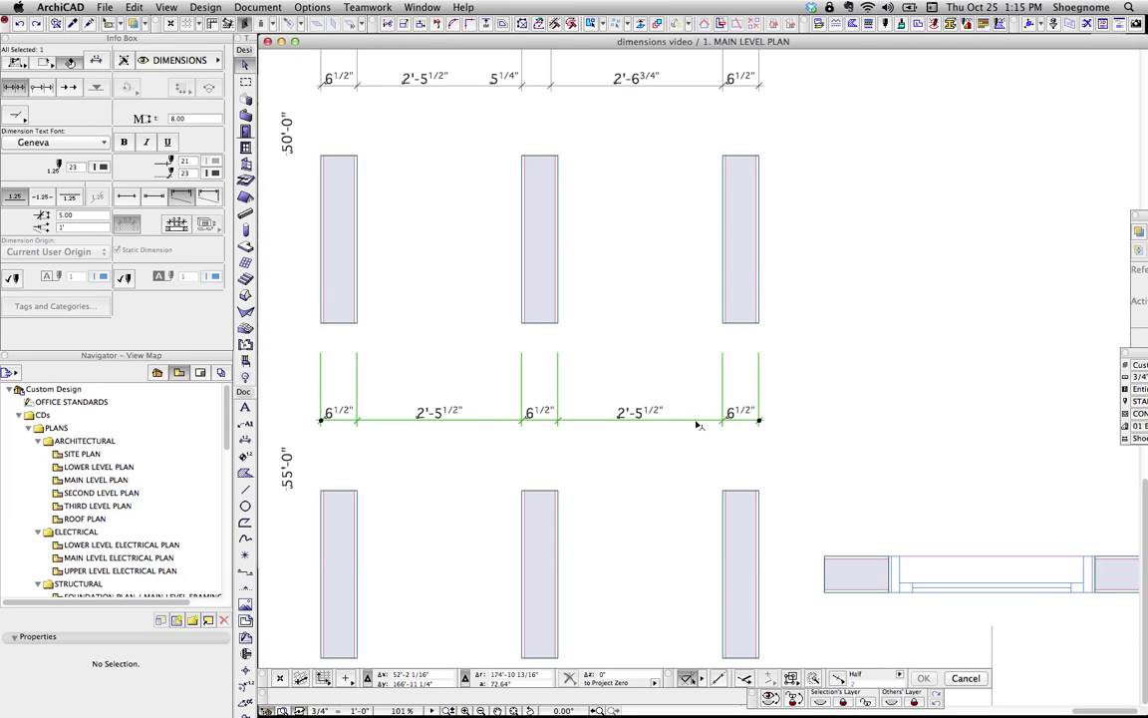
{"action": "left_click_drag", "start_coordinate": [693, 421], "coordinate": [816, 427]}
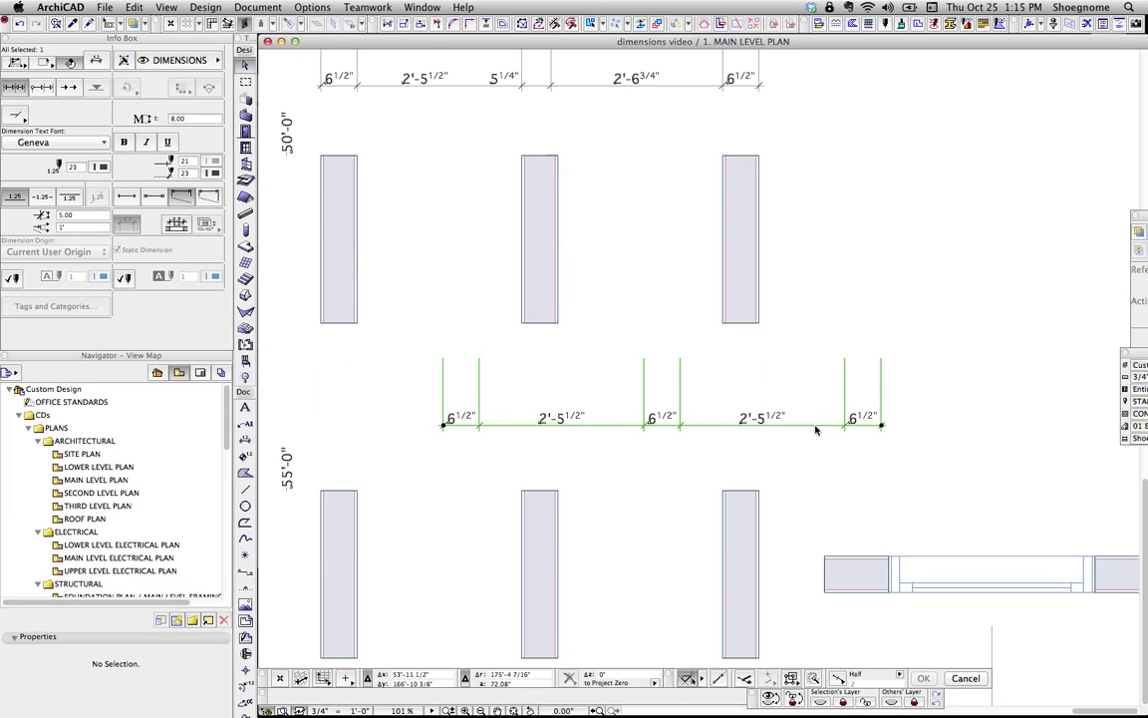
{"action": "key", "text": "super+z"}
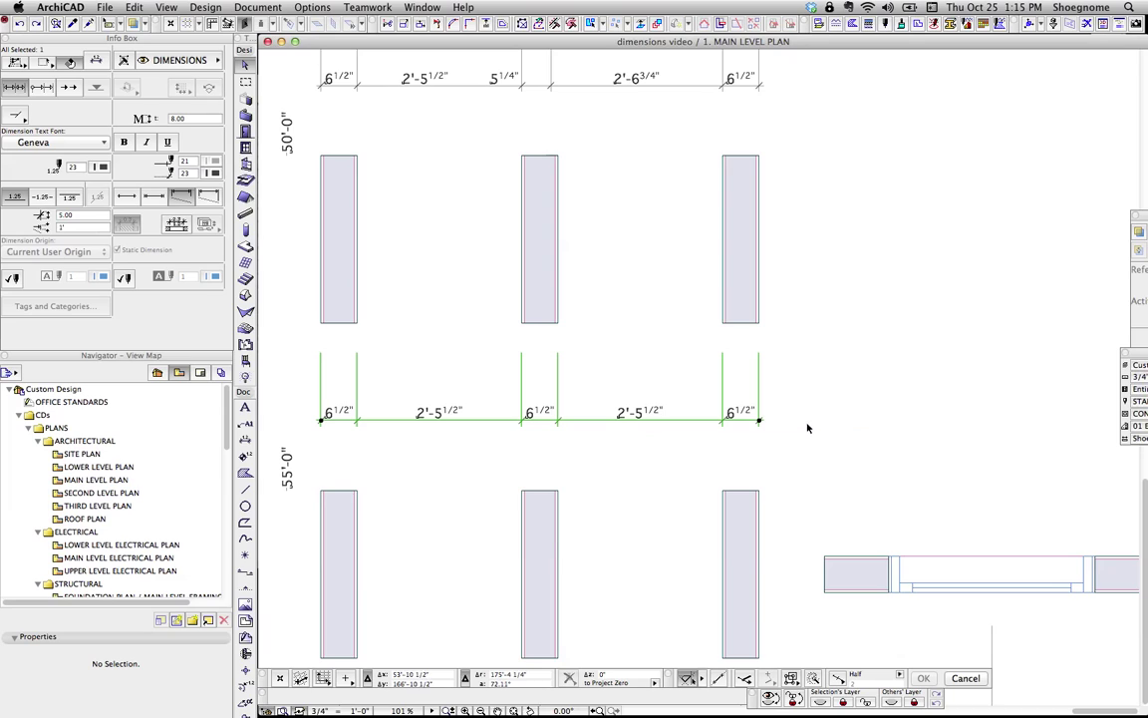
Move the right wall above the 55'-0" chain together with its left witness line 1'-0" to the left, and undo the move.
{"action": "left_click", "coordinate": [725, 421]}
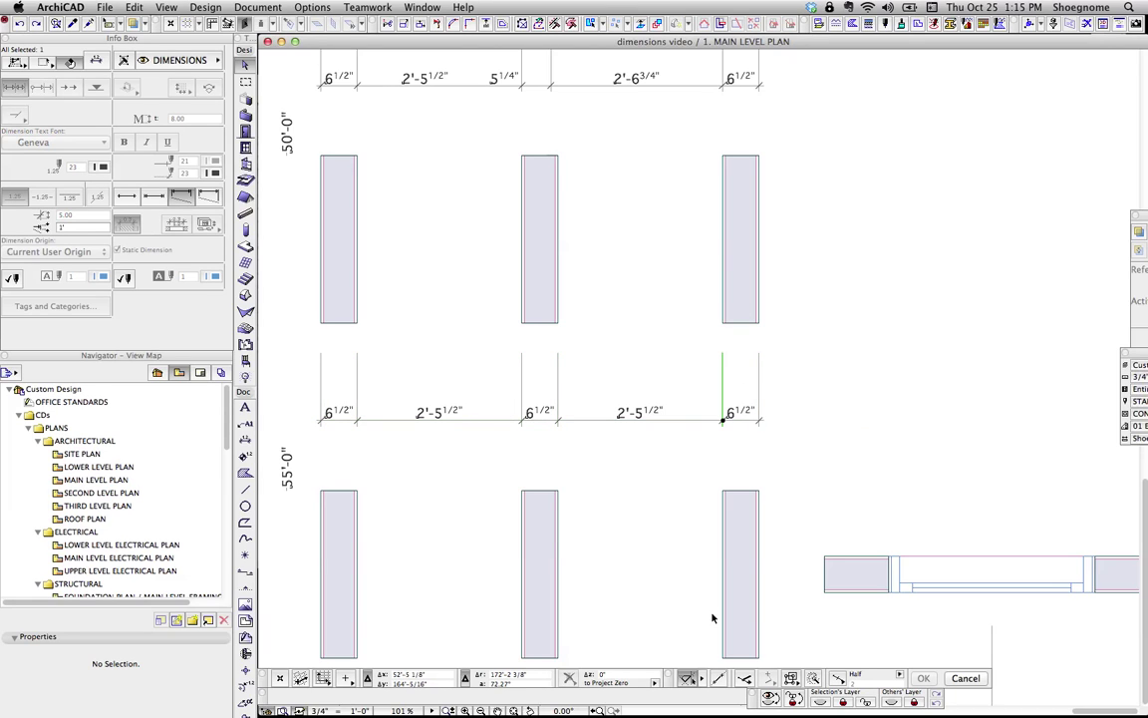
{"action": "left_click", "coordinate": [744, 264], "text": "shift"}
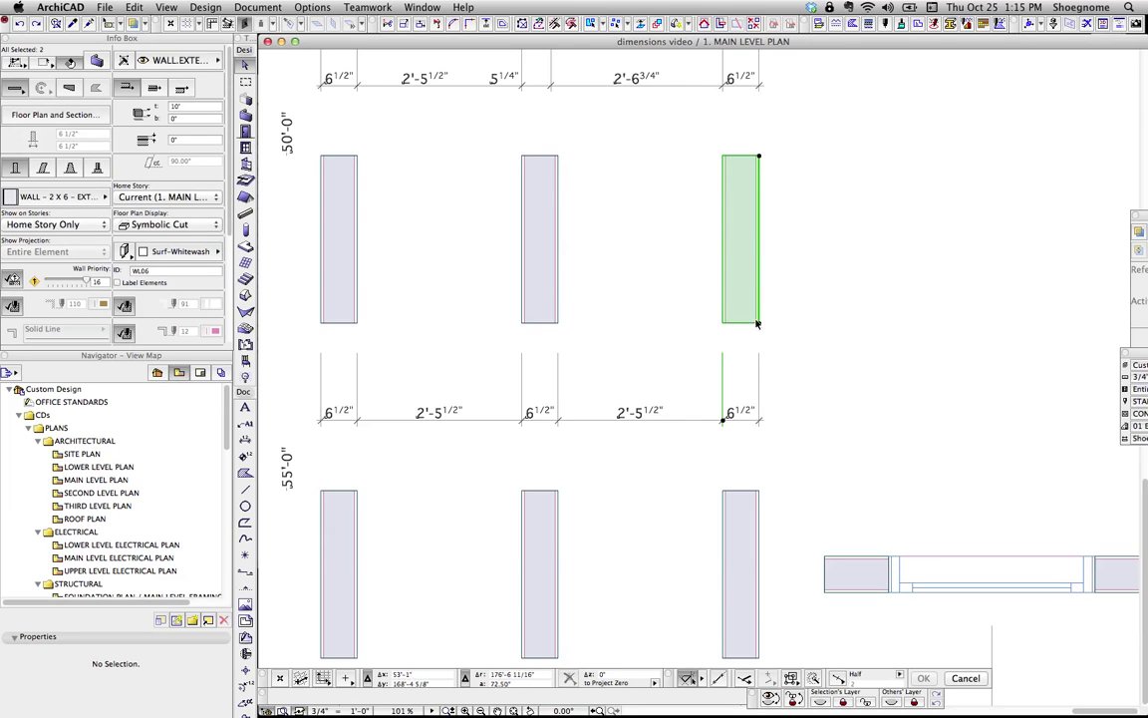
{"action": "key", "text": "super+d"}
{"action": "left_click", "coordinate": [752, 308]}
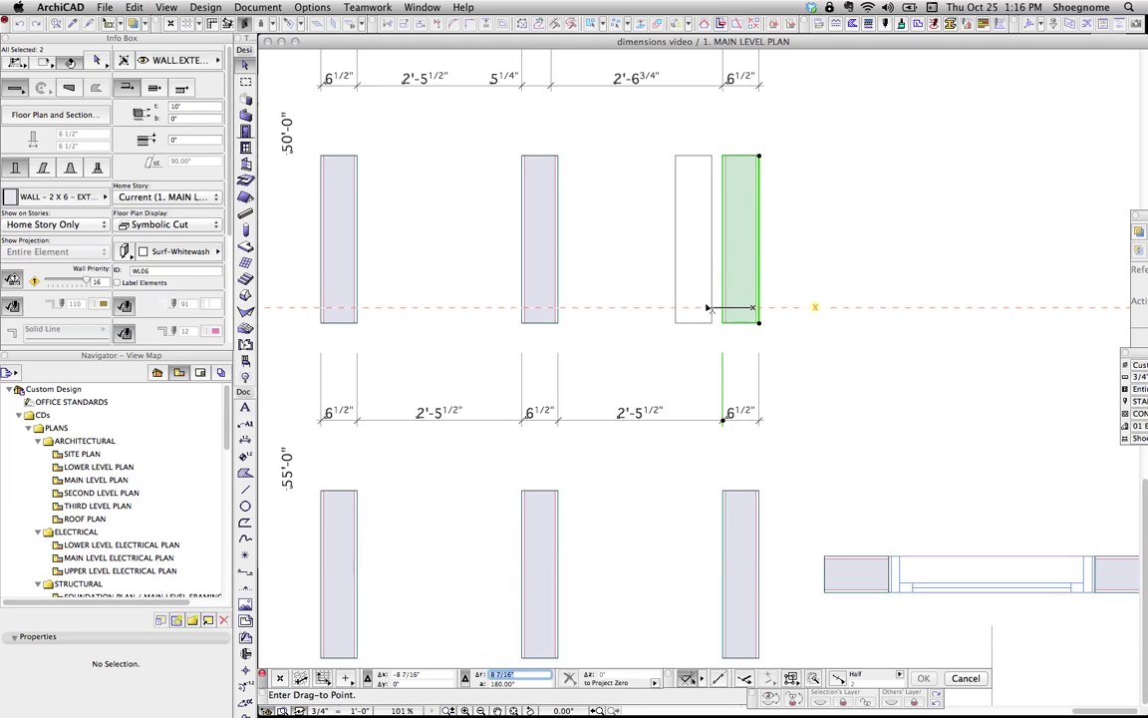
{"action": "left_click", "coordinate": [687, 308]}
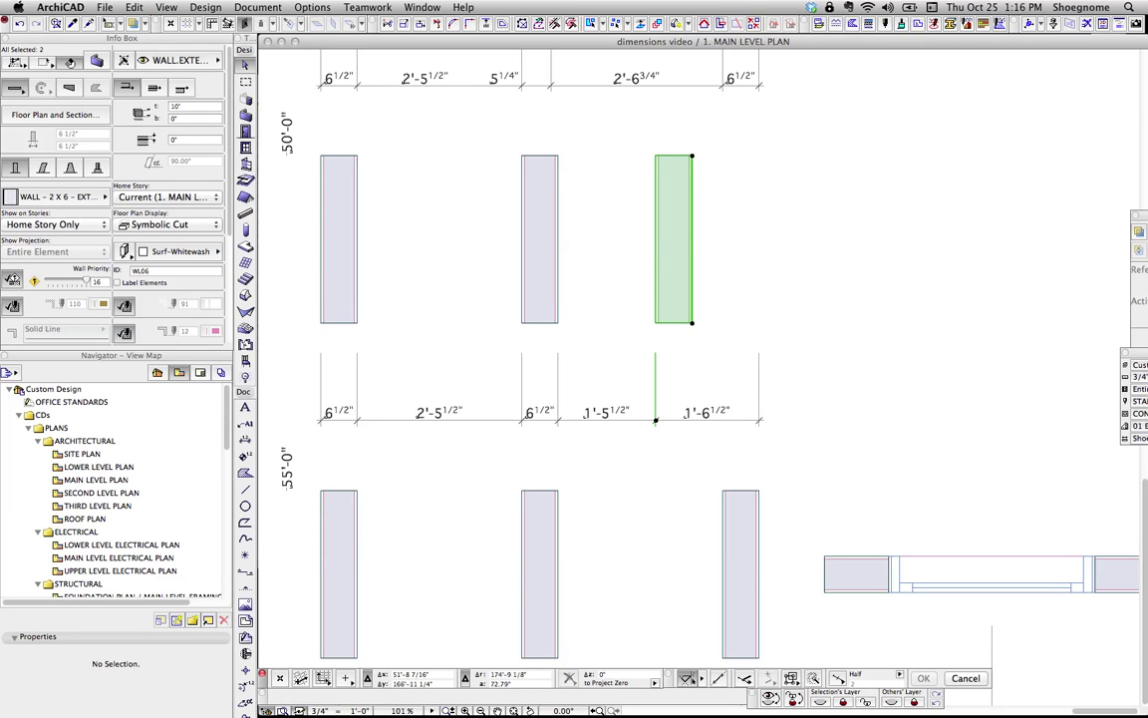
{"action": "key", "text": "super+z"}
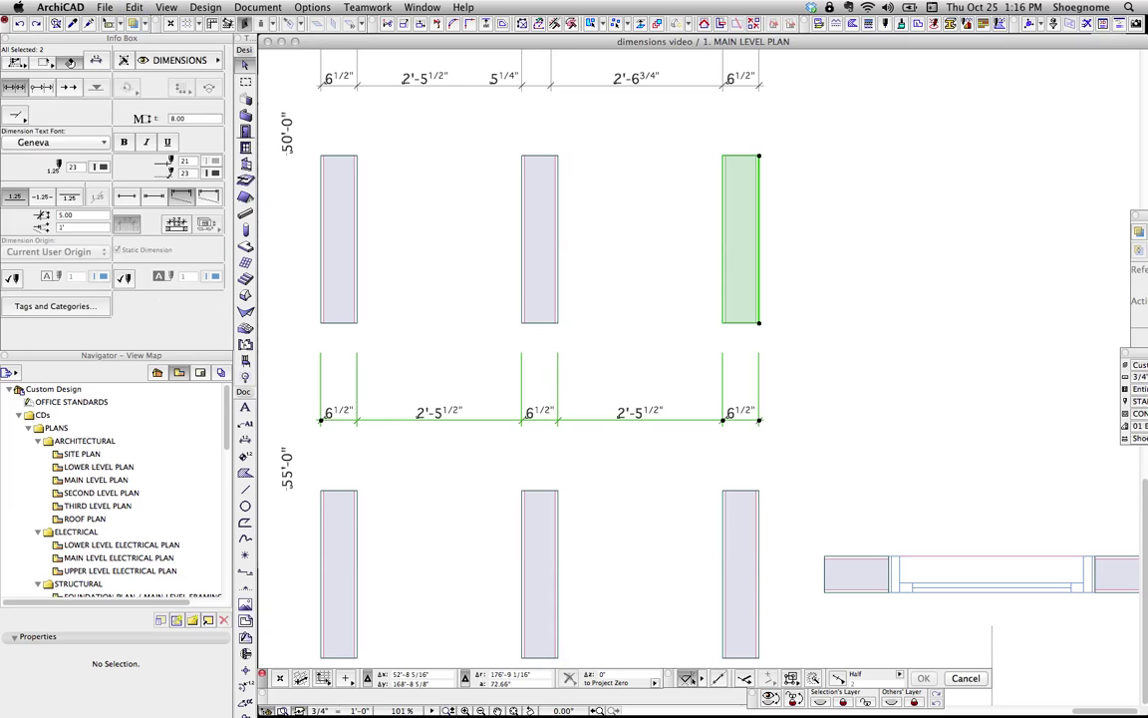
Move only the right wall above the 55'-0" chain about 1'-9" to the right and slightly upward.
{"action": "left_click", "coordinate": [752, 249]}
{"action": "key", "text": "super+d"}
{"action": "left_click", "coordinate": [749, 305]}
{"action": "left_click", "coordinate": [865, 276]}
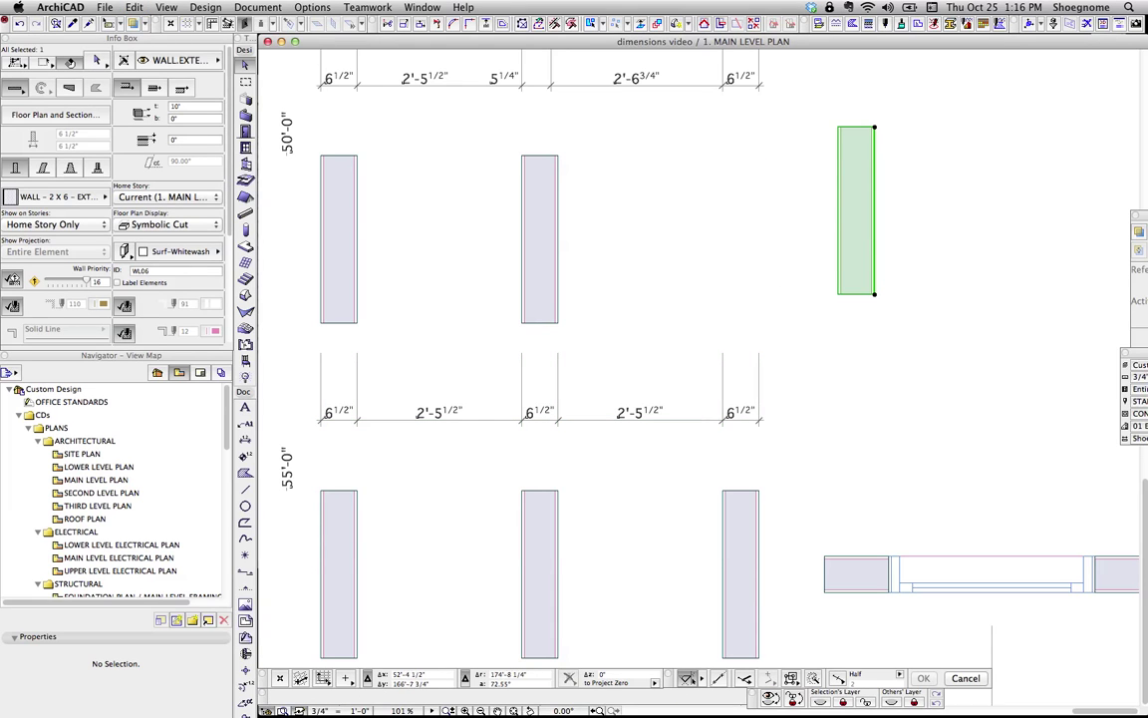
Add the left witness line of the chain's last segment to the wall selection, and move both about 1'-11" to the left.
{"action": "left_click", "coordinate": [722, 421], "text": "shift"}
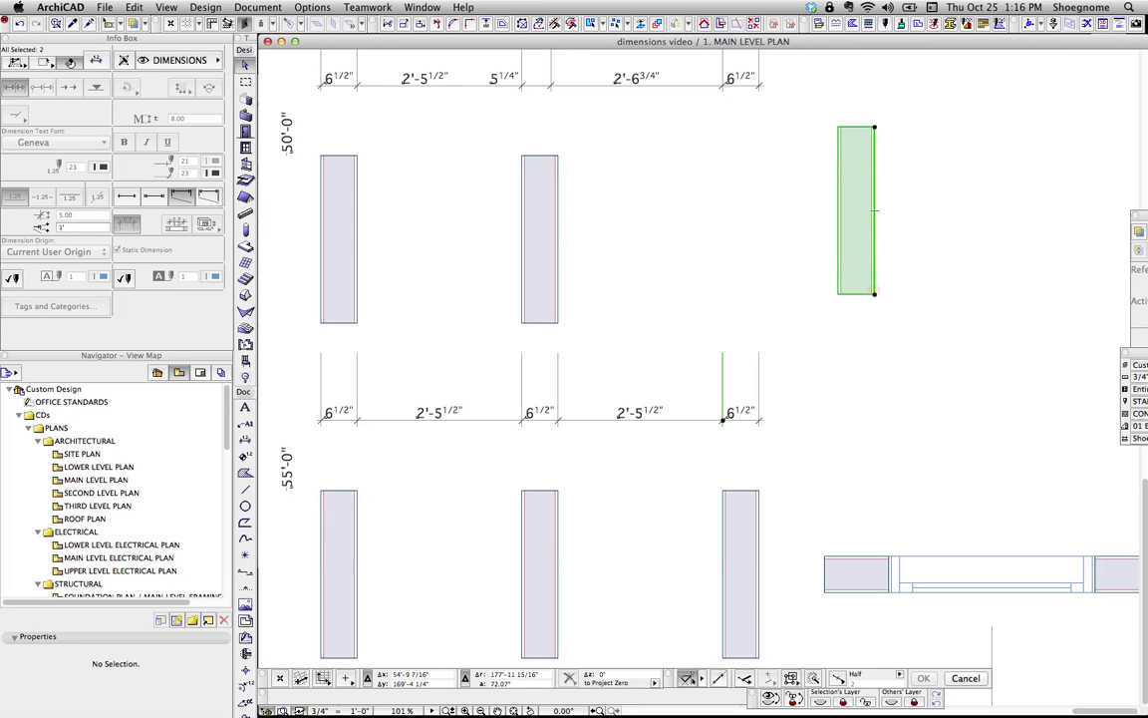
{"action": "key", "text": "super+d"}
{"action": "left_click", "coordinate": [876, 294]}
{"action": "left_click", "coordinate": [745, 269]}
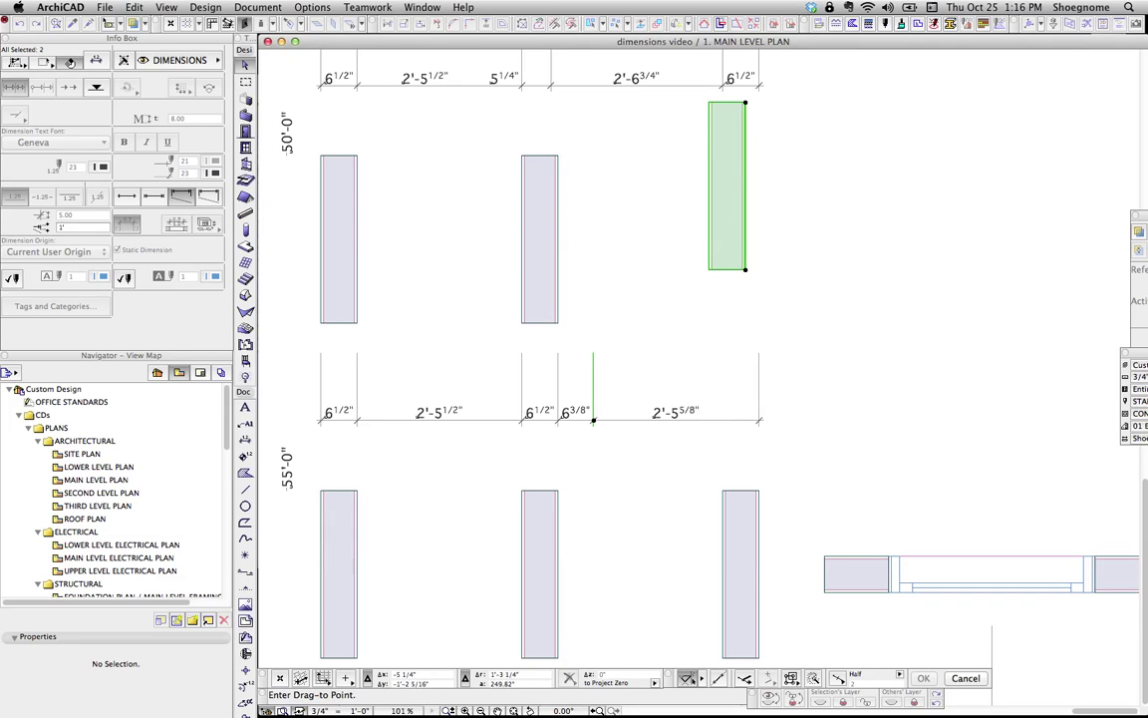
Undo both moves of the right wall above the 55'-0" chain, and clear the selection.
{"action": "left_click", "coordinate": [716, 350]}
{"action": "key", "text": "super+z"}
{"action": "key", "text": "super+z"}
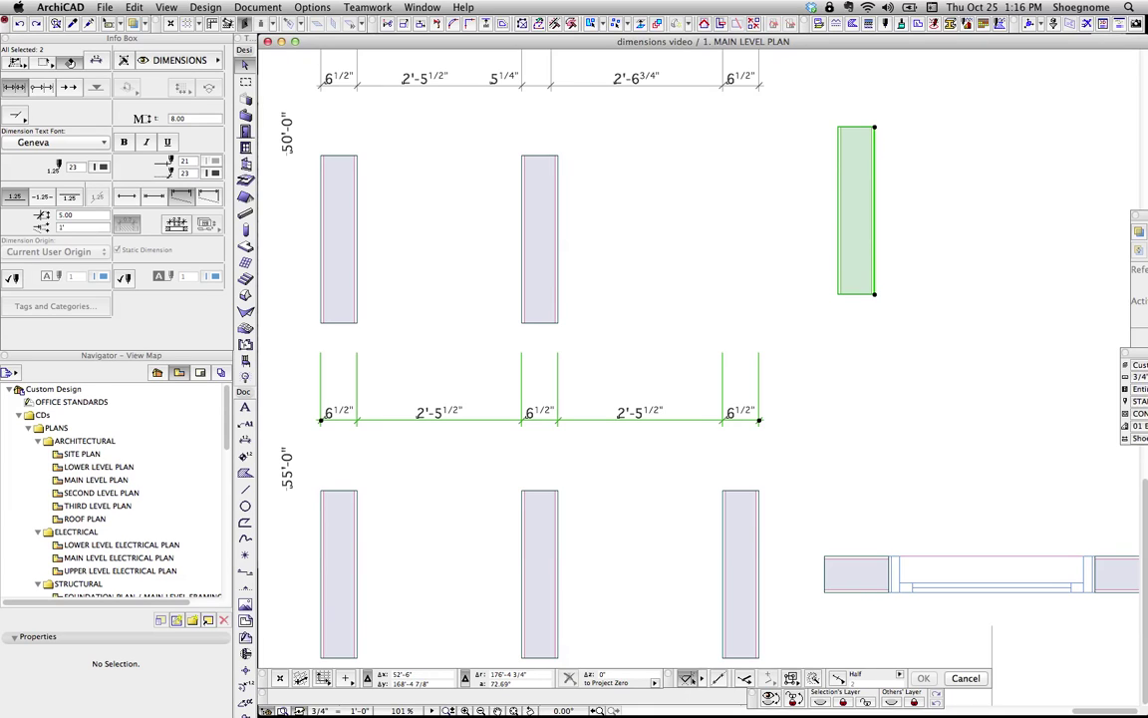
{"action": "key", "text": "super+z"}
{"action": "key", "text": "Escape"}
Delete the middle wall's witness line from the centreline dimension chain at 60'-0".
{"action": "middle_click_drag", "start_coordinate": [784, 399], "coordinate": [784, 309]}
{"action": "scroll", "coordinate": [785, 309], "scroll_direction": "down", "scroll_amount": 1}
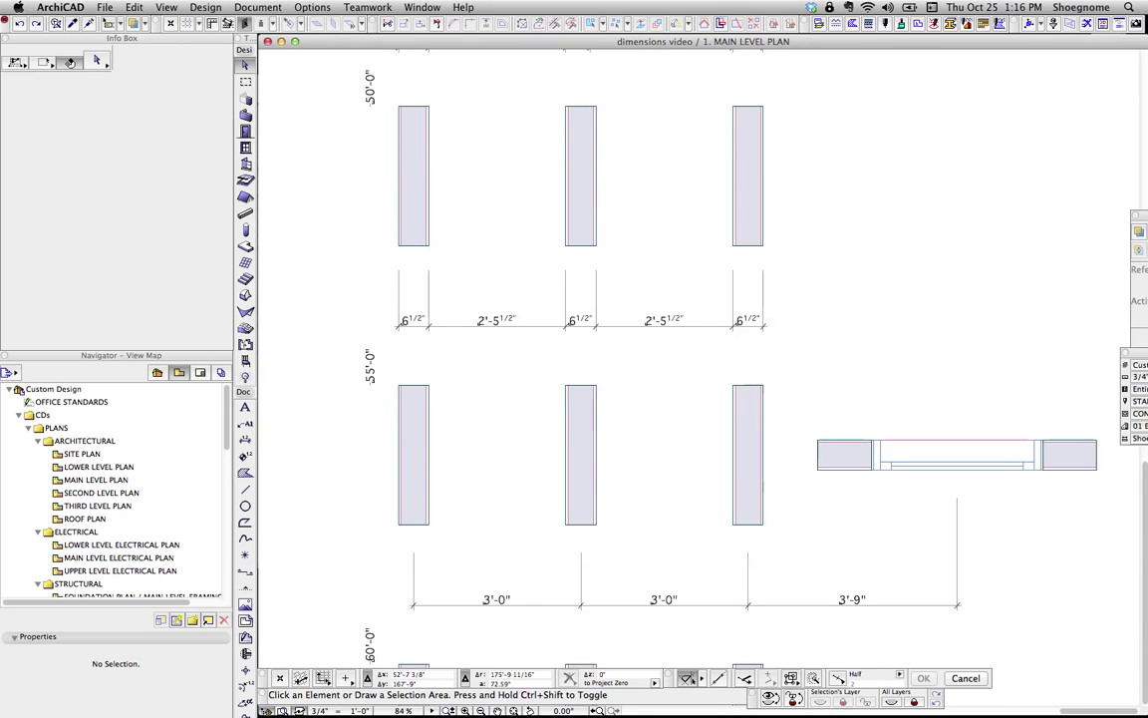
{"action": "scroll", "coordinate": [719, 287], "scroll_direction": "down", "scroll_amount": 5}
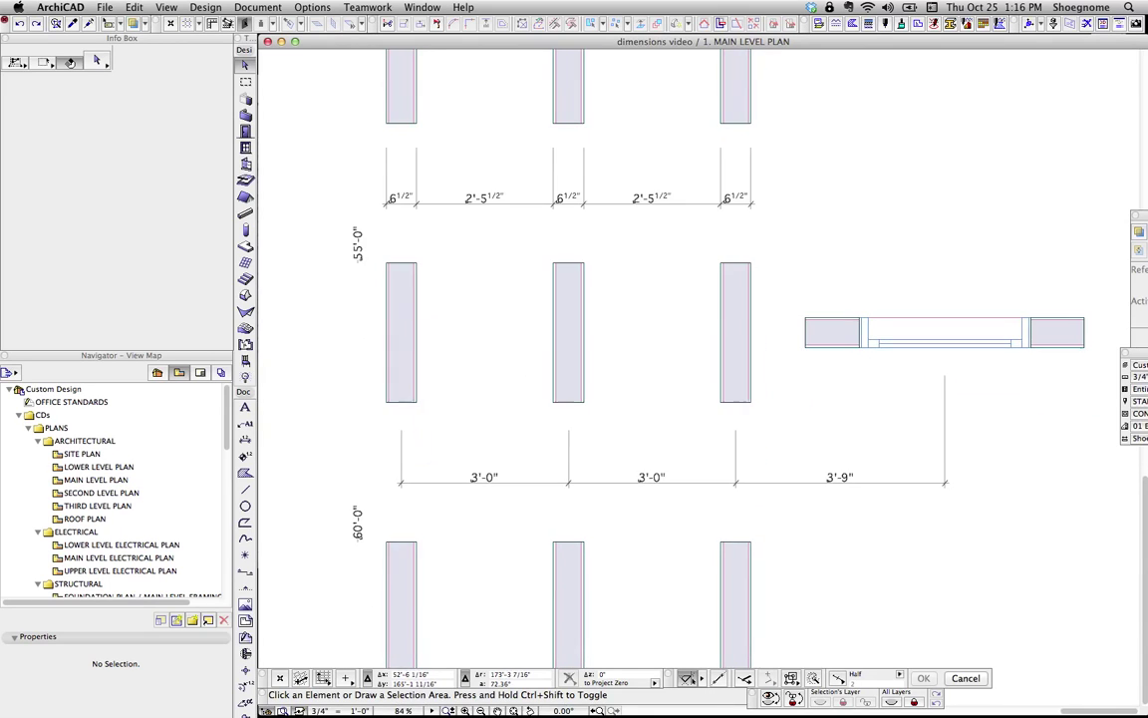
{"action": "scroll", "coordinate": [720, 287], "scroll_direction": "down", "scroll_amount": 4}
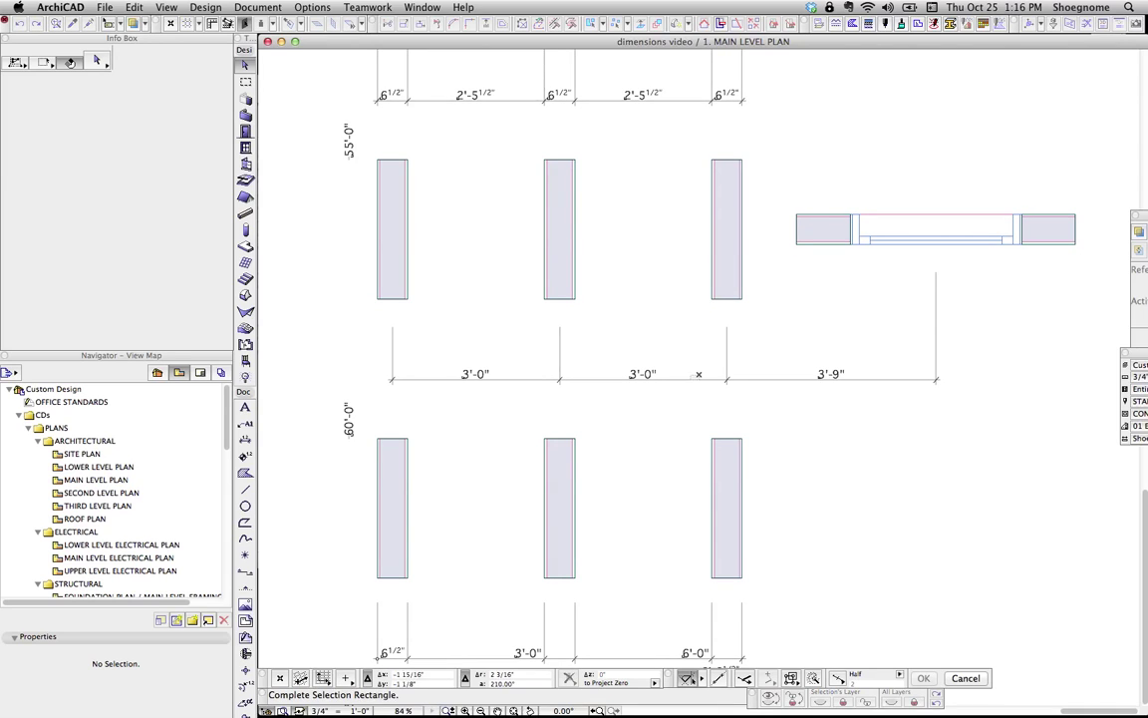
{"action": "left_click", "coordinate": [618, 379]}
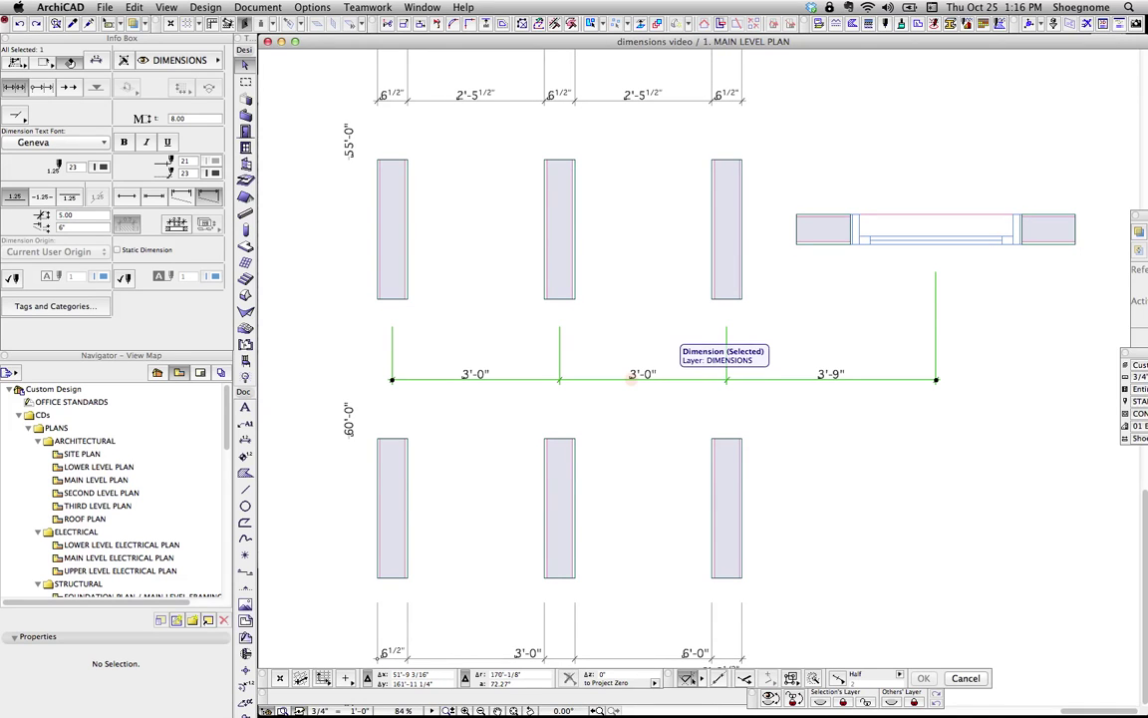
{"action": "left_click", "coordinate": [631, 378]}
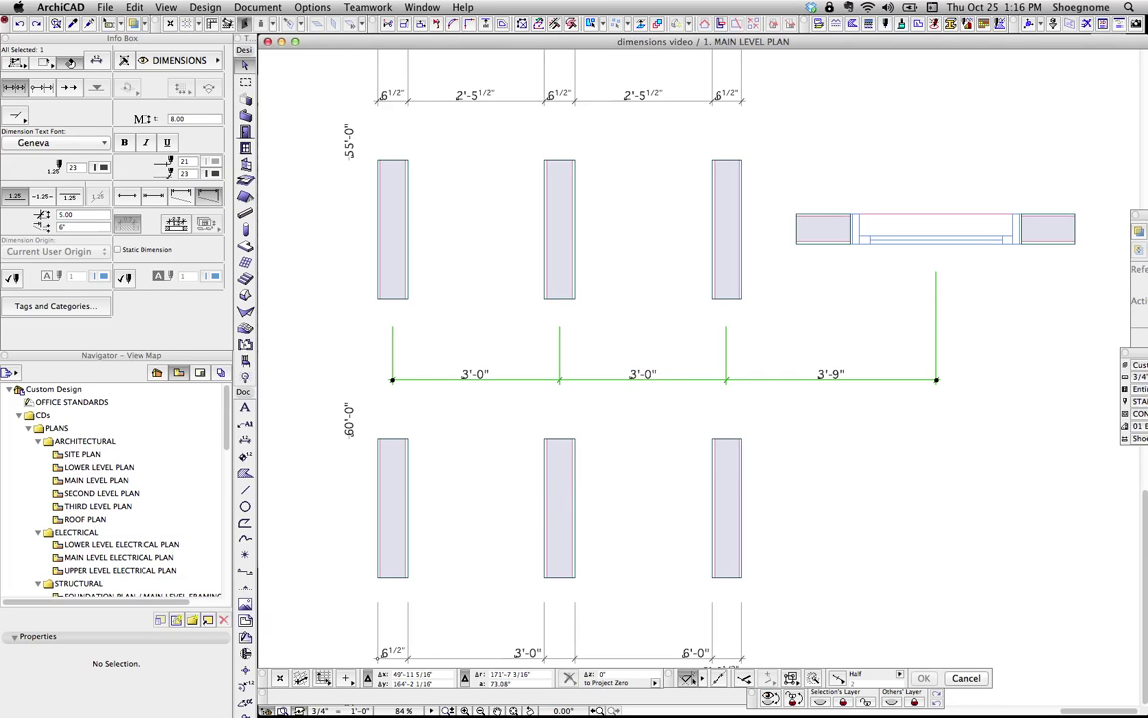
{"action": "left_click", "coordinate": [552, 273]}
{"action": "left_click", "coordinate": [561, 379]}
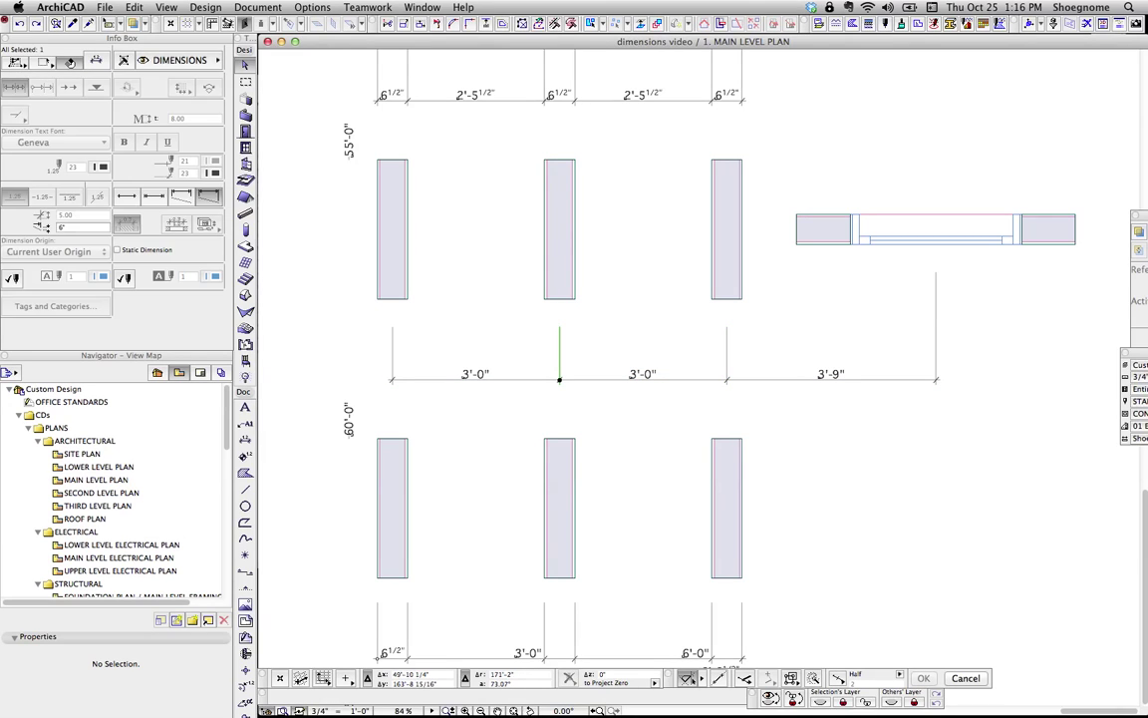
{"action": "key", "text": "Delete"}
Add a dimension point at the middle wall's centreline to the 60'-0" chain.
{"action": "left_click", "coordinate": [569, 272]}
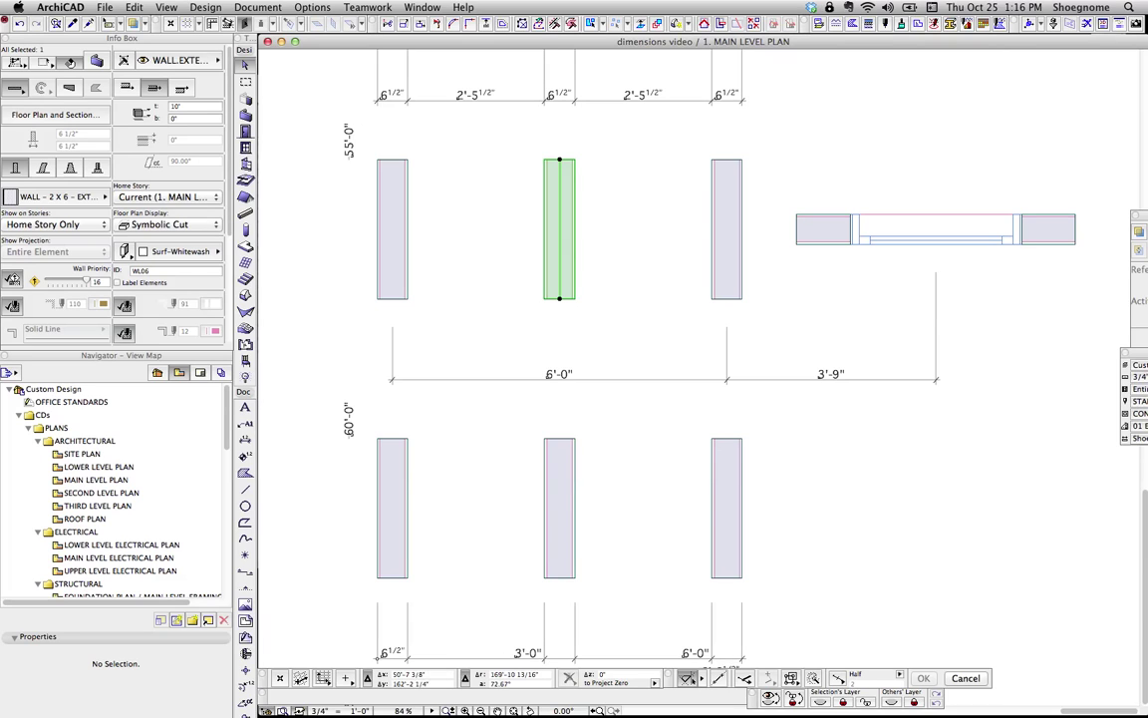
{"action": "left_click", "coordinate": [631, 379]}
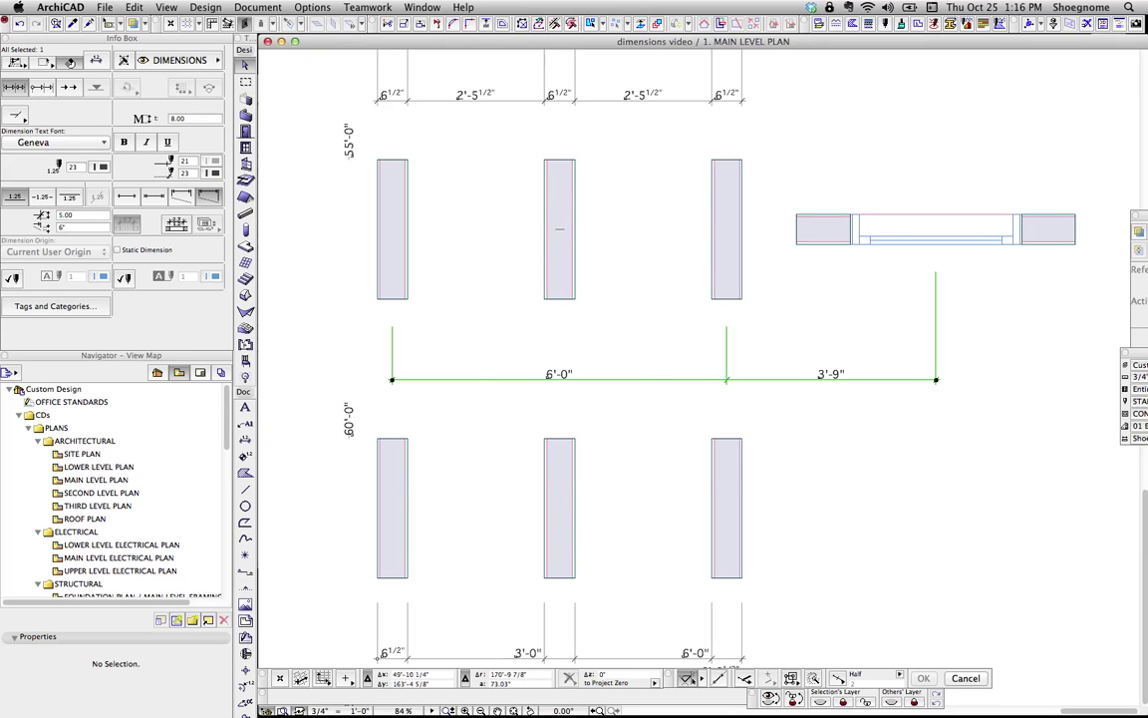
{"action": "left_click", "coordinate": [559, 229]}
Move the middle wall above the 60'-0" chain to the right, undo the move, and clear the selection.
{"action": "left_click", "coordinate": [560, 284]}
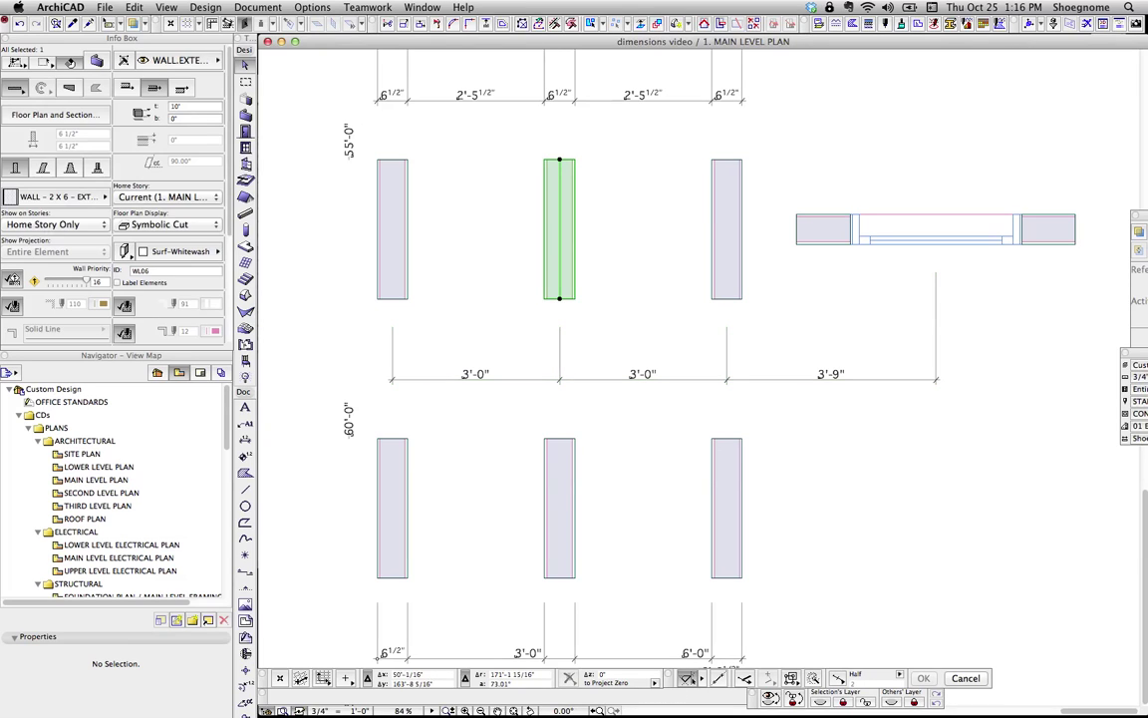
{"action": "key", "text": "super+d"}
{"action": "left_click", "coordinate": [576, 280]}
{"action": "left_click", "coordinate": [635, 278]}
{"action": "key", "text": "super+z"}
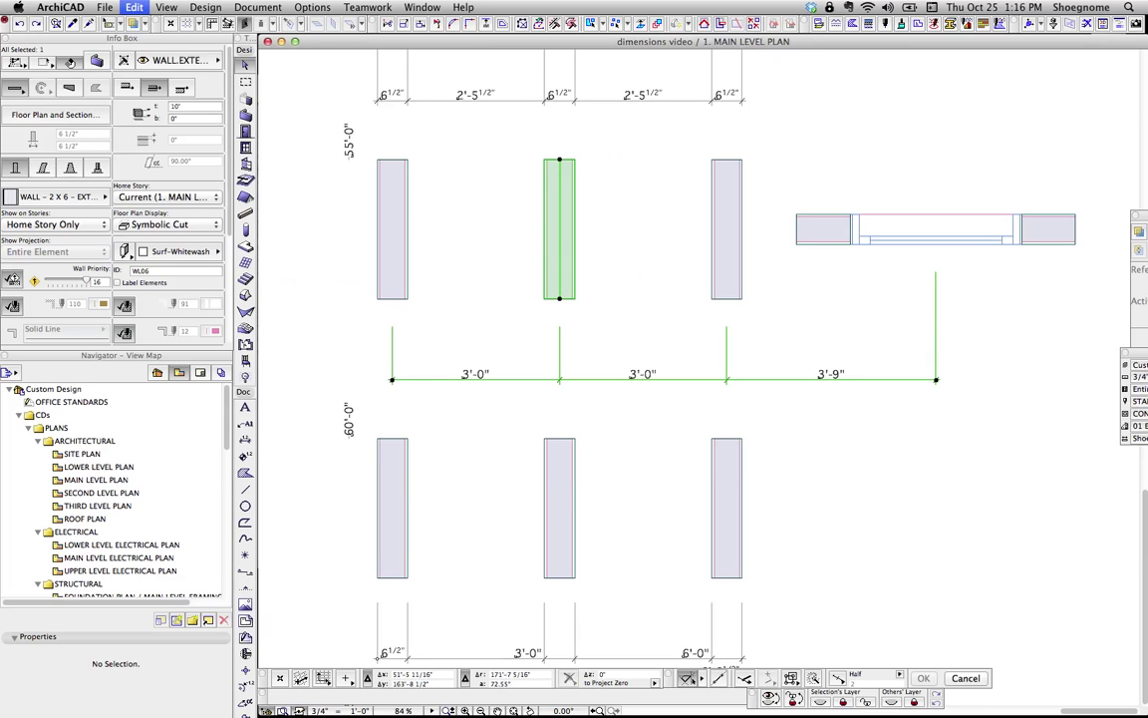
{"action": "key", "text": "Escape"}
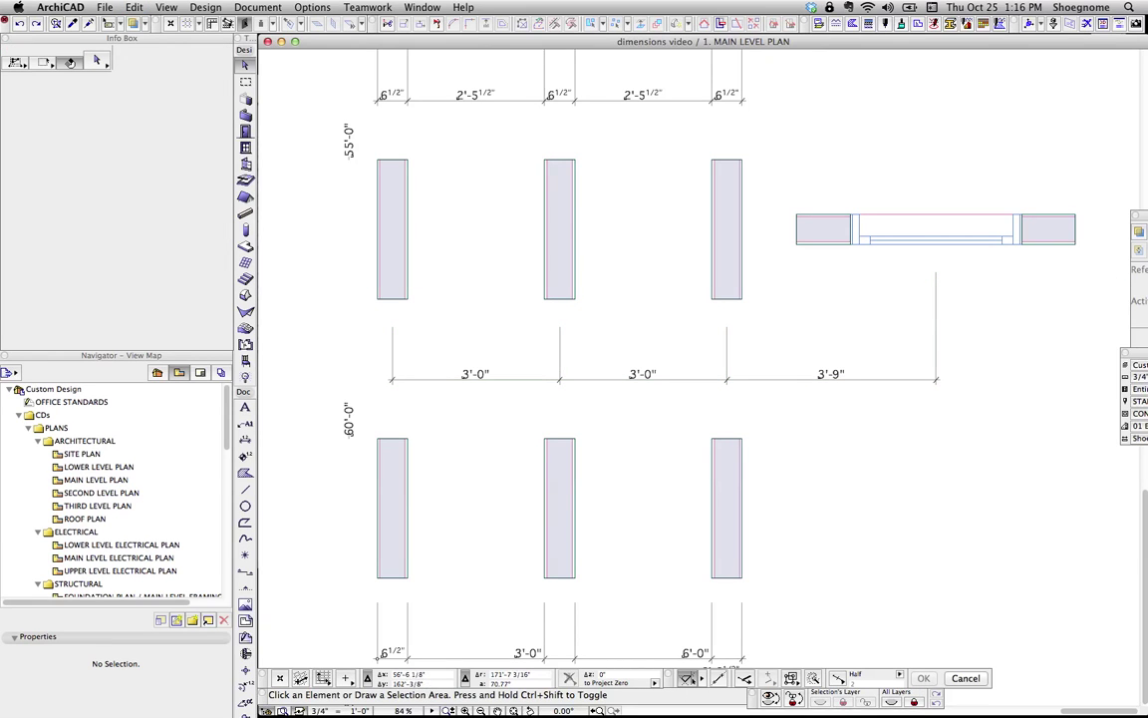
Move the casement window dimensioned by the 60'-0" chain to the left along its wall, and undo the move.
{"action": "left_click", "coordinate": [851, 244]}
{"action": "key", "text": "Escape"}
{"action": "left_click", "coordinate": [859, 243]}
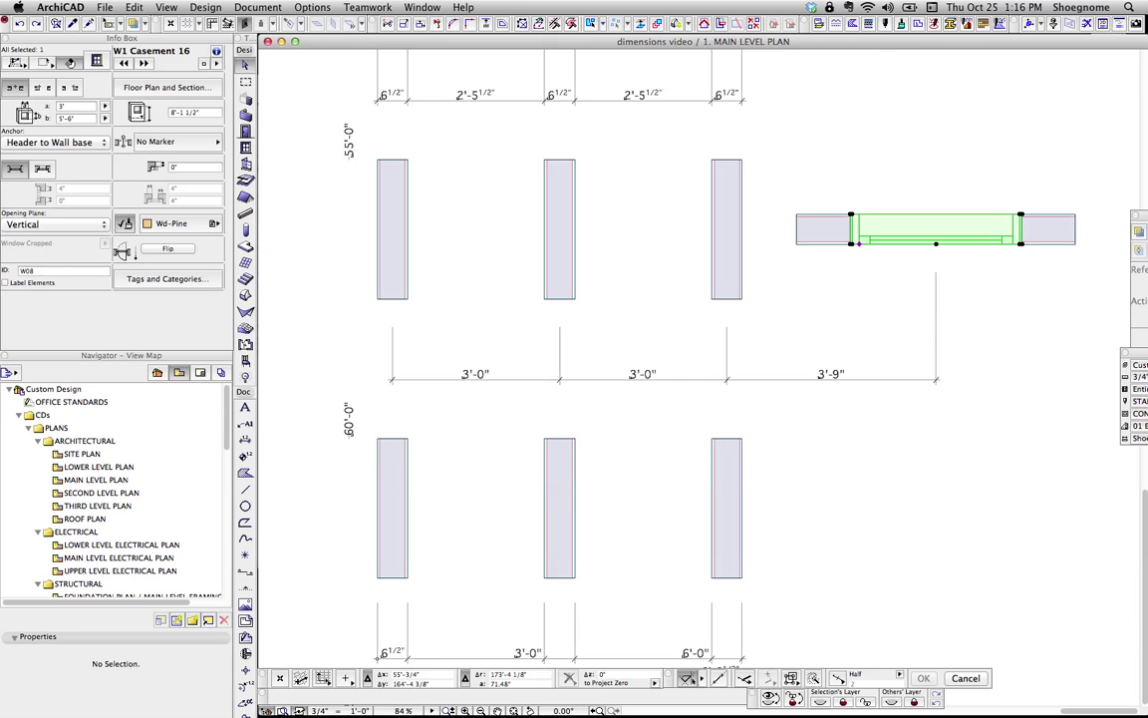
{"action": "key", "text": "super+d"}
{"action": "left_click", "coordinate": [852, 244]}
{"action": "left_click", "coordinate": [817, 244]}
{"action": "key", "text": "super+z"}
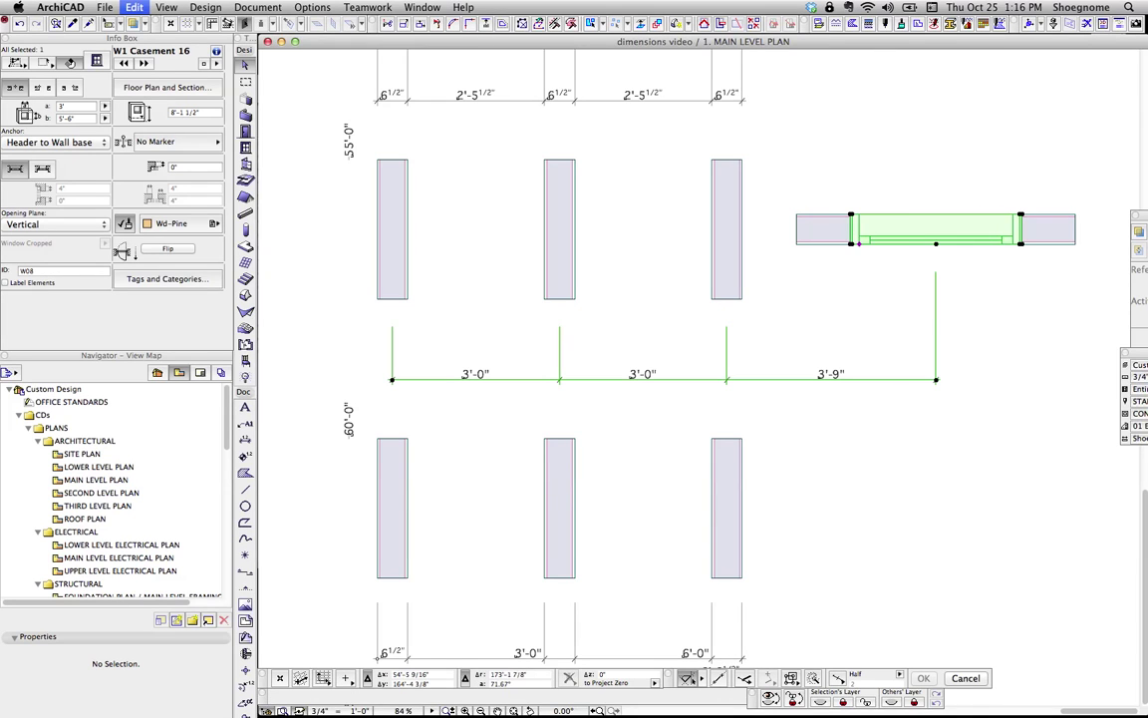
Switch the cumulative dimension chain at 65'-0" to the linear method and back to cumulative.
{"action": "middle_click_drag", "start_coordinate": [724, 523], "coordinate": [747, 372]}
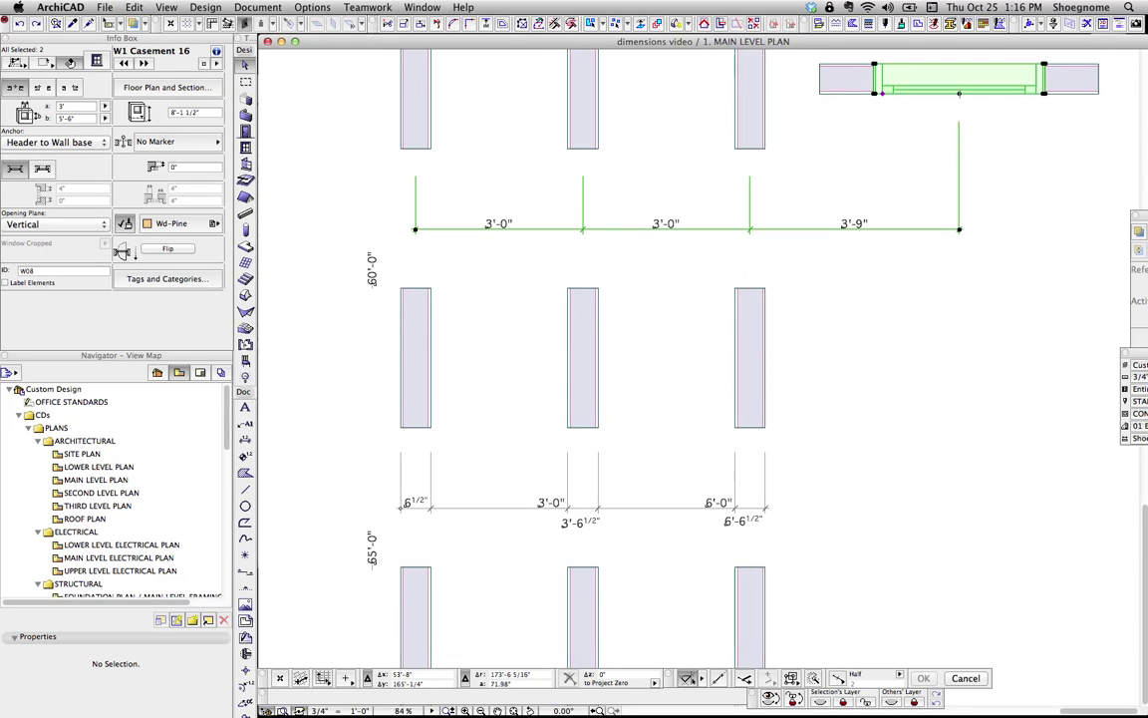
{"action": "scroll", "coordinate": [698, 369], "scroll_direction": "down", "scroll_amount": 3}
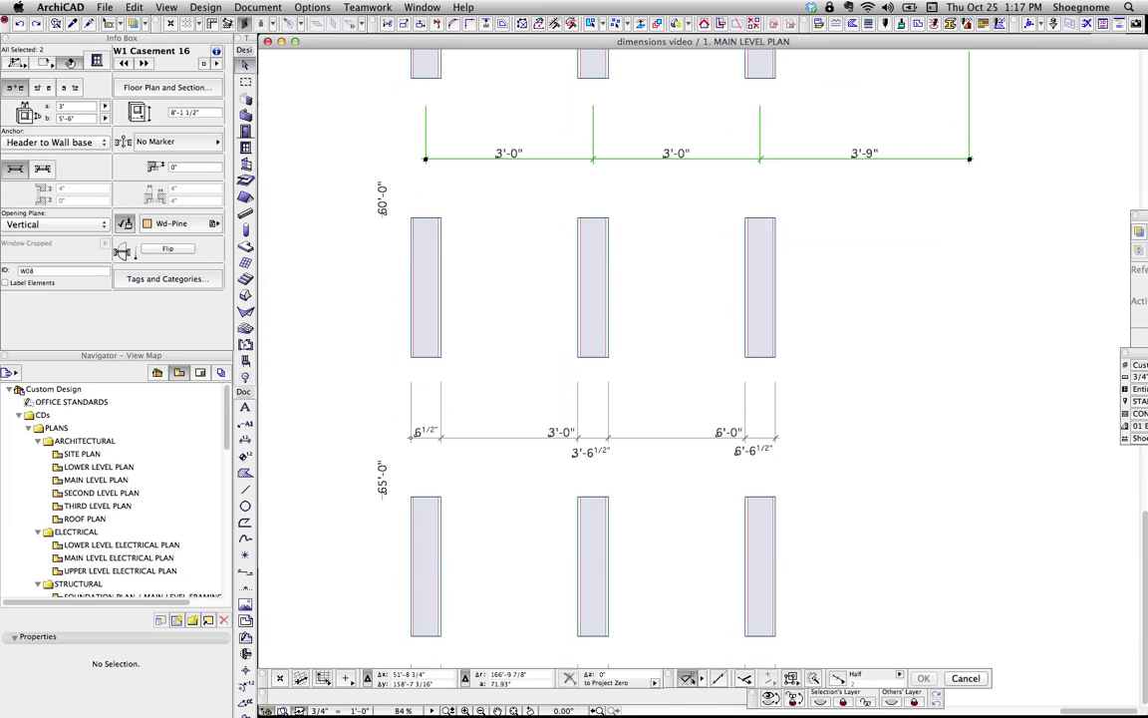
{"action": "left_click", "coordinate": [634, 437]}
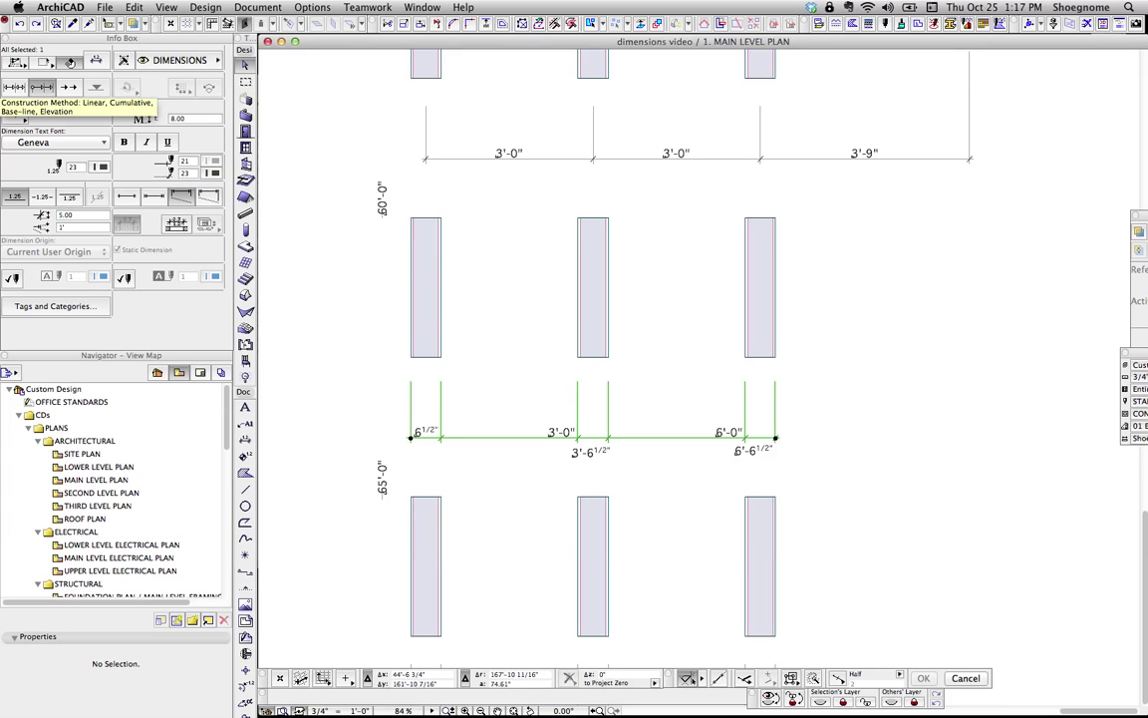
{"action": "left_click", "coordinate": [13, 87]}
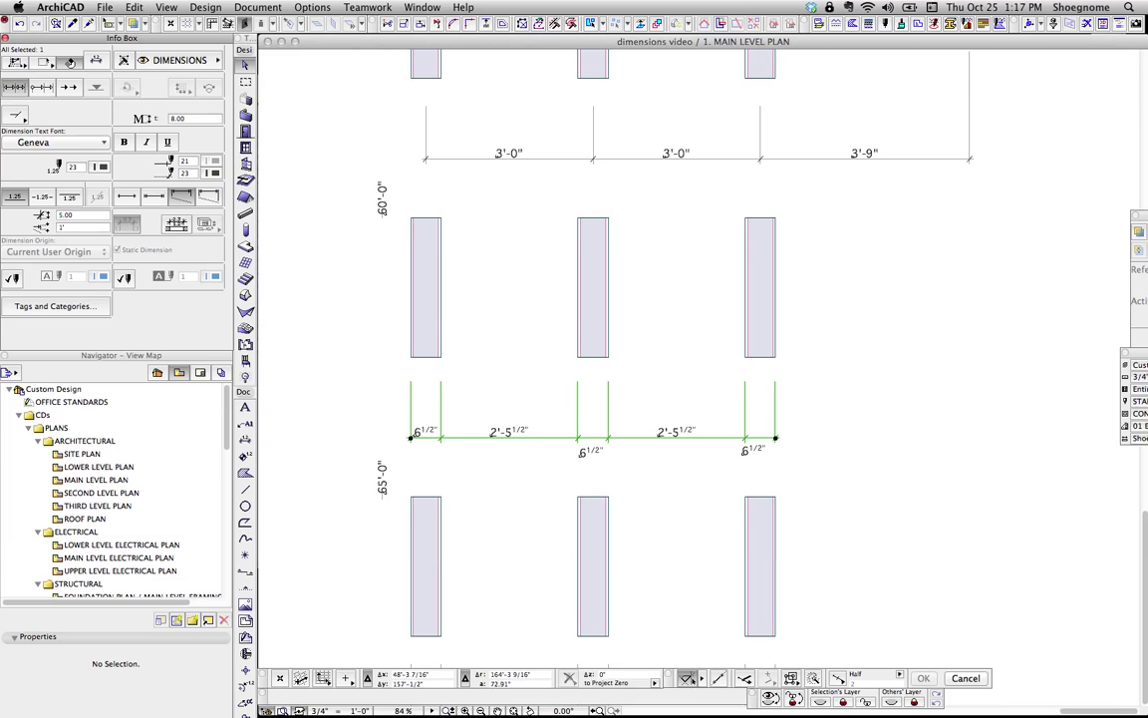
{"action": "left_click", "coordinate": [41, 87]}
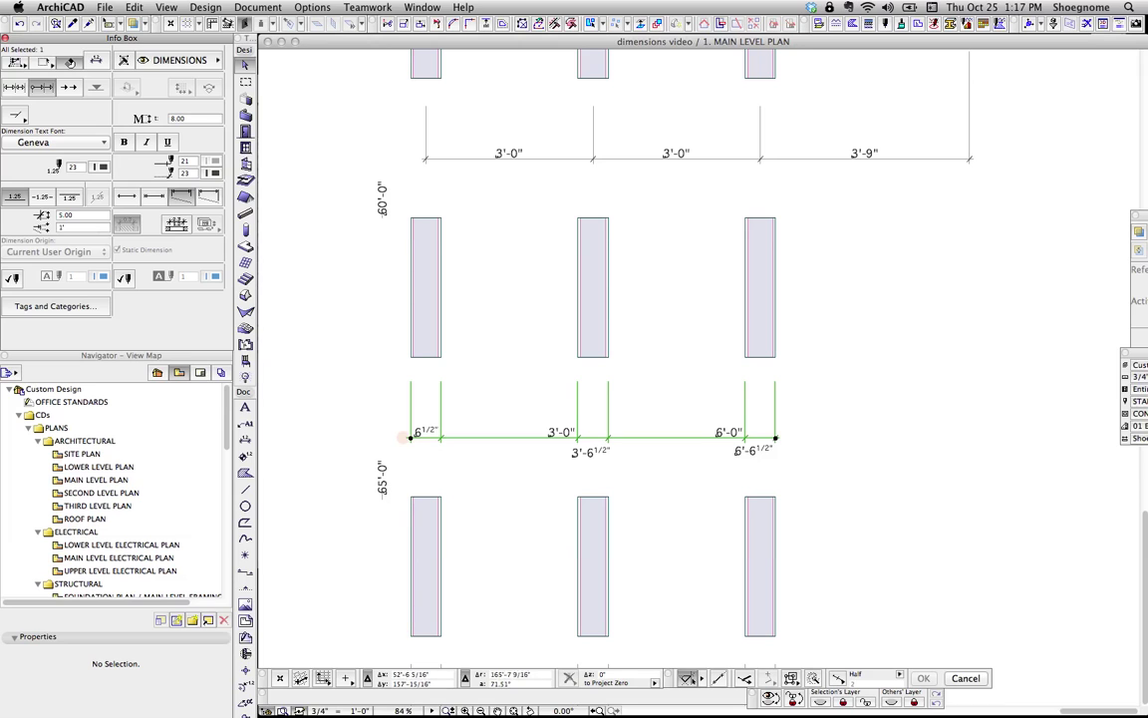
Move the vertical base-line dimension chain ending at 65'-0" to the left of the walls, and undo the move.
{"action": "middle_click_drag", "start_coordinate": [403, 438], "coordinate": [451, 391]}
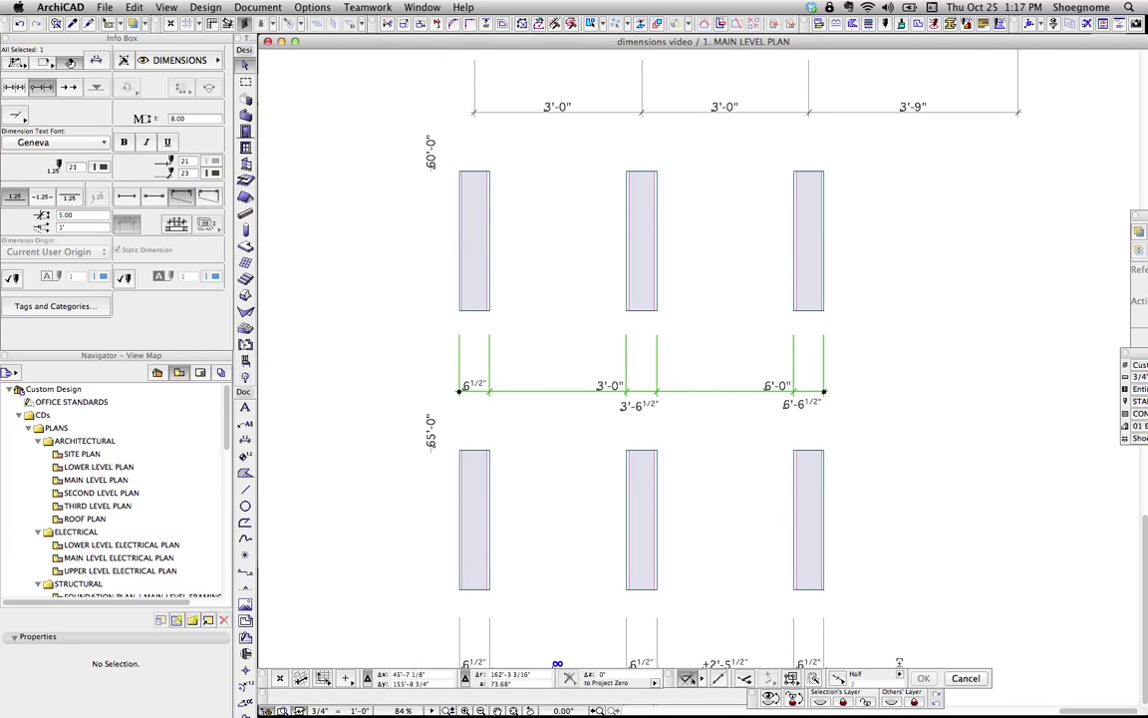
{"action": "scroll", "coordinate": [900, 663], "scroll_direction": "down", "scroll_amount": 5}
{"action": "scroll", "coordinate": [900, 663], "scroll_direction": "left", "scroll_amount": 1}
{"action": "left_click", "coordinate": [913, 403]}
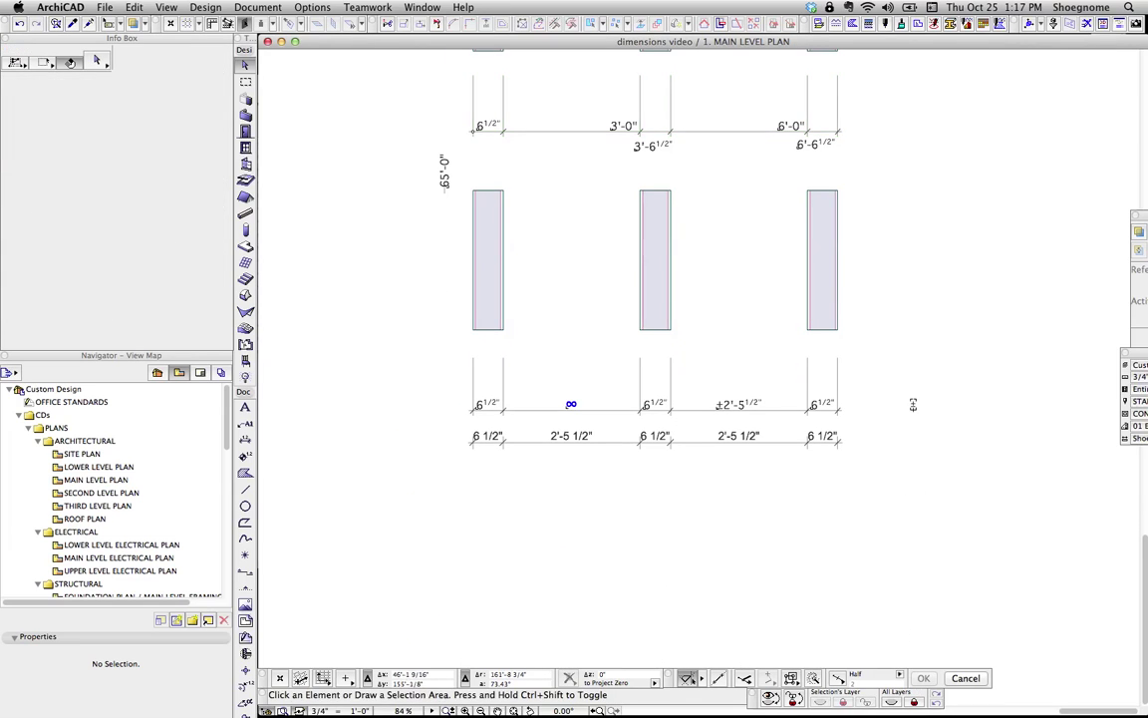
{"action": "left_click", "coordinate": [446, 188]}
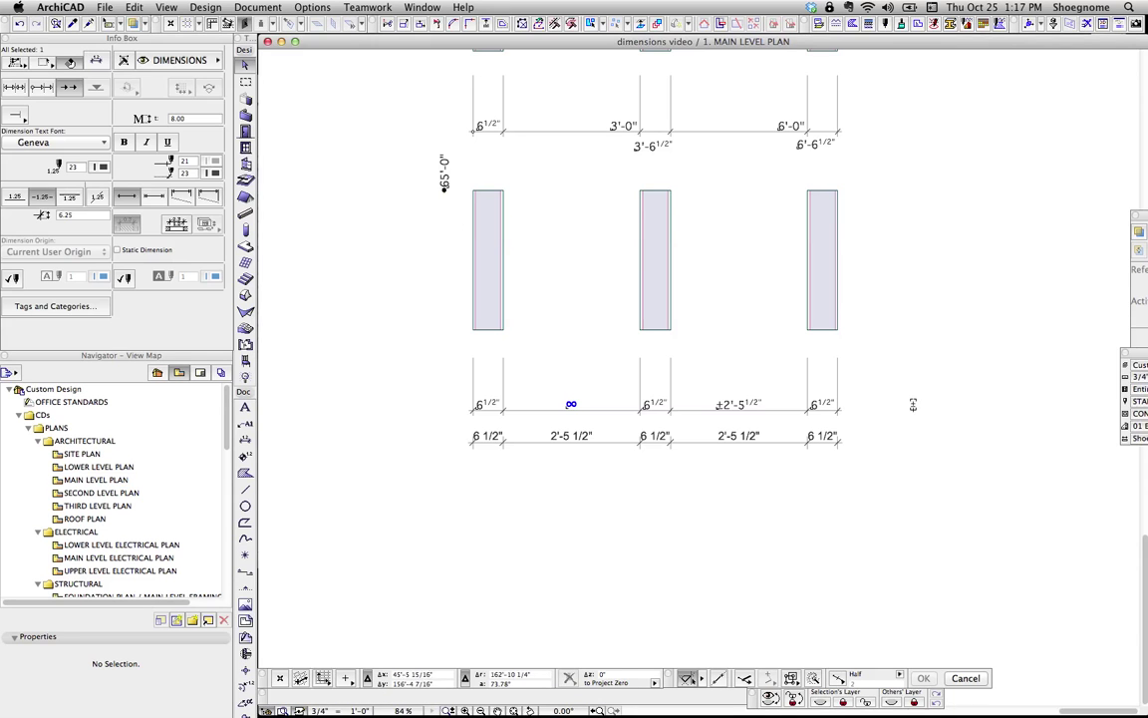
{"action": "scroll", "coordinate": [445, 191], "scroll_direction": "down", "scroll_amount": 3}
{"action": "middle_click_drag", "start_coordinate": [444, 192], "coordinate": [450, 427]}
{"action": "left_click", "coordinate": [452, 288]}
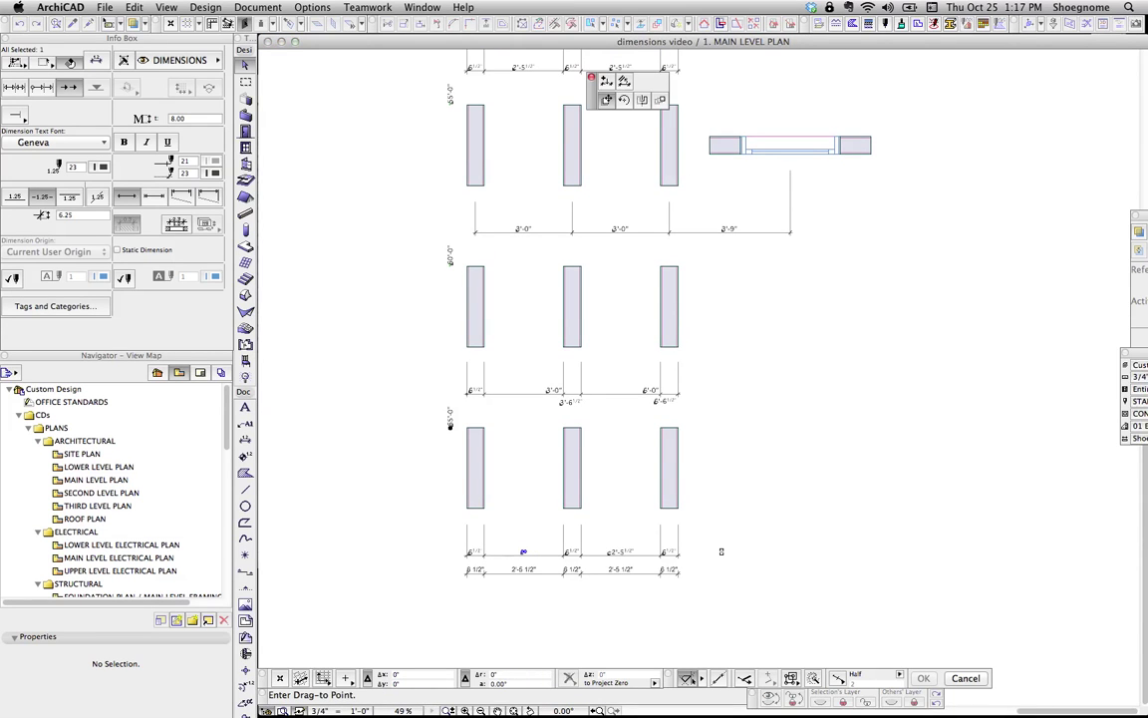
{"action": "left_click", "coordinate": [359, 295]}
{"action": "key", "text": "super+z"}
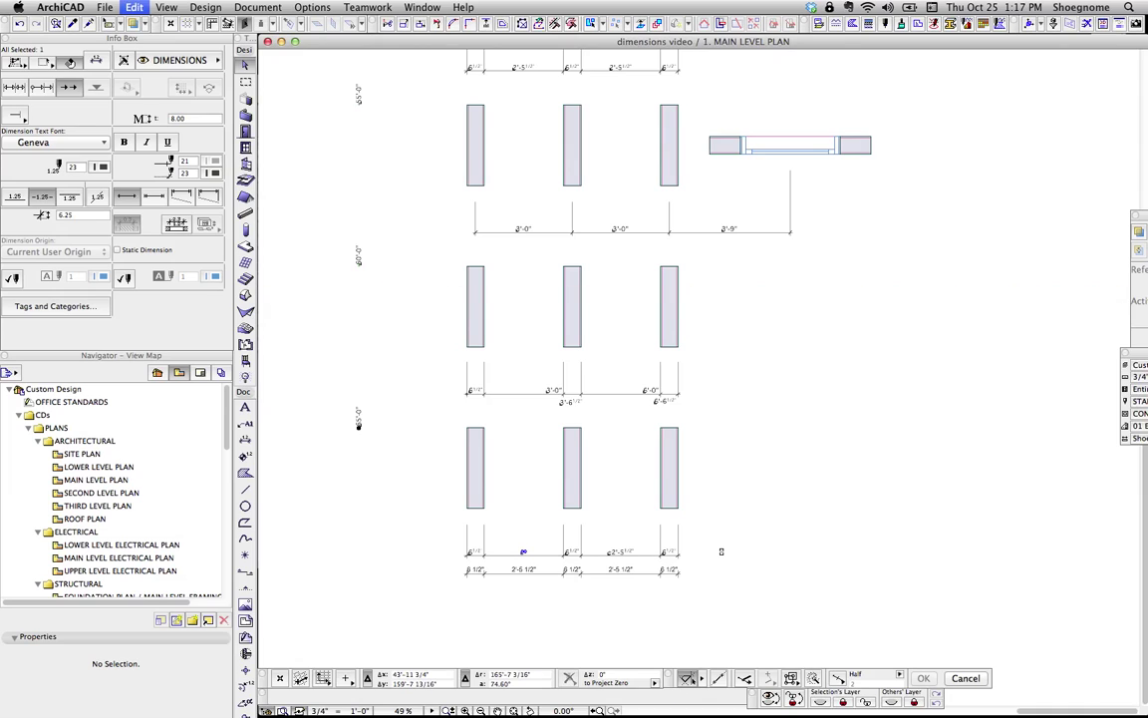
Switch the vertical chain ending at 65'-0" to the linear method and back to base-line.
{"action": "left_click", "coordinate": [41, 88]}
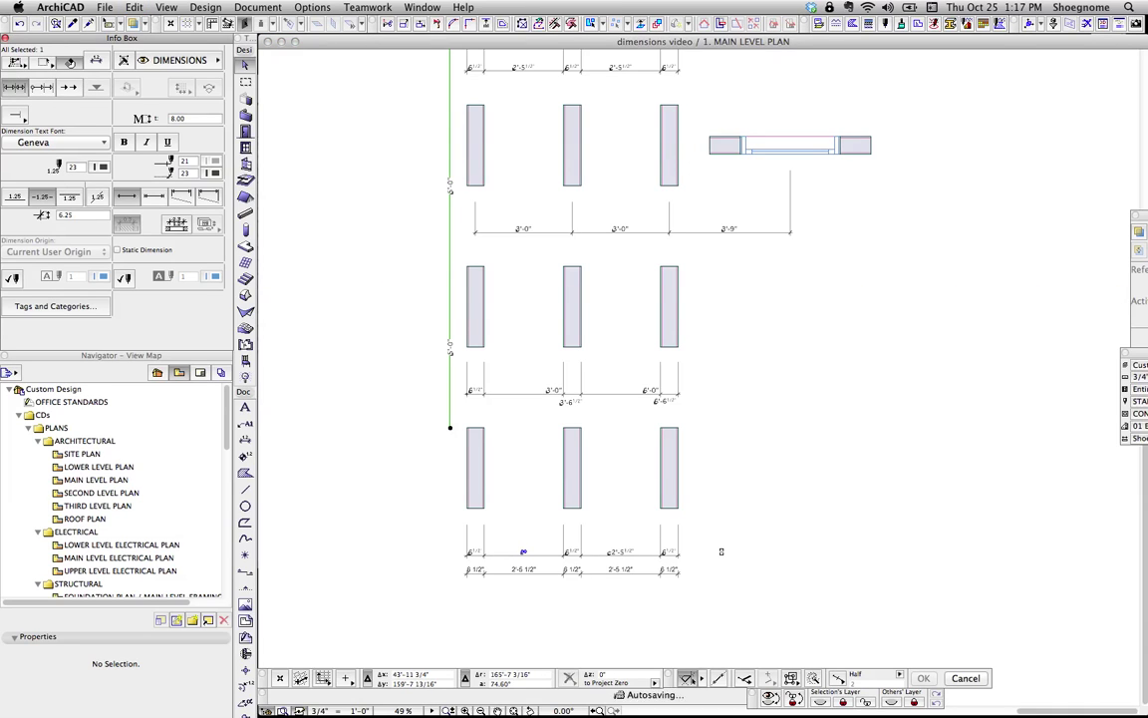
{"action": "left_click", "coordinate": [69, 88]}
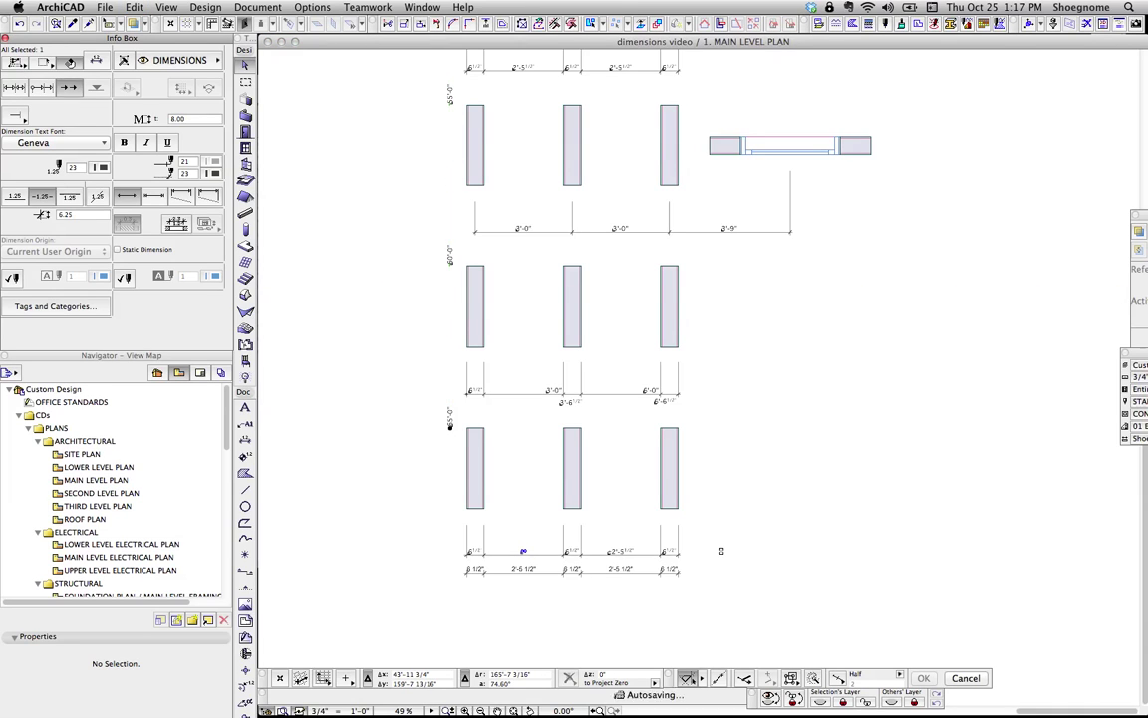
Select the custom ∞ dimension text in the chain below the last row of walls.
{"action": "scroll", "coordinate": [588, 480], "scroll_direction": "up", "scroll_amount": 5}
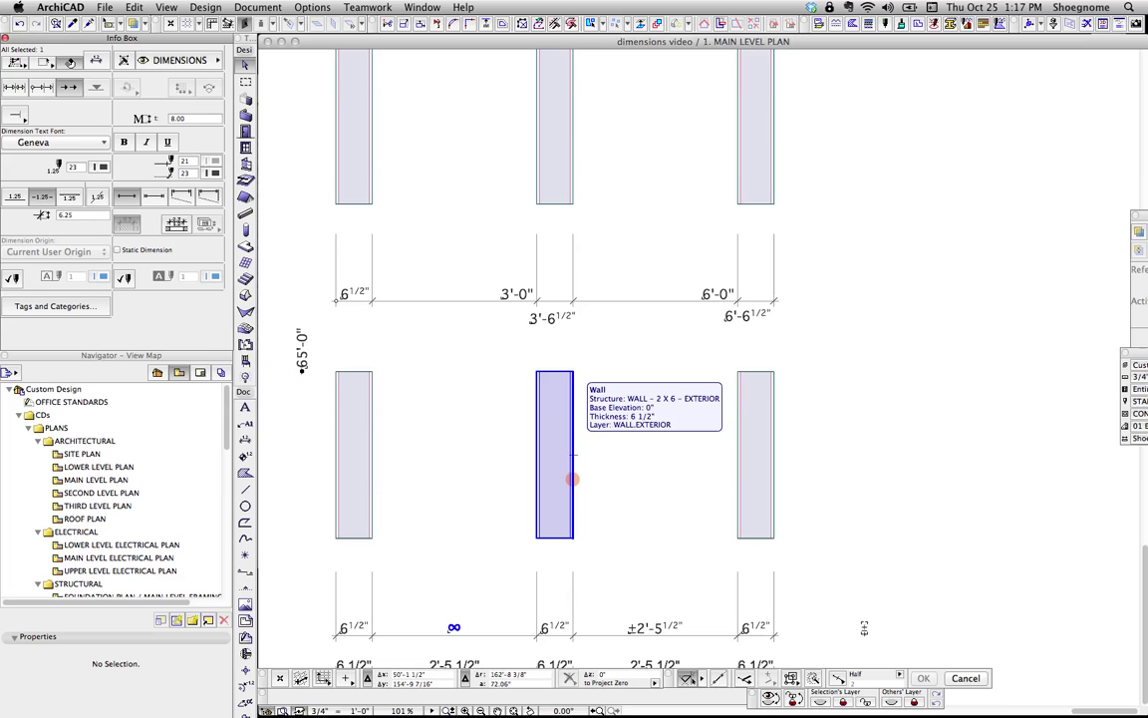
{"action": "scroll", "coordinate": [573, 479], "scroll_direction": "down", "scroll_amount": 3}
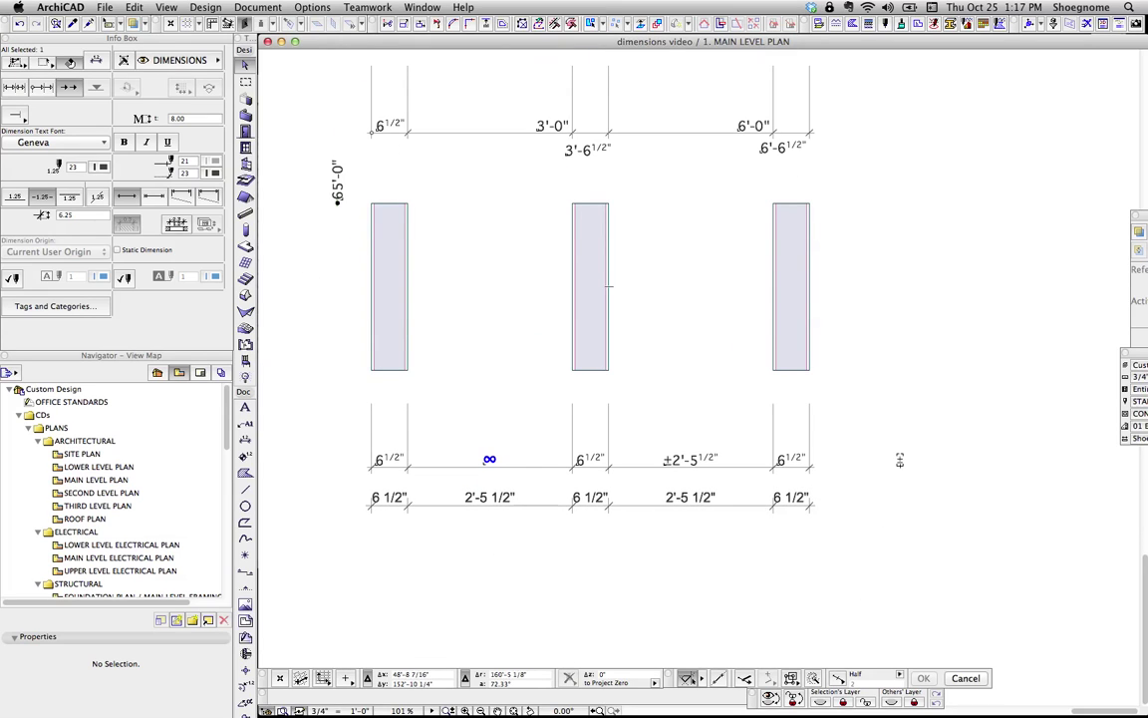
{"action": "left_click", "coordinate": [490, 458]}
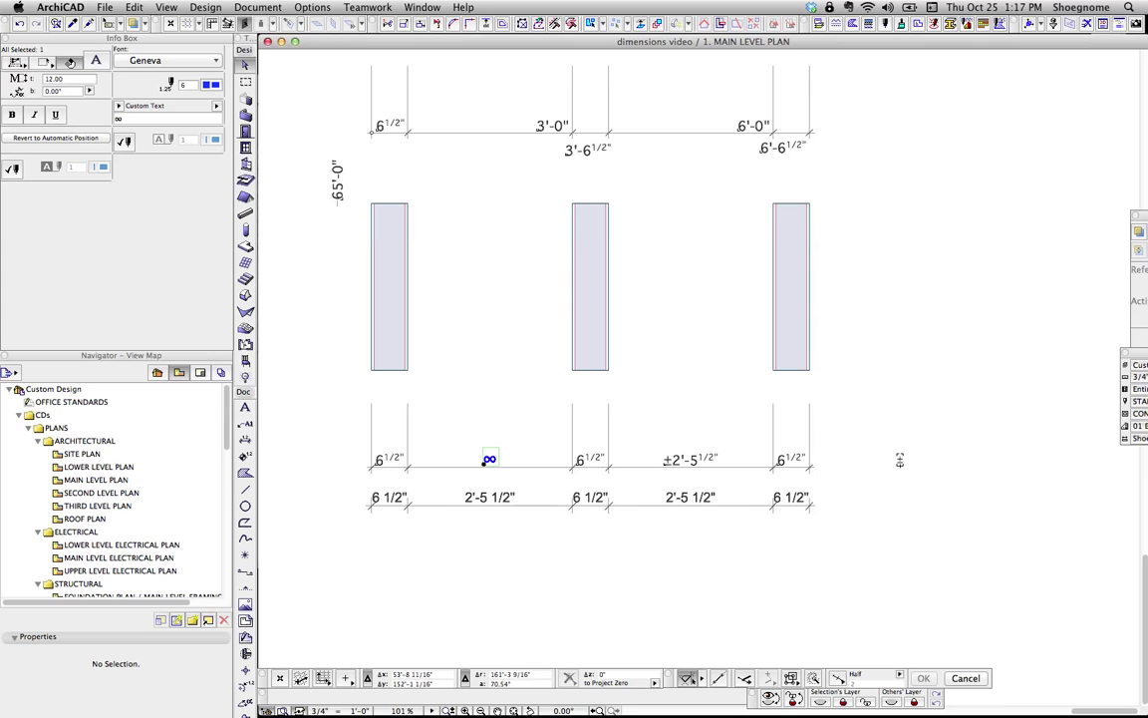
Insert the empty set math symbol ∅ after the ± in the standalone text beside the last chain.
{"action": "double_click", "coordinate": [900, 460]}
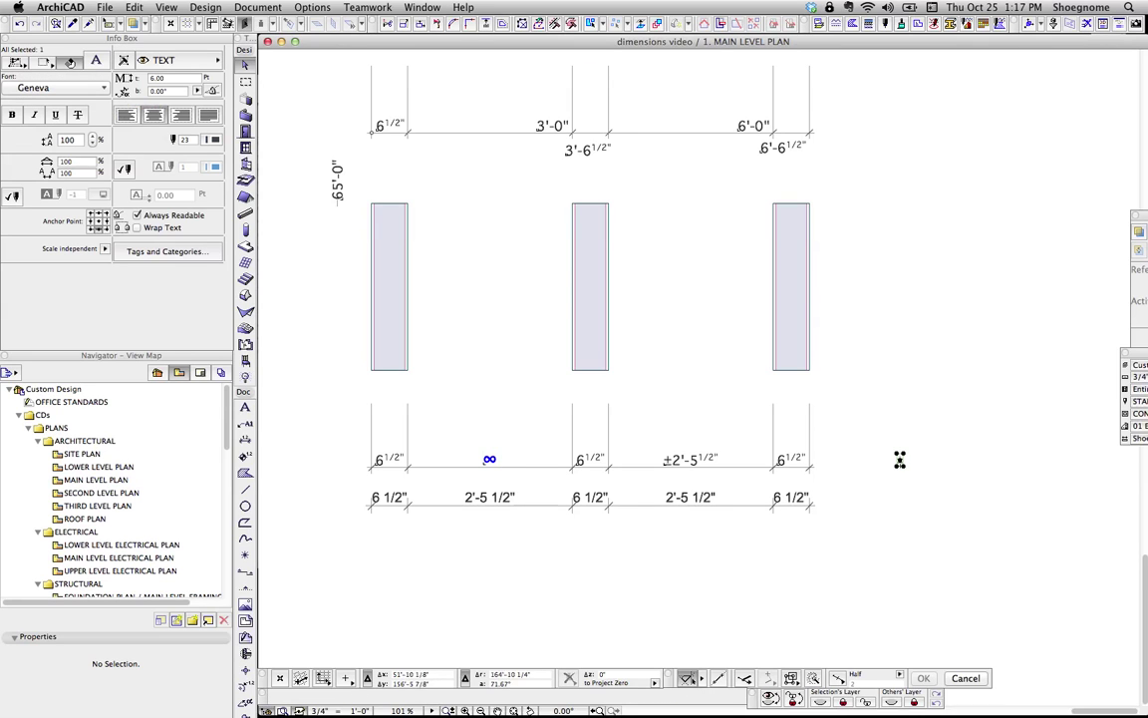
{"action": "scroll", "coordinate": [899, 460], "scroll_direction": "up", "scroll_amount": 5}
{"action": "double_click", "coordinate": [909, 459]}
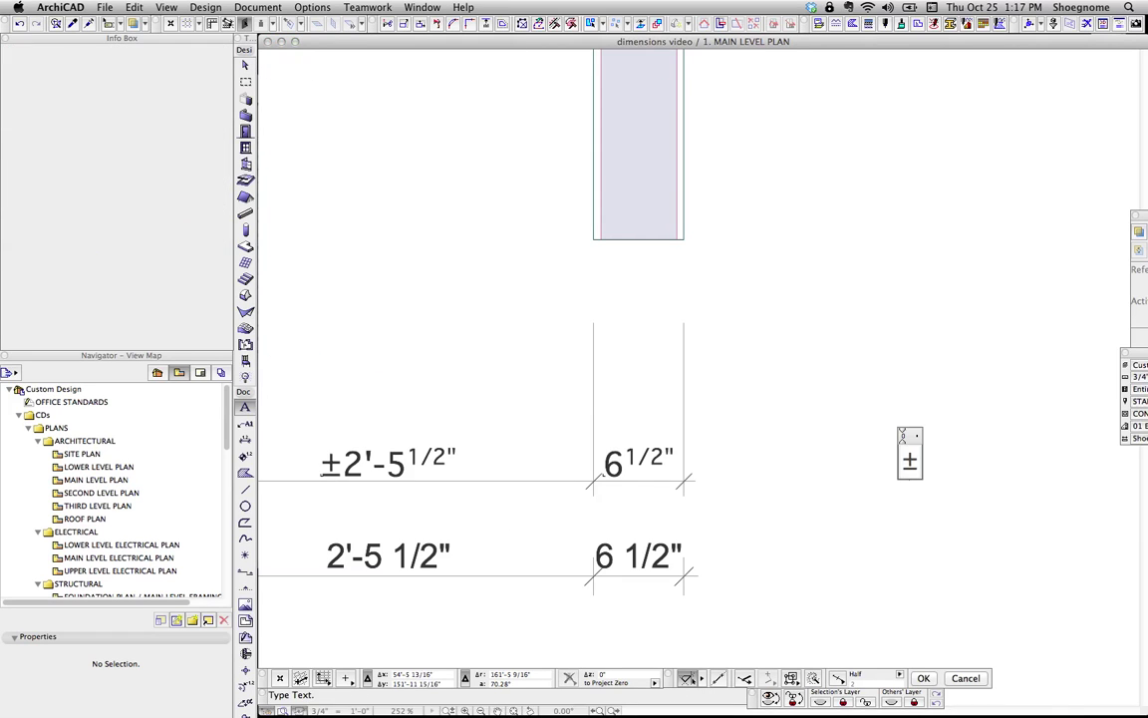
{"action": "left_click", "coordinate": [928, 394]}
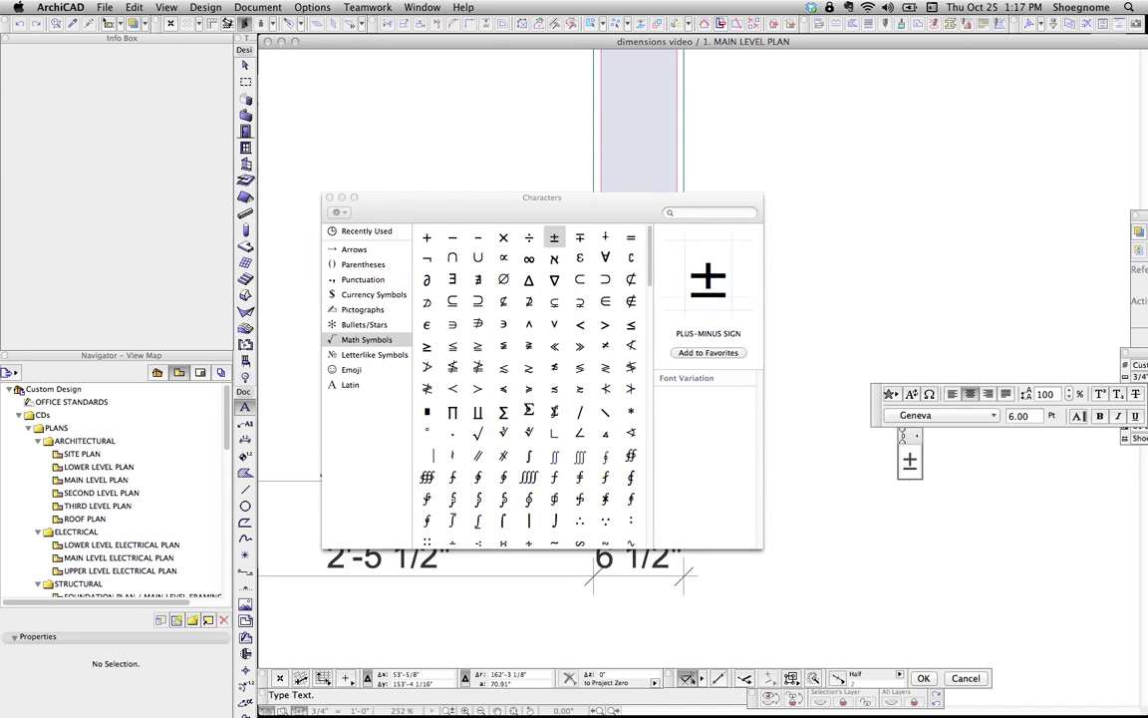
{"action": "left_click_drag", "start_coordinate": [598, 197], "coordinate": [806, 92]}
{"action": "double_click", "coordinate": [711, 174]}
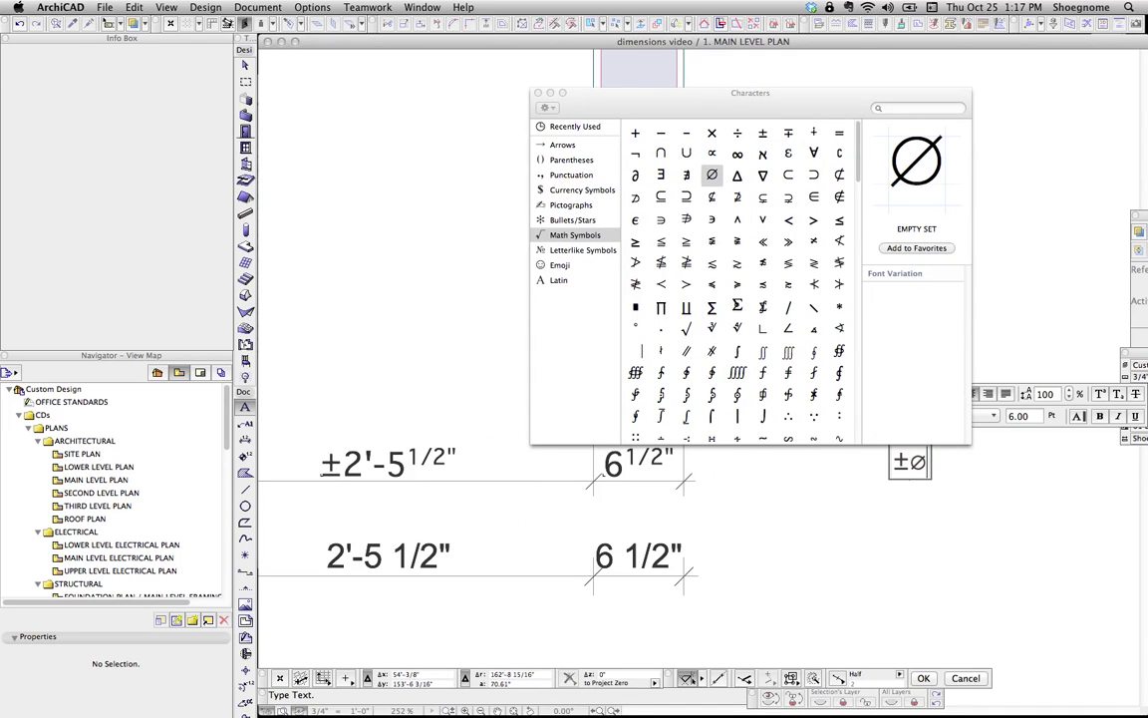
{"action": "left_click_drag", "start_coordinate": [911, 462], "coordinate": [927, 462]}
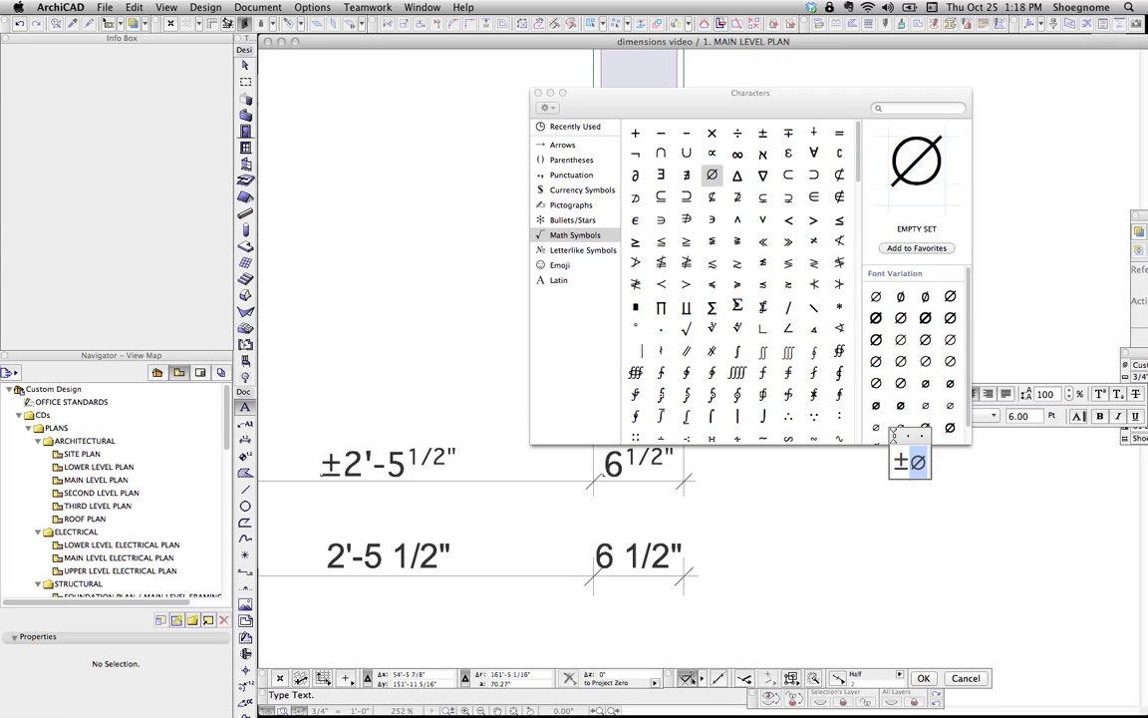
{"action": "left_click", "coordinate": [439, 438]}
Try to paste the copied ∅ symbol after the measured value in the ±2'-5 1/2" custom dimension text, and remove it.
{"action": "scroll", "coordinate": [503, 492], "scroll_direction": "down", "scroll_amount": 1}
{"action": "left_click", "coordinate": [353, 477]}
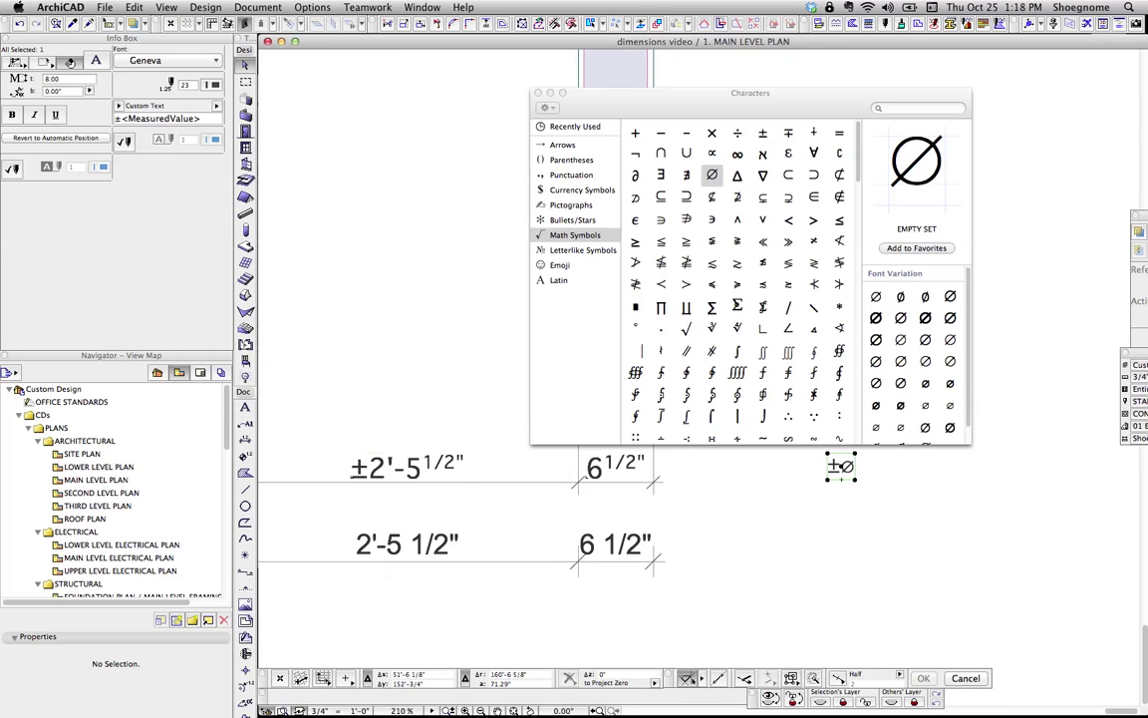
{"action": "left_click", "coordinate": [121, 118]}
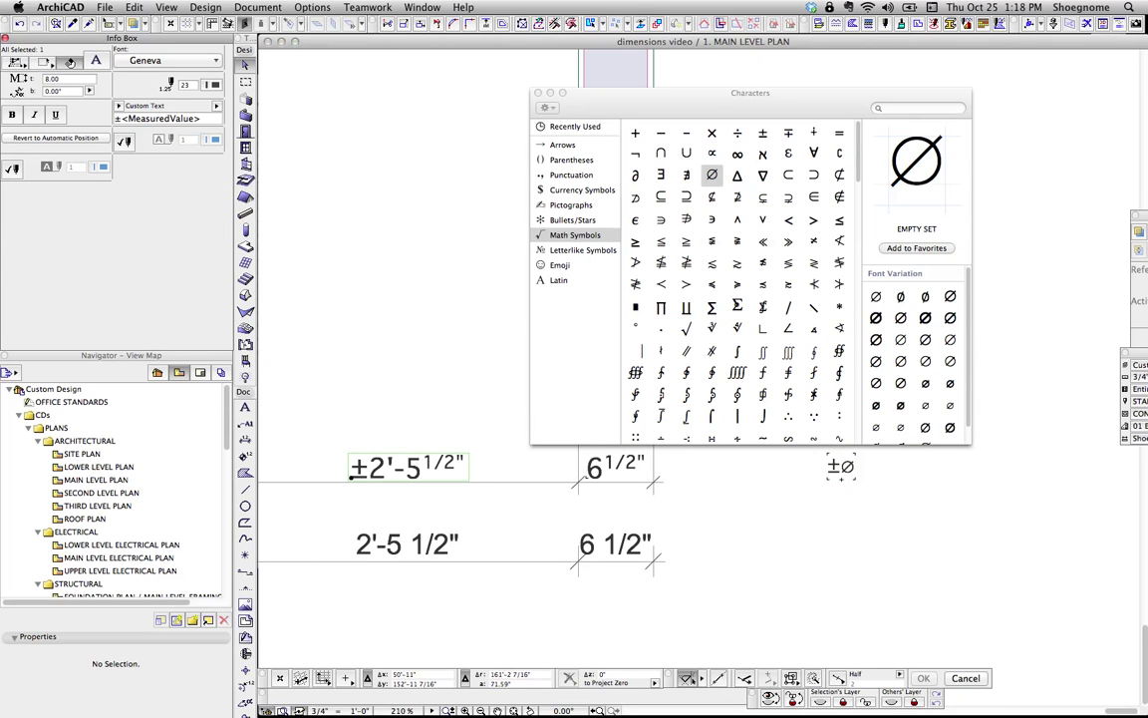
{"action": "left_click", "coordinate": [204, 118]}
{"action": "key", "text": "super+v"}
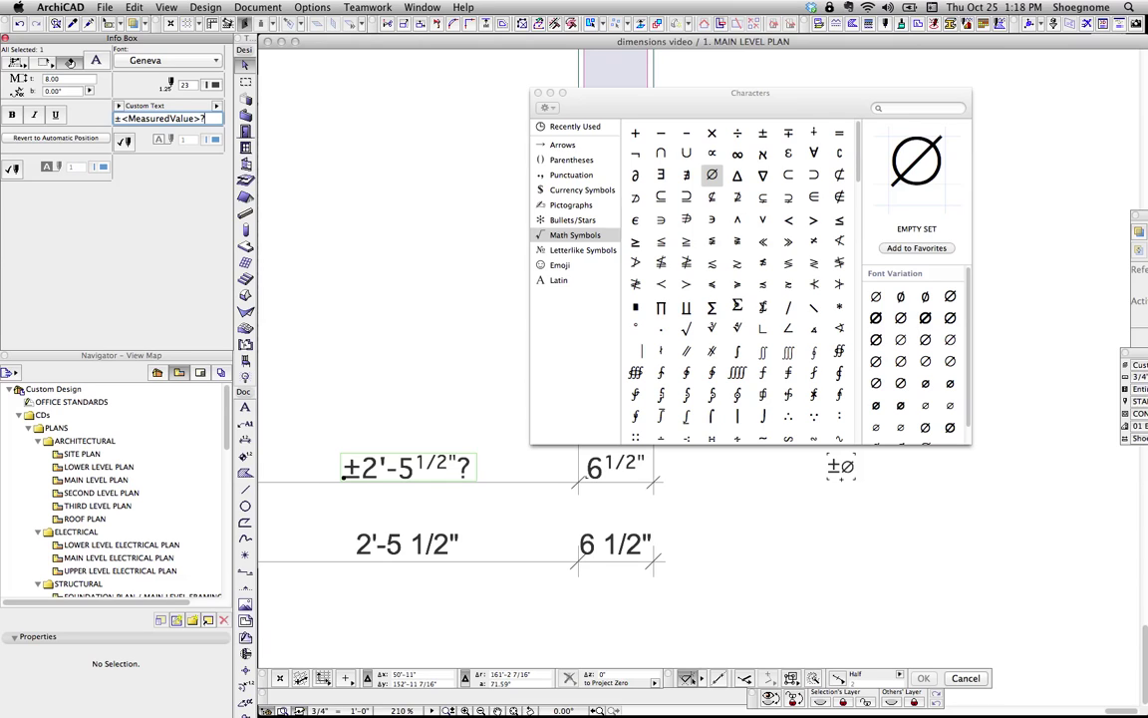
{"action": "key", "text": "BackSpace"}
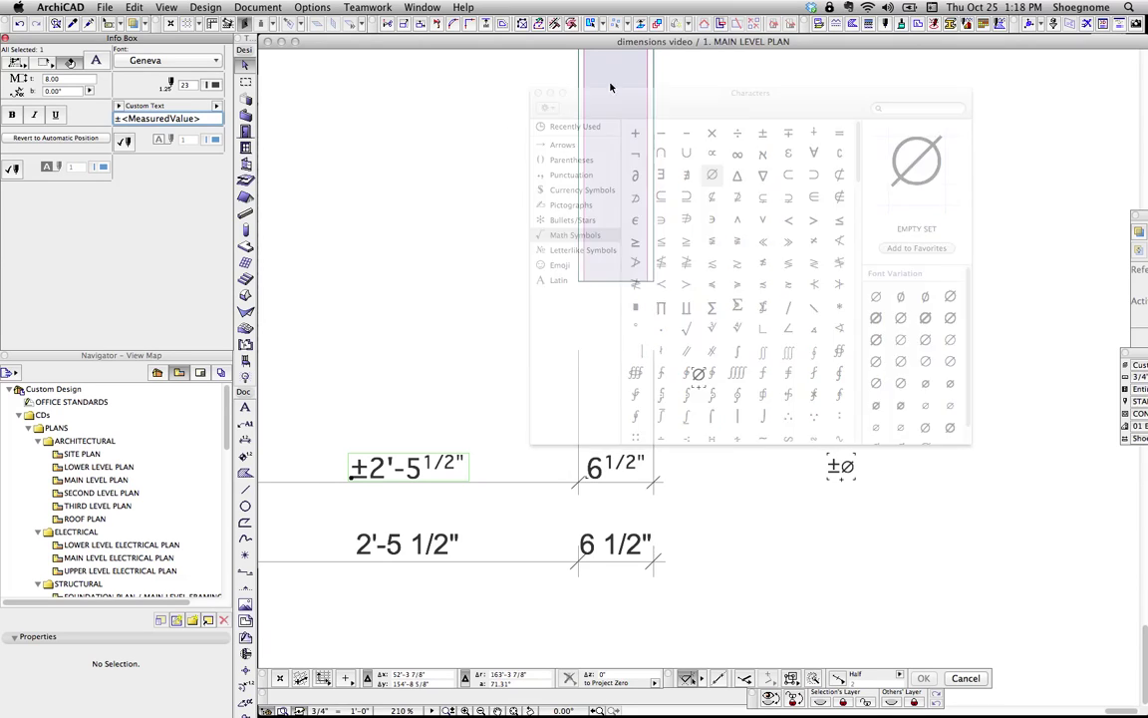
Open the Keyboard Viewer and examine which special characters the modifier combinations offer.
{"action": "left_click", "coordinate": [931, 7]}
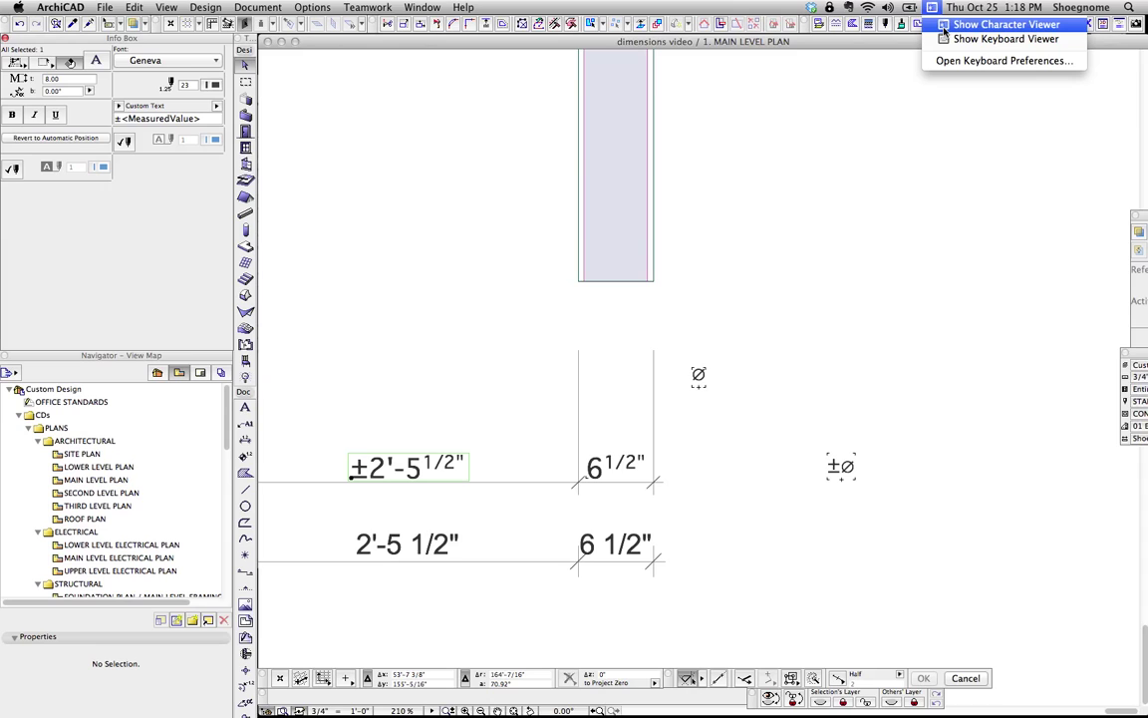
{"action": "left_click", "coordinate": [995, 39]}
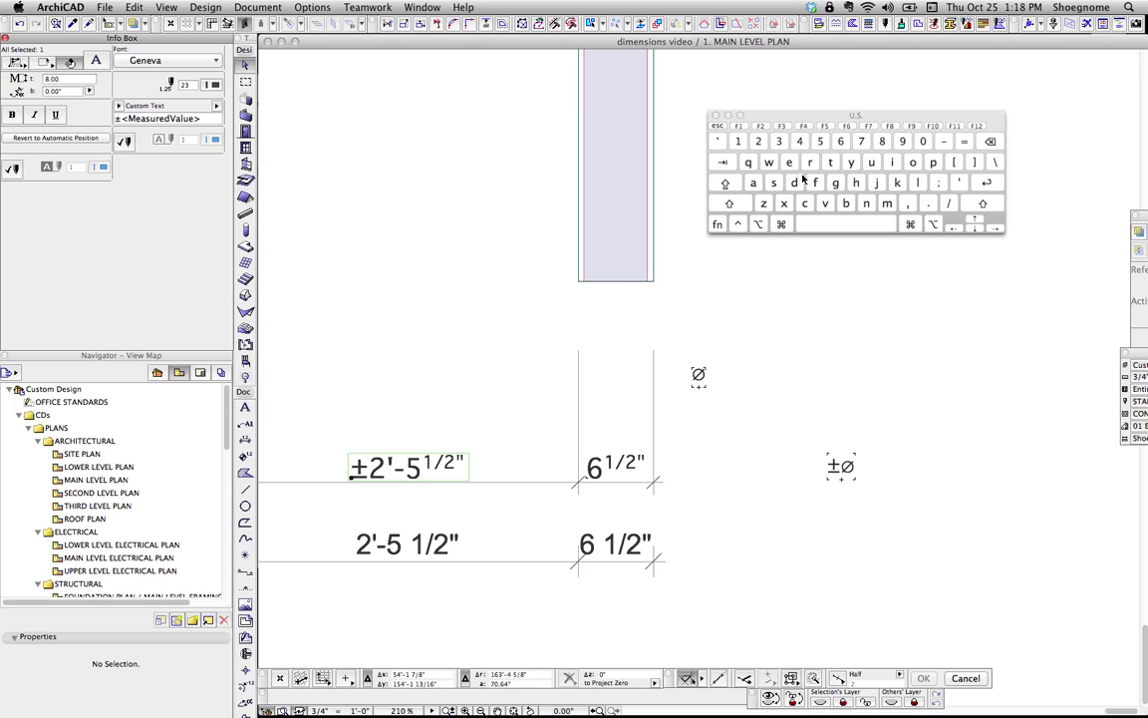
{"action": "key", "text": "alt"}
{"action": "key", "text": "ctrl"}
{"action": "key", "text": "super"}
{"action": "key", "text": "shift"}
{"action": "key", "text": "super"}
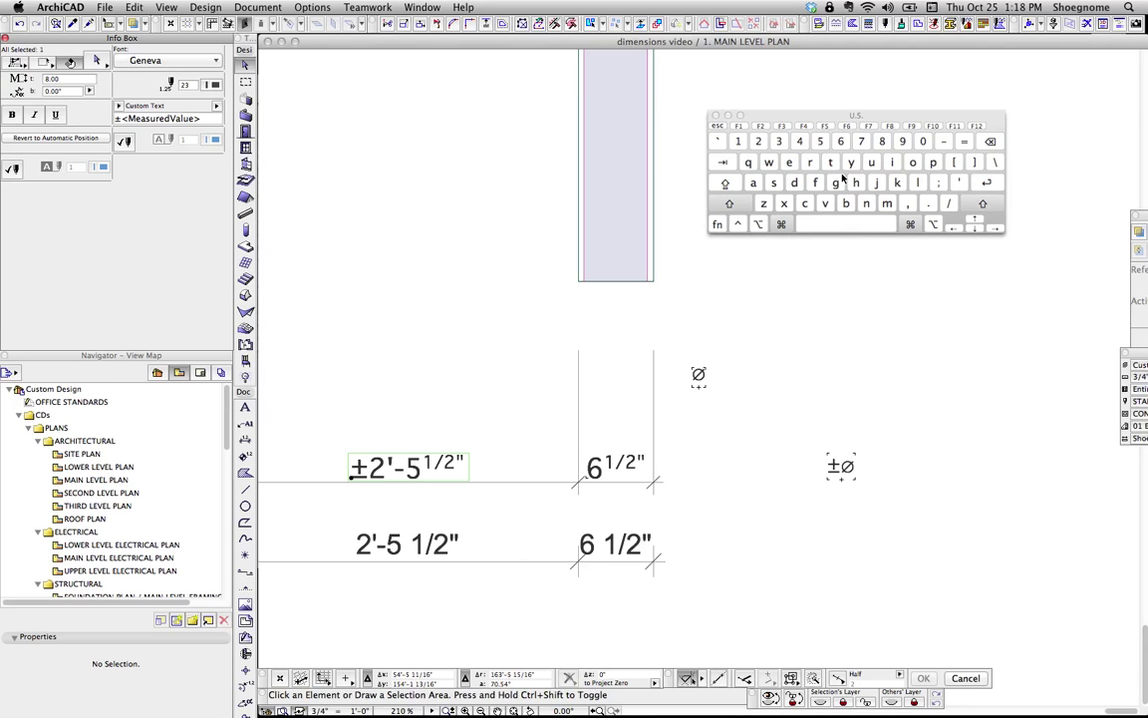
{"action": "key", "text": "shift"}
{"action": "key", "text": "alt"}
{"action": "key", "text": "alt"}
{"action": "key", "text": "shift"}
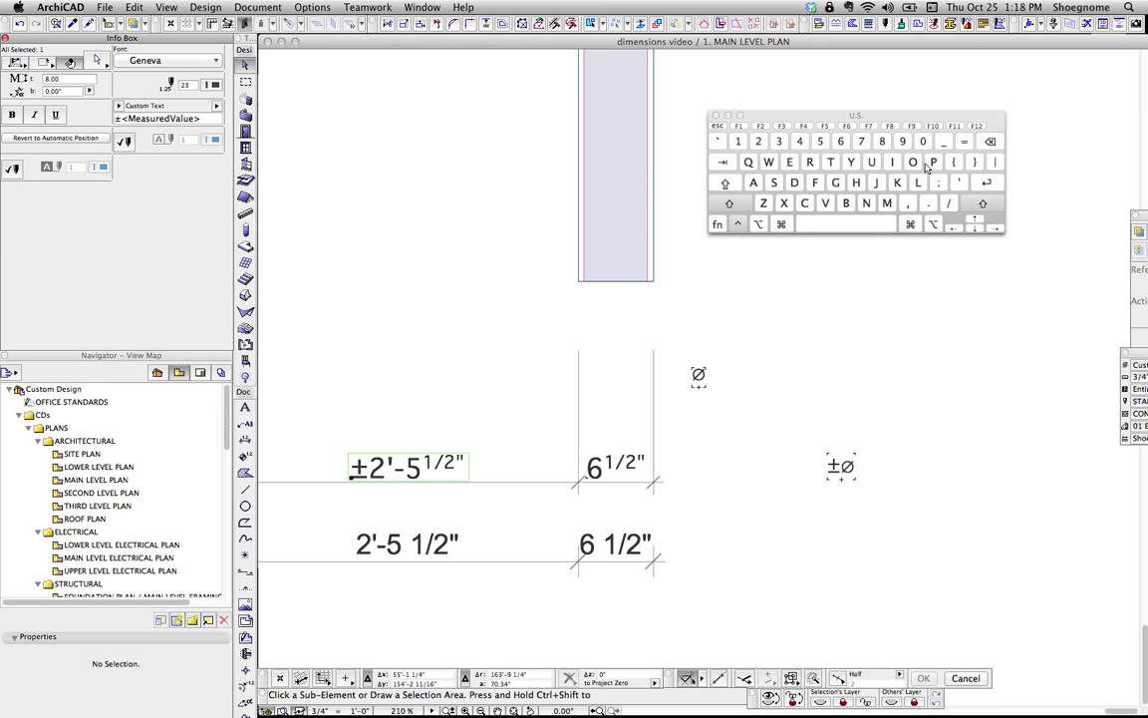
{"action": "key", "text": "shift"}
{"action": "key", "text": "alt"}
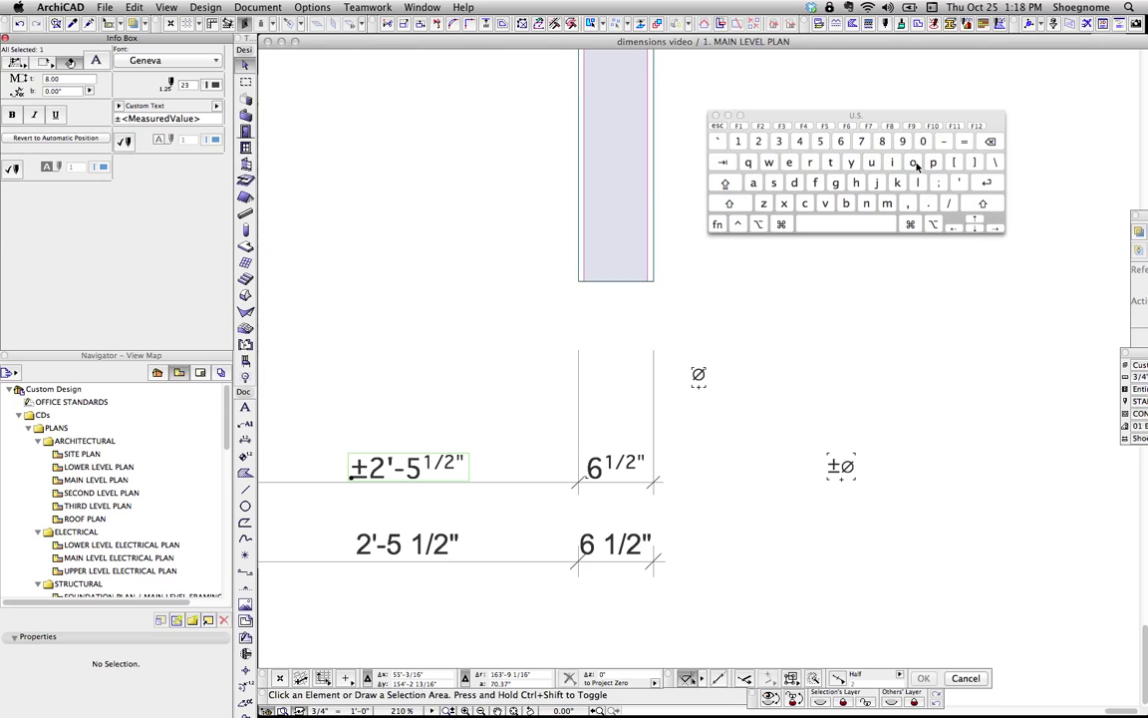
{"action": "key", "text": "alt"}
Append the ø symbol after <MeasuredValue> in the custom text of the ±2'-5 1/2" dimension.
{"action": "scroll", "coordinate": [628, 356], "scroll_direction": "down", "scroll_amount": 1}
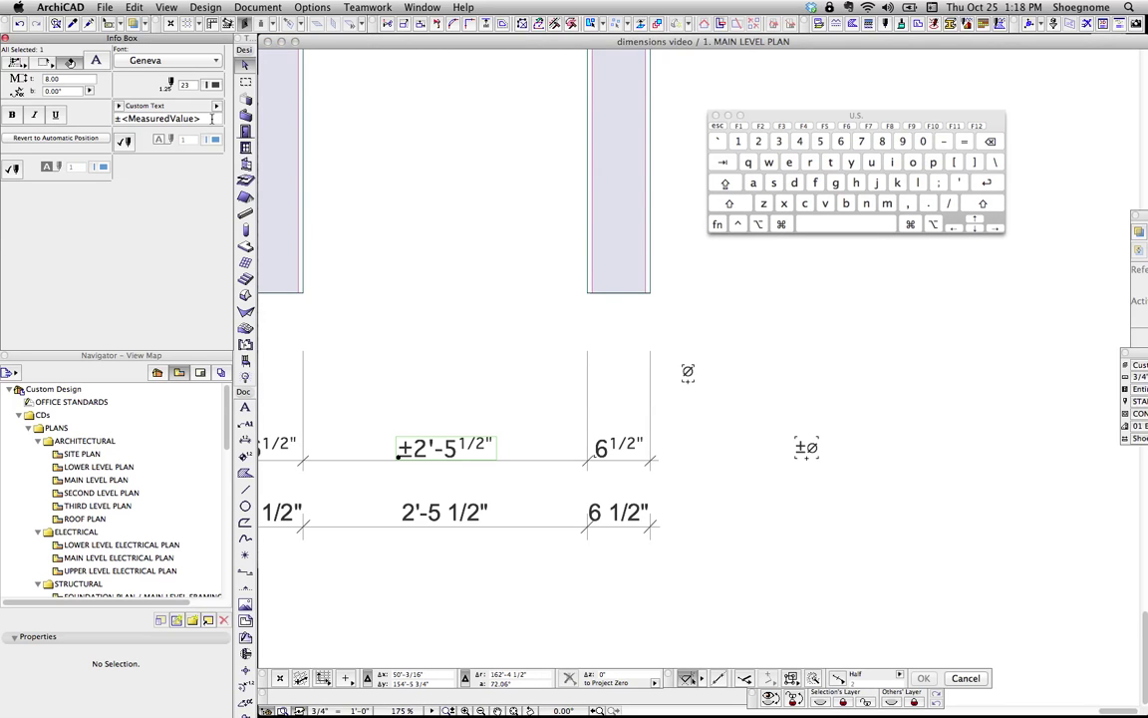
{"action": "left_click", "coordinate": [211, 118]}
{"action": "type", "text": "ø"}
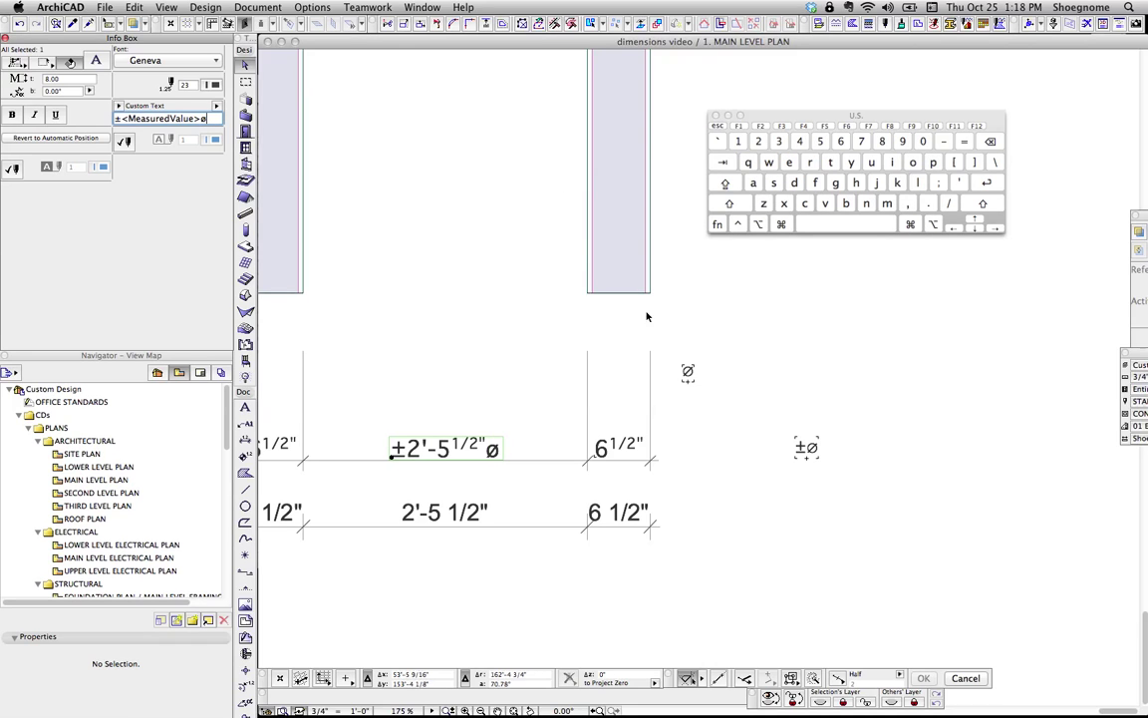
{"action": "scroll", "coordinate": [494, 369], "scroll_direction": "down", "scroll_amount": 2}
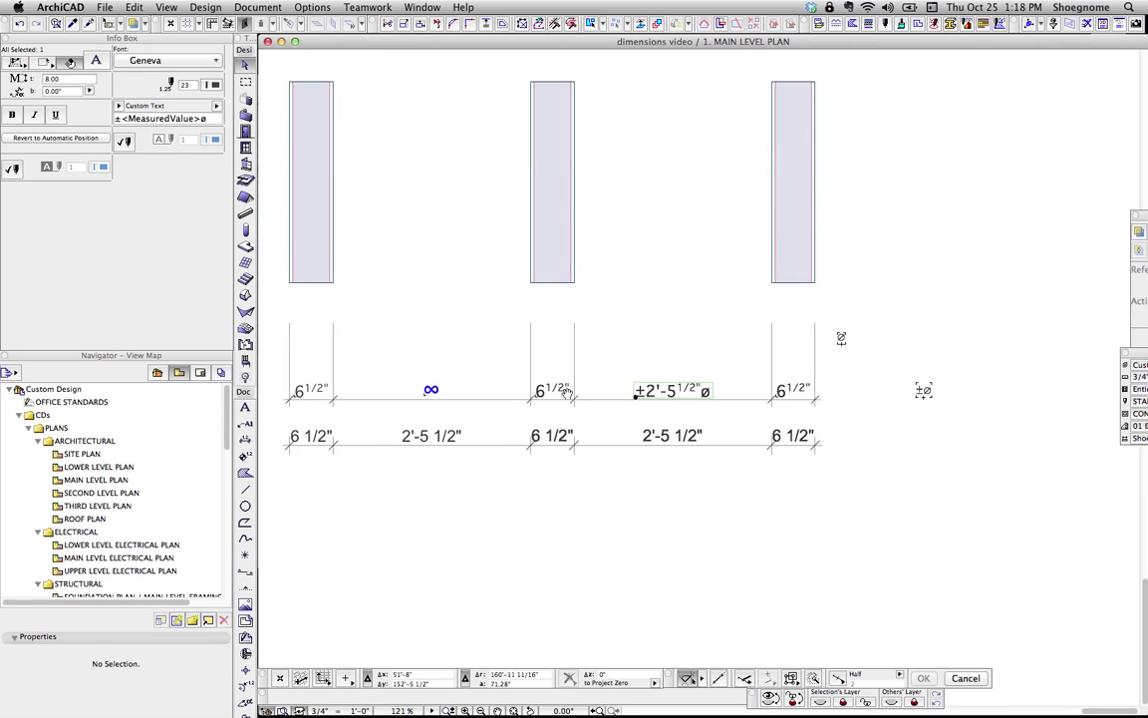
{"action": "scroll", "coordinate": [449, 390], "scroll_direction": "up", "scroll_amount": 1}
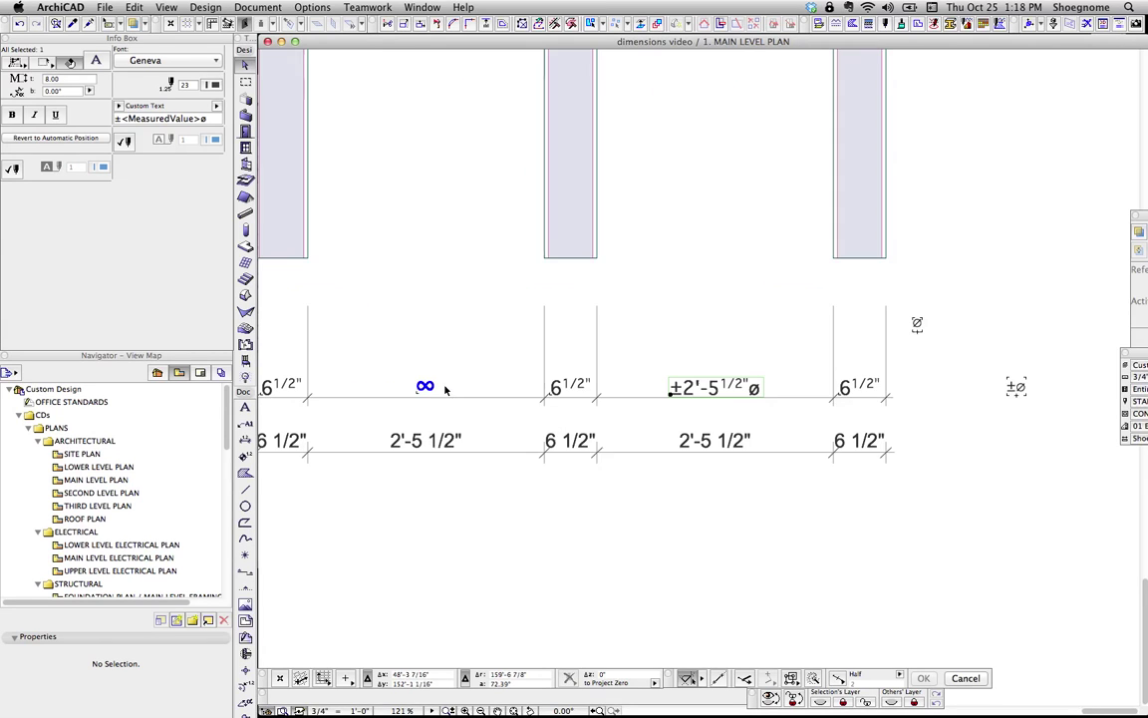
Look up the ± symbol in the Characters viewer from the standalone ±∅ text, and close the text unchanged.
{"action": "left_click", "coordinate": [1016, 390]}
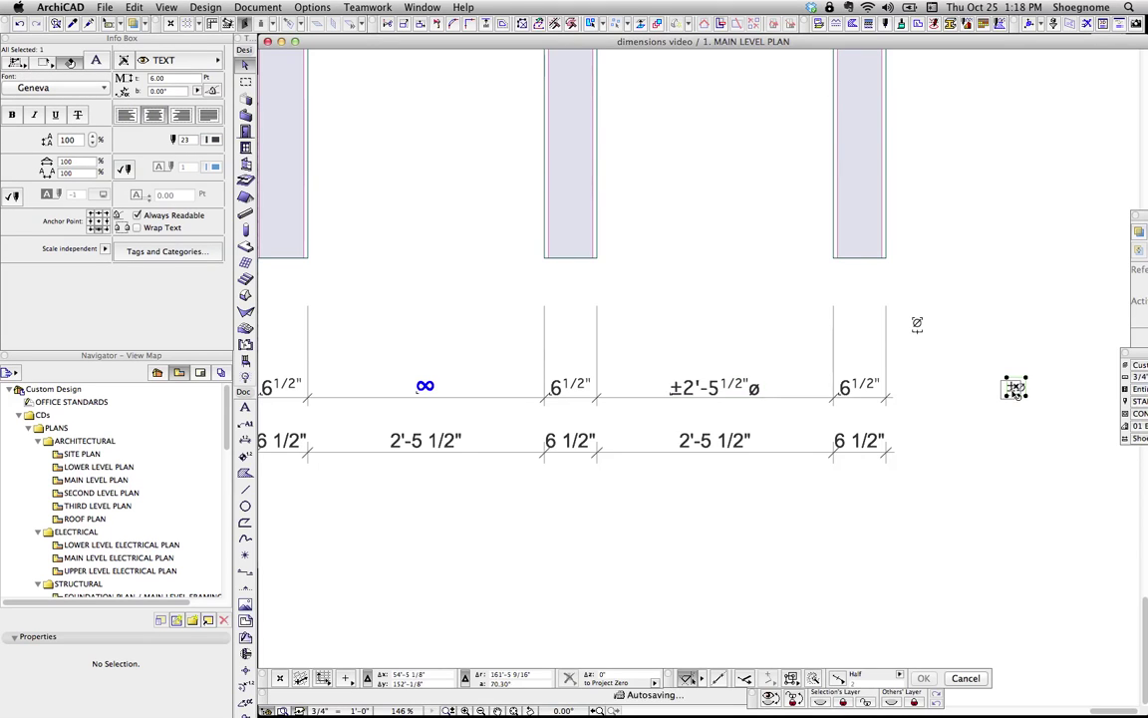
{"action": "double_click", "coordinate": [1016, 389]}
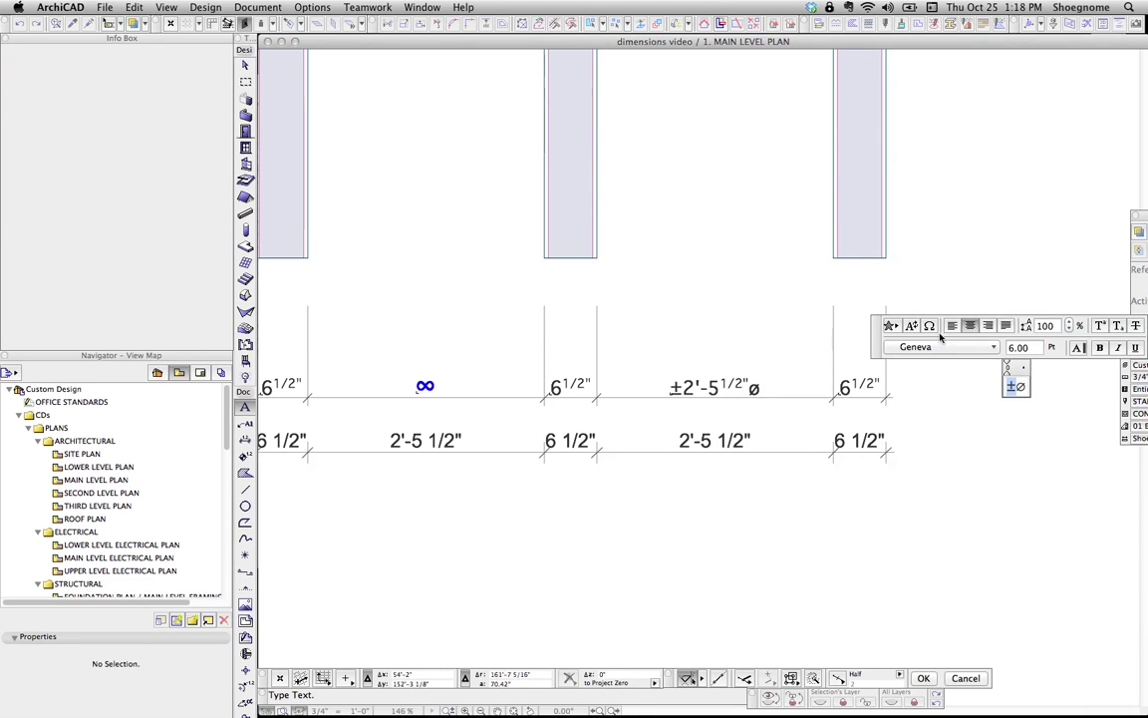
{"action": "left_click", "coordinate": [929, 326]}
{"action": "left_click", "coordinate": [575, 141]}
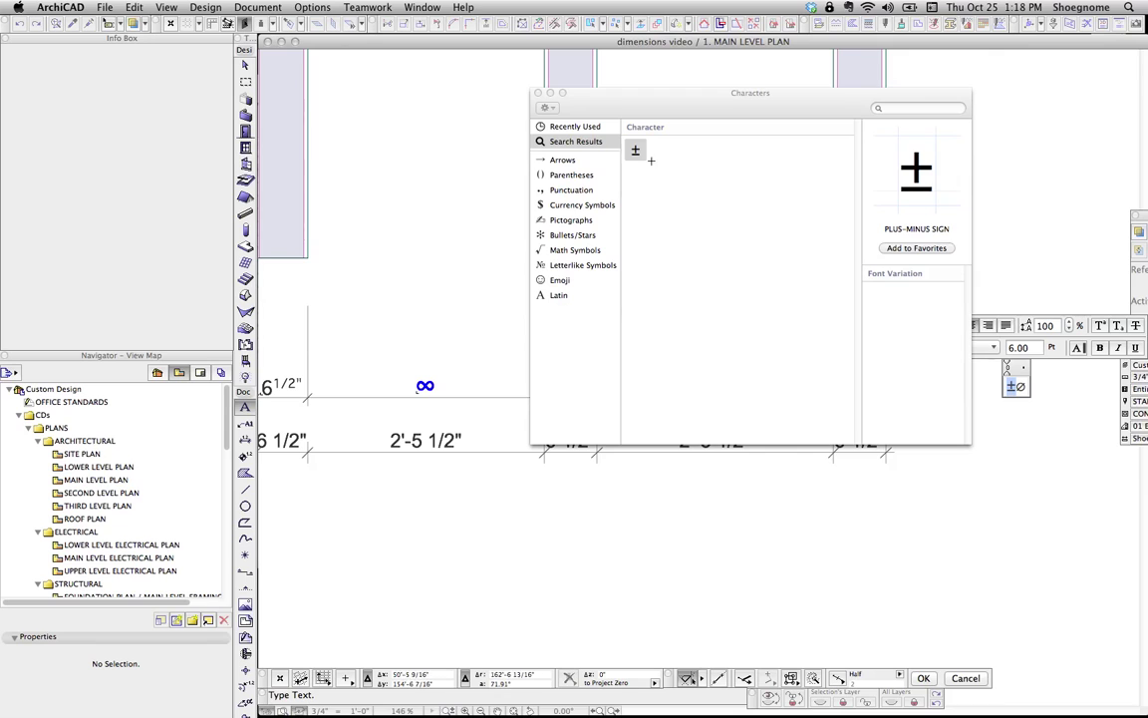
{"action": "left_click", "coordinate": [538, 93]}
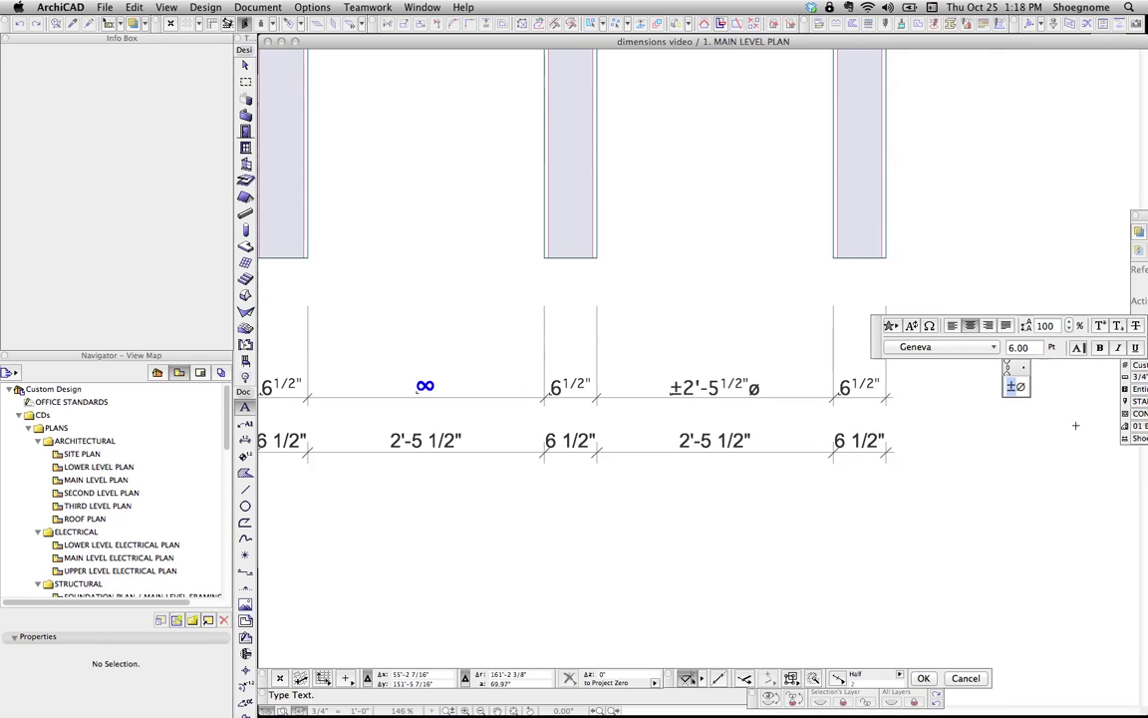
{"action": "left_click", "coordinate": [701, 388]}
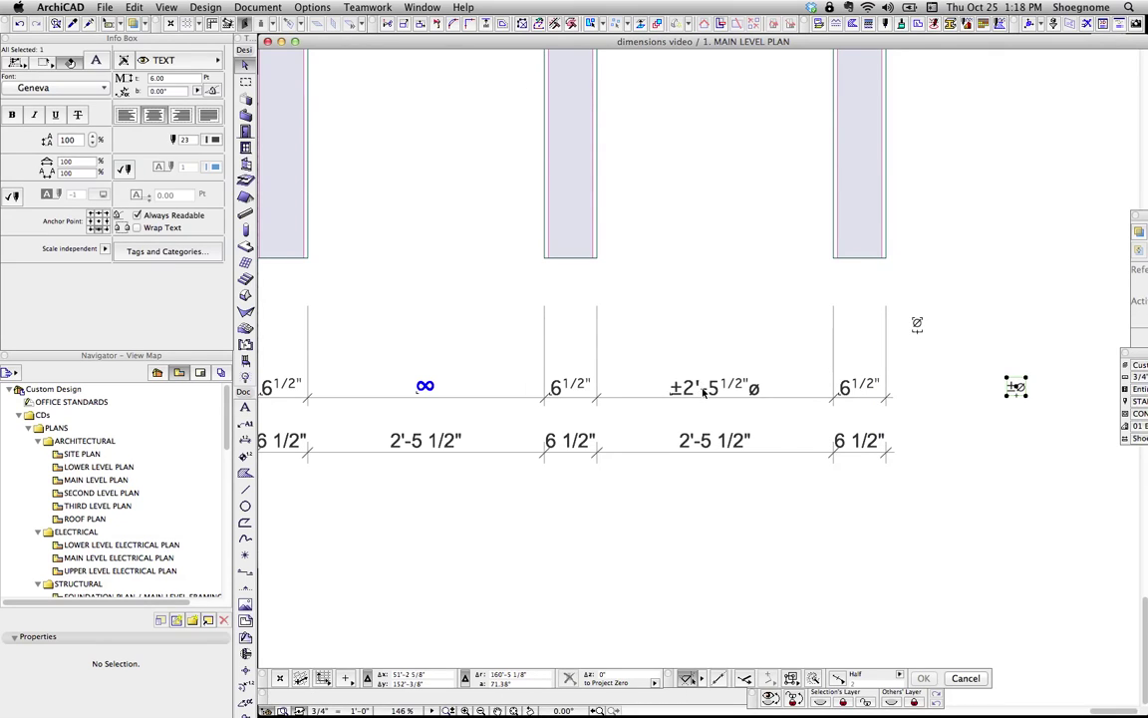
Append a ± symbol after the ø in the custom text of the ±2'-5 1/2" dimension.
{"action": "left_click", "coordinate": [703, 392]}
{"action": "left_click", "coordinate": [206, 120]}
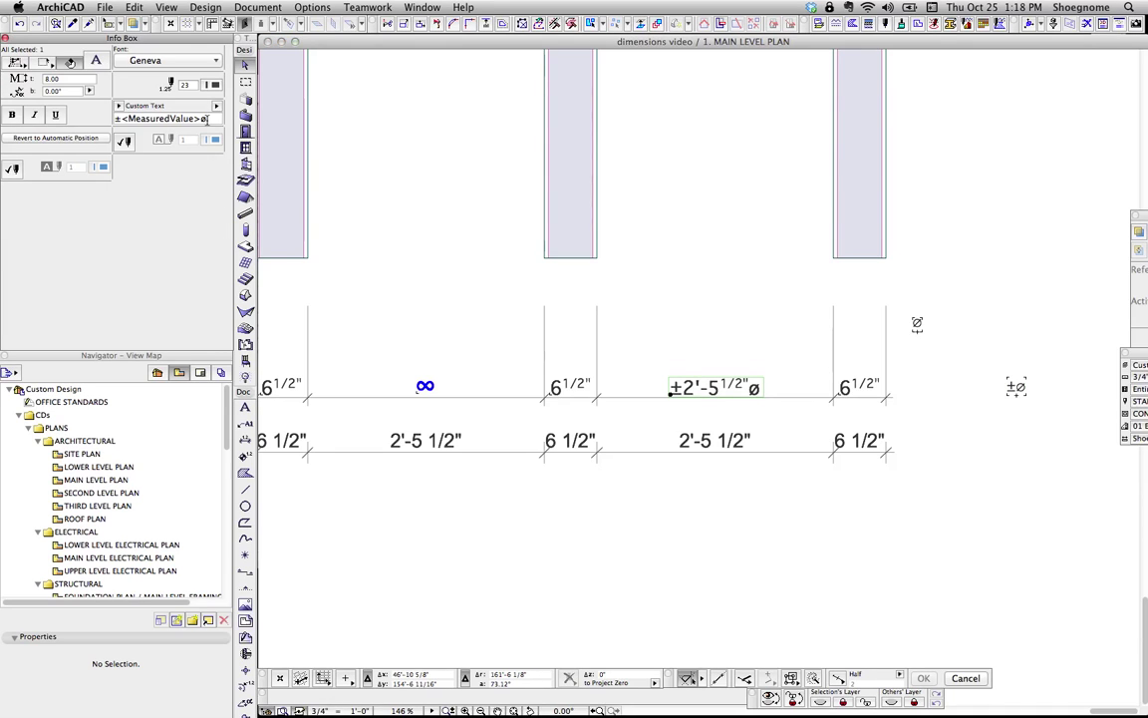
{"action": "left_click", "coordinate": [206, 119]}
{"action": "type", "text": "±"}
{"action": "key", "text": "Return"}
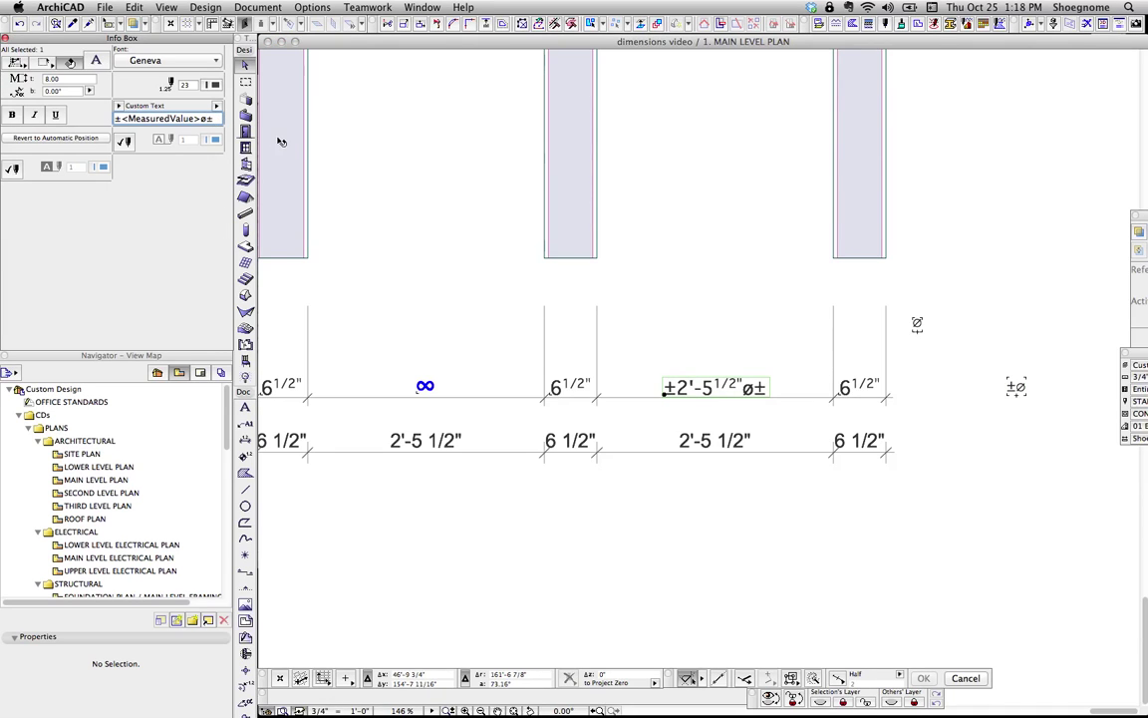
Select the Floating Dimension object below the last row's chain and review its object selection settings.
{"action": "scroll", "coordinate": [389, 256], "scroll_direction": "down", "scroll_amount": 2}
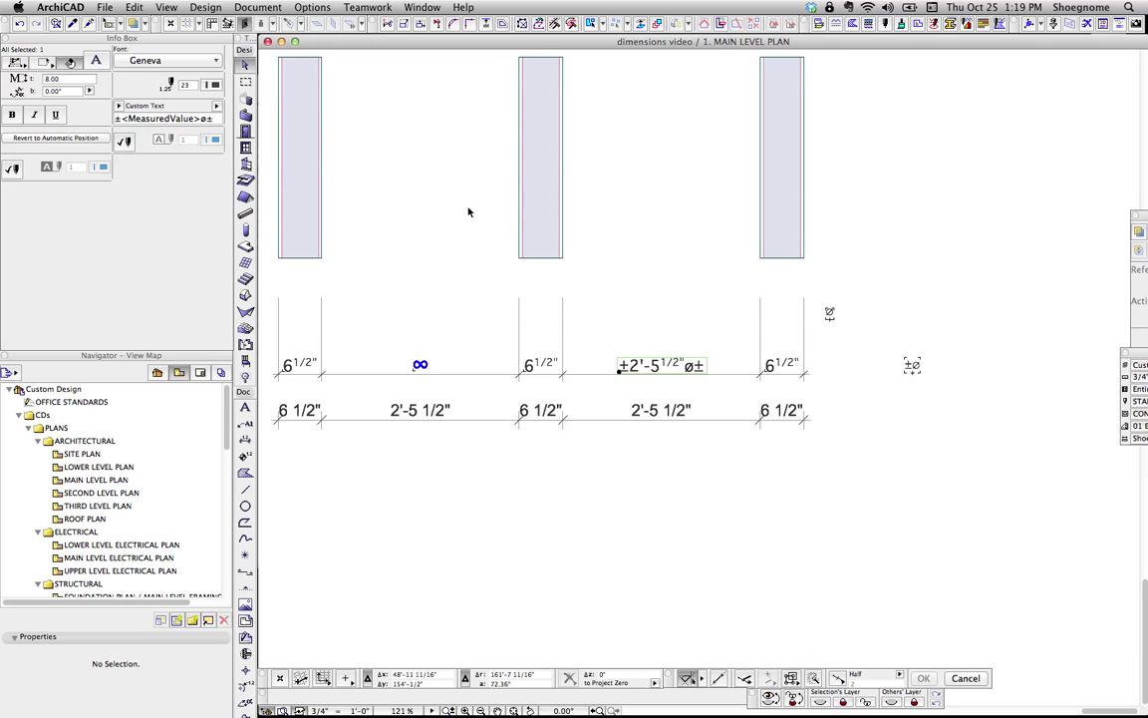
{"action": "scroll", "coordinate": [520, 289], "scroll_direction": "down", "scroll_amount": 2}
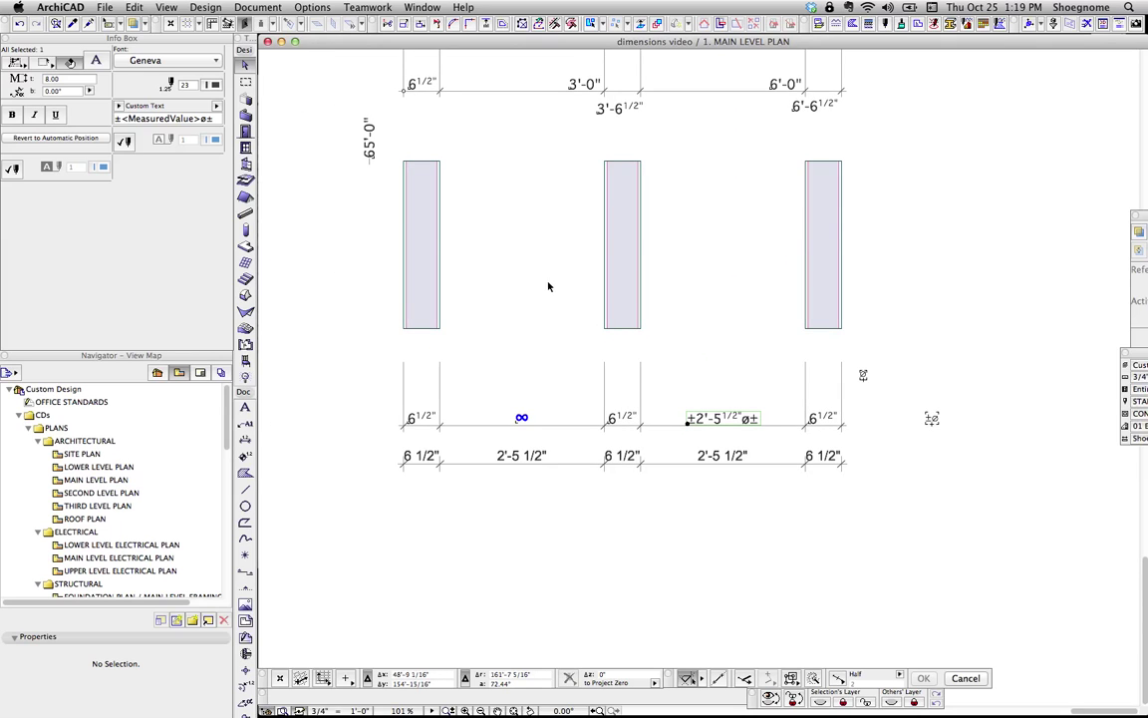
{"action": "left_click", "coordinate": [590, 464]}
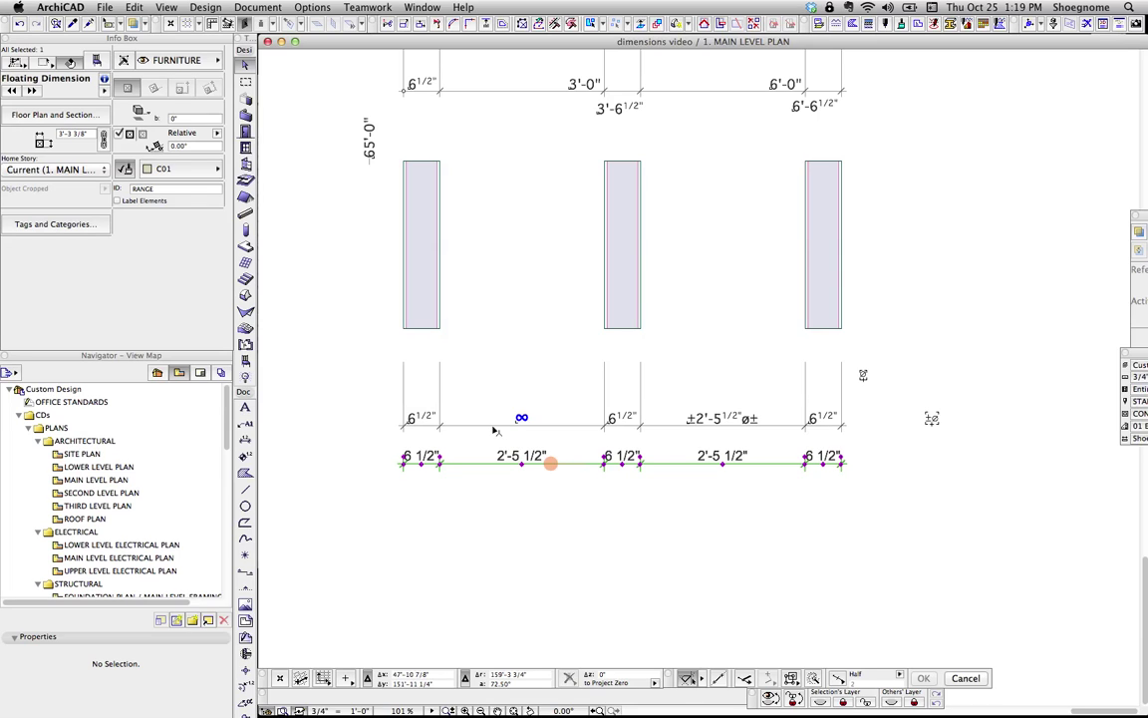
{"action": "left_click", "coordinate": [622, 553]}
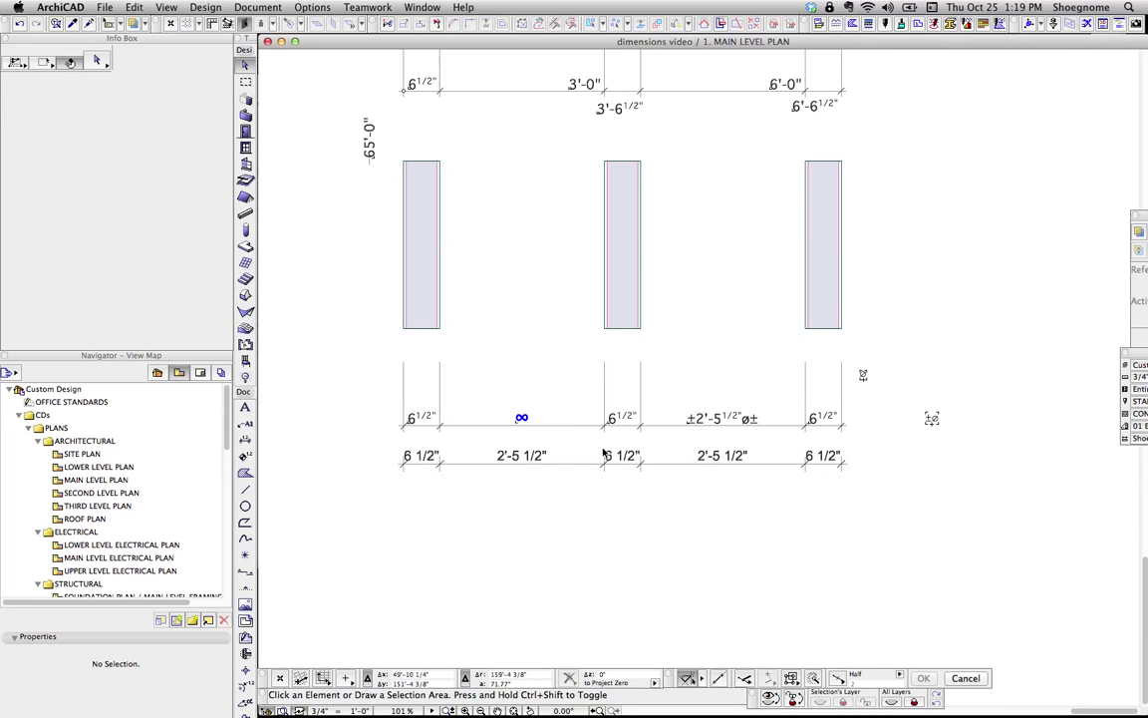
{"action": "scroll", "coordinate": [595, 461], "scroll_direction": "up", "scroll_amount": 1}
{"action": "left_click", "coordinate": [592, 466]}
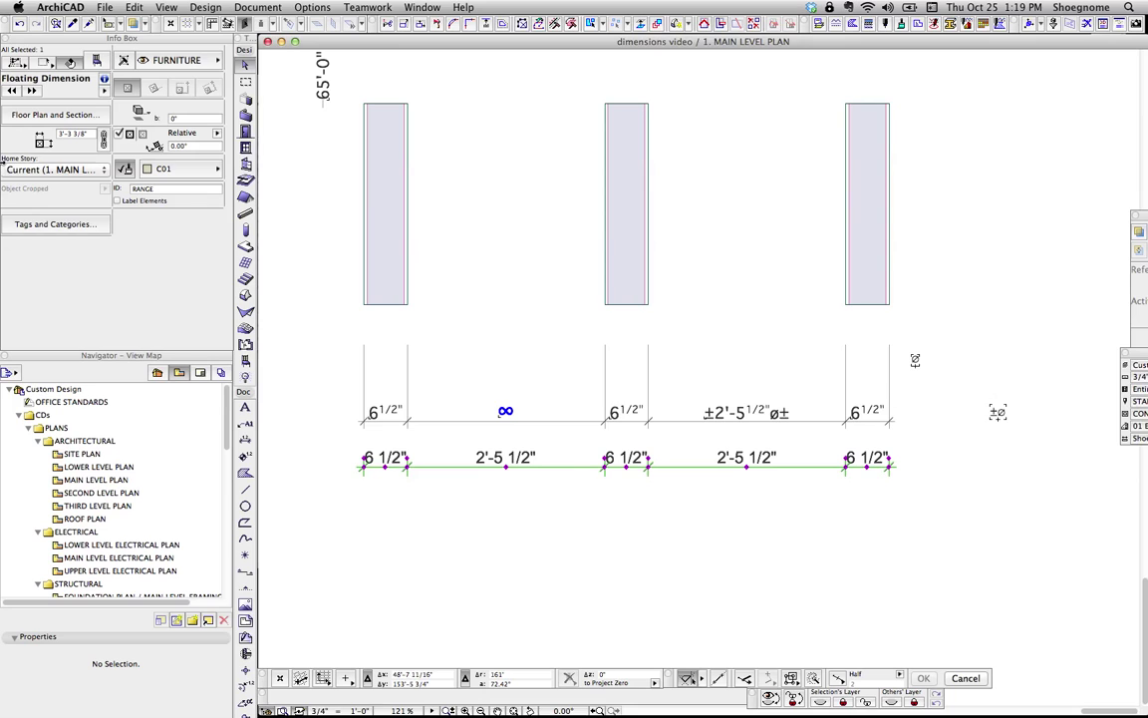
{"action": "left_click", "coordinate": [96, 59]}
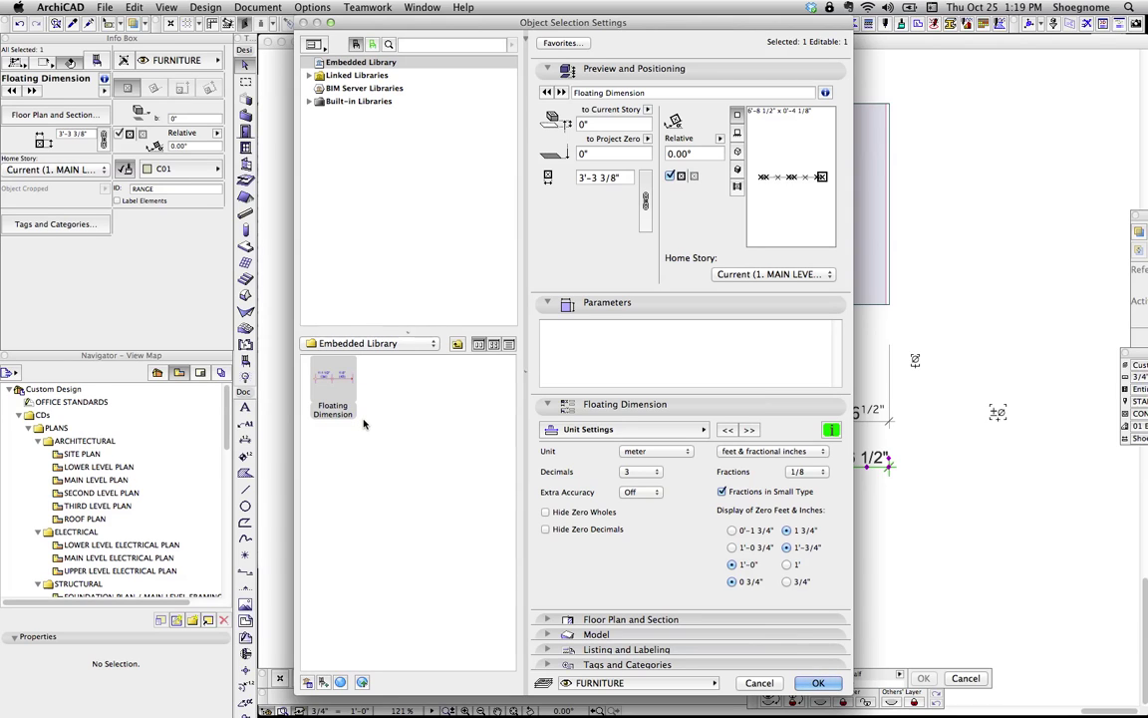
{"action": "key", "text": "Return"}
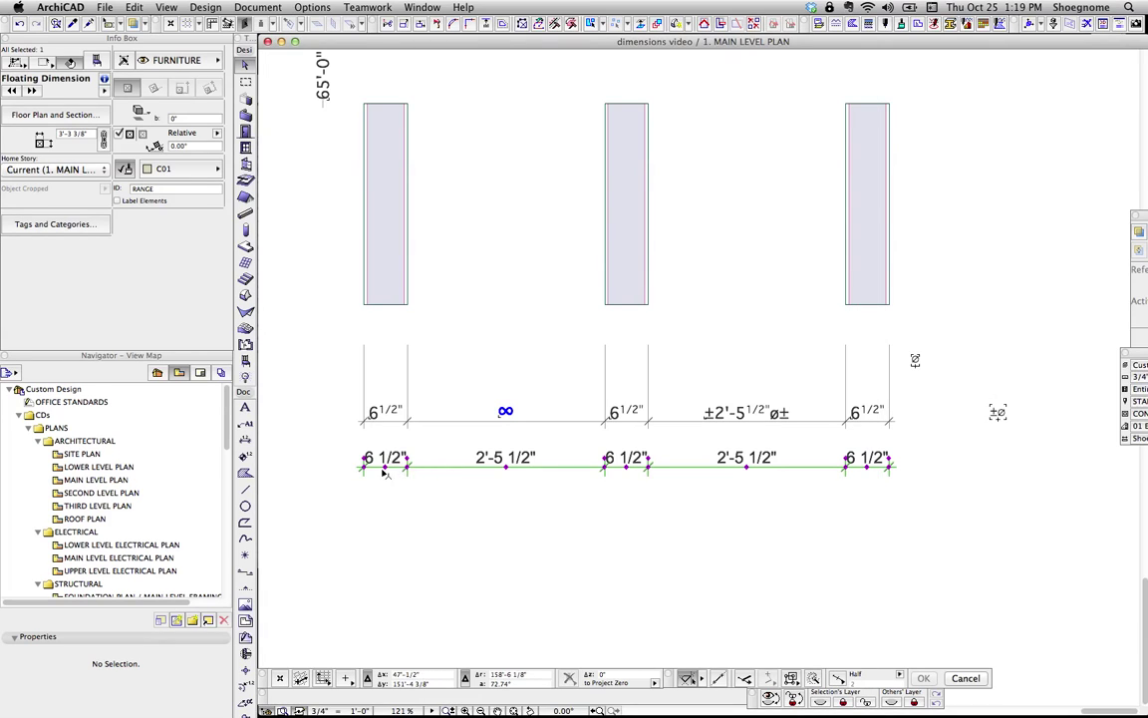
Stretch the Floating Dimension's first point outward for a 1'-2 3/4" segment, and its third point for a 2'-1 1/2" segment.
{"action": "left_click", "coordinate": [365, 468]}
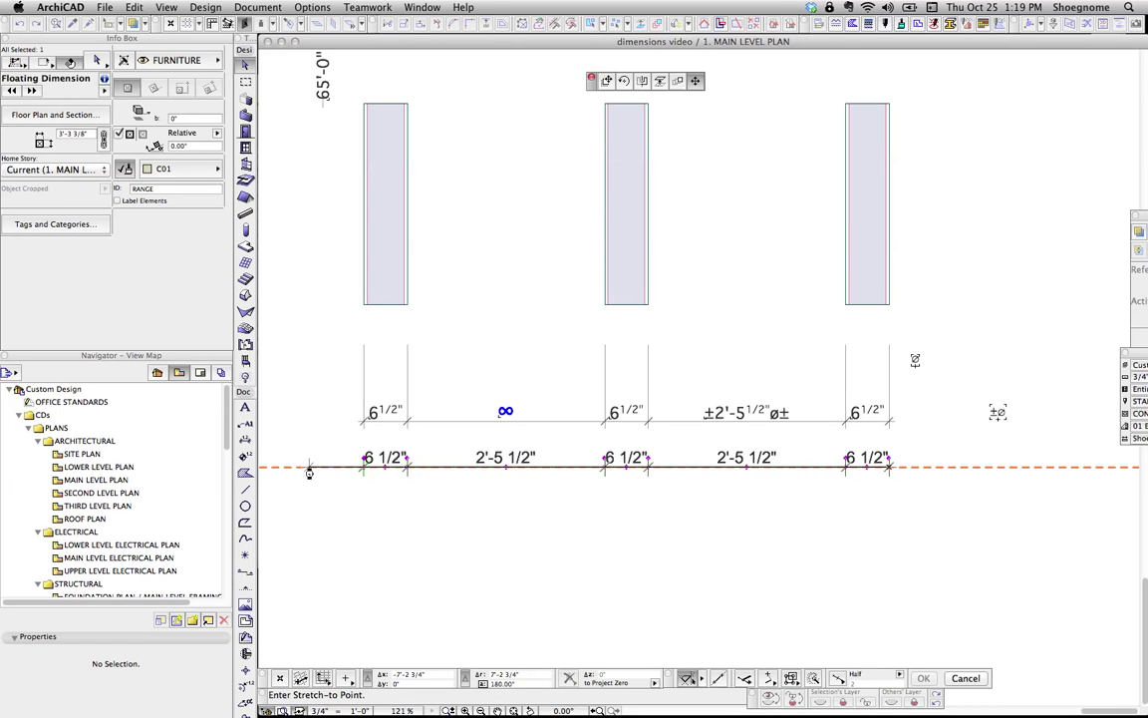
{"action": "left_click", "coordinate": [308, 468]}
{"action": "left_click", "coordinate": [408, 465]}
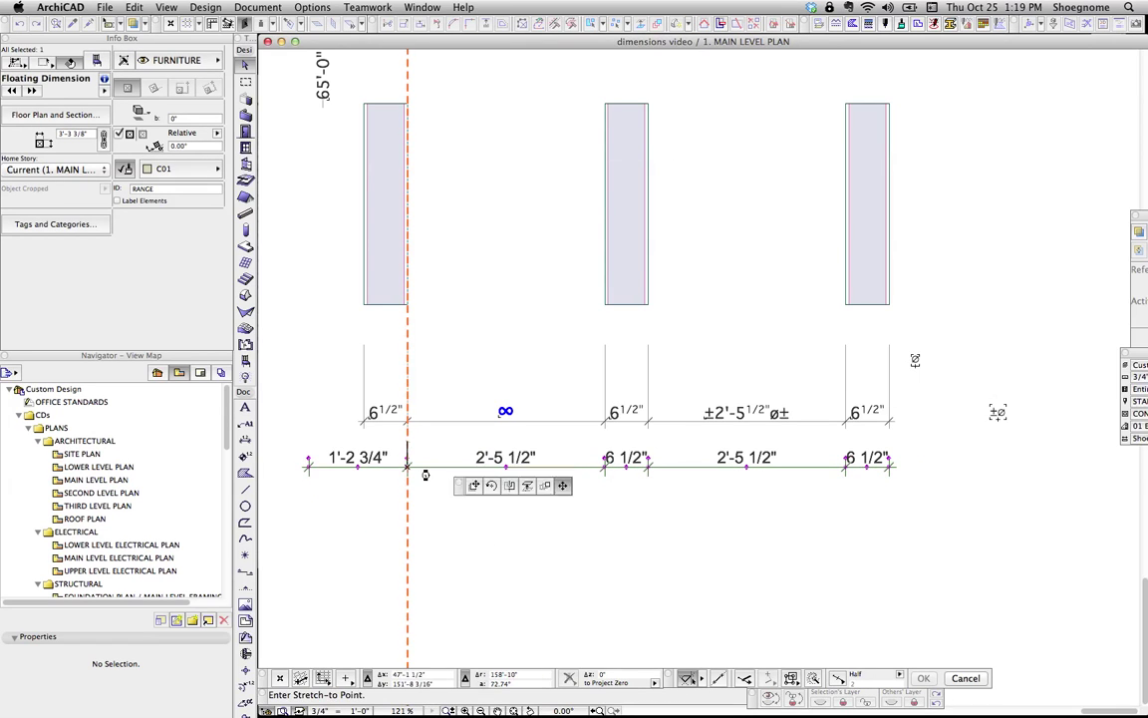
{"action": "left_click", "coordinate": [606, 468]}
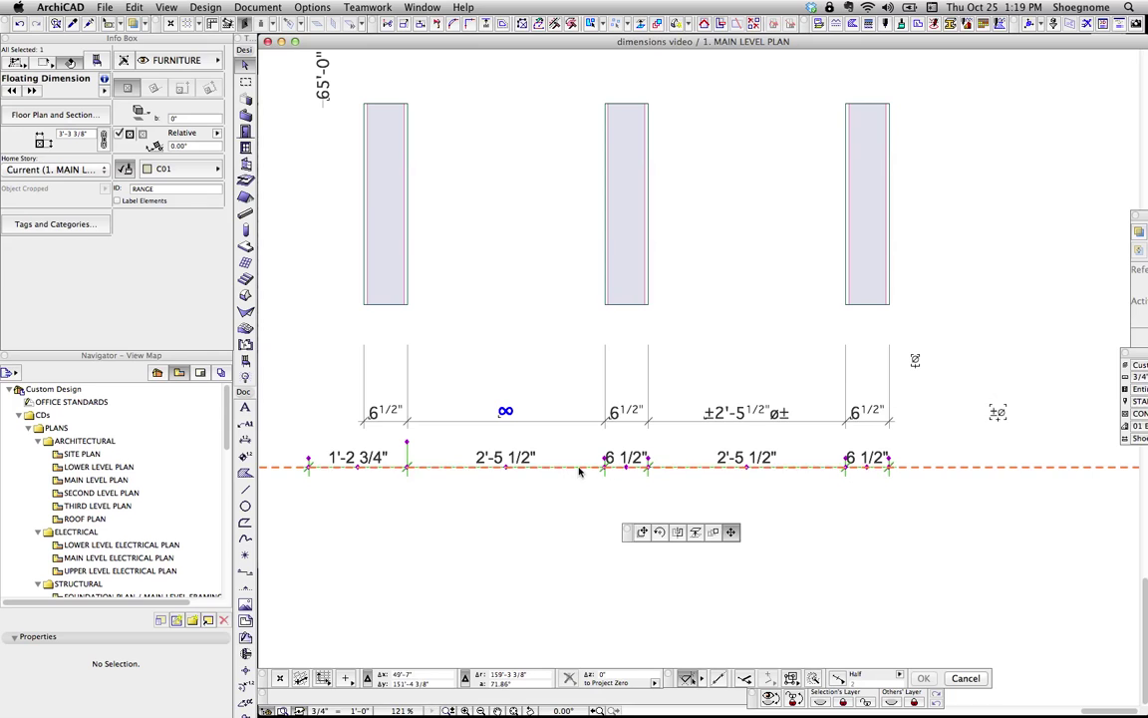
{"action": "left_click", "coordinate": [578, 466]}
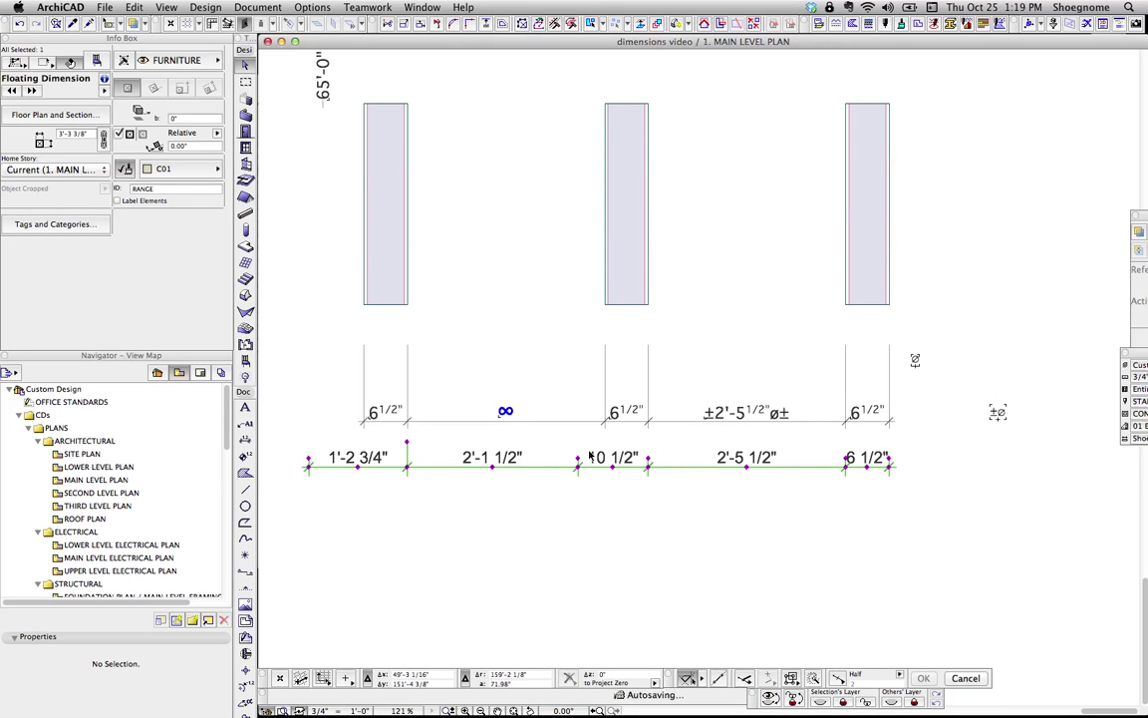
{"action": "key", "text": "Escape"}
Move the last wall of the upper row with its associated dimension point toward the middle wall, to about 4'-8 5/8" from the base line.
{"action": "scroll", "coordinate": [747, 483], "scroll_direction": "down", "scroll_amount": 3}
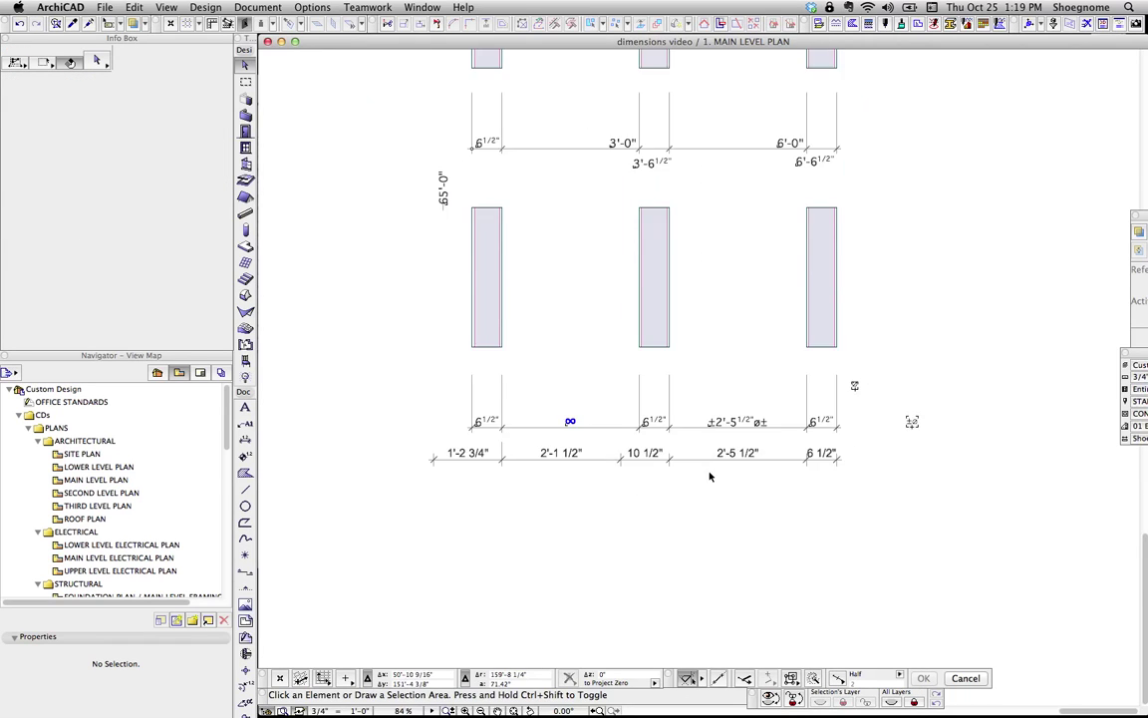
{"action": "scroll", "coordinate": [712, 252], "scroll_direction": "down", "scroll_amount": 2}
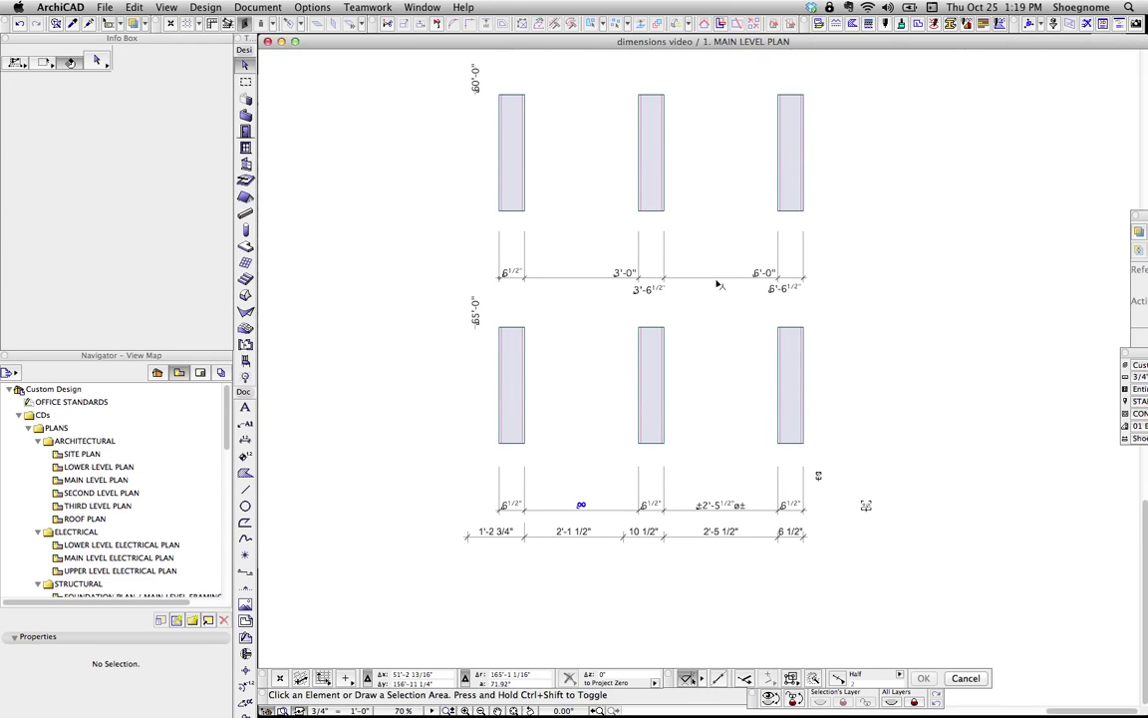
{"action": "left_click", "coordinate": [718, 285]}
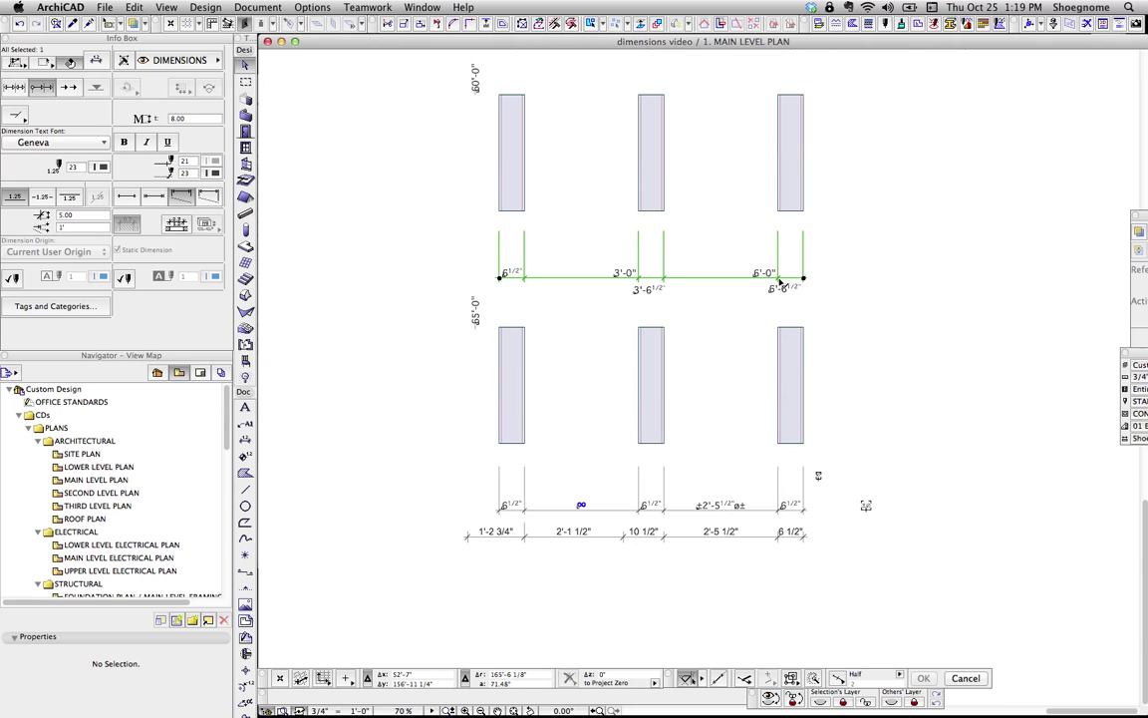
{"action": "left_click", "coordinate": [790, 194], "text": "shift"}
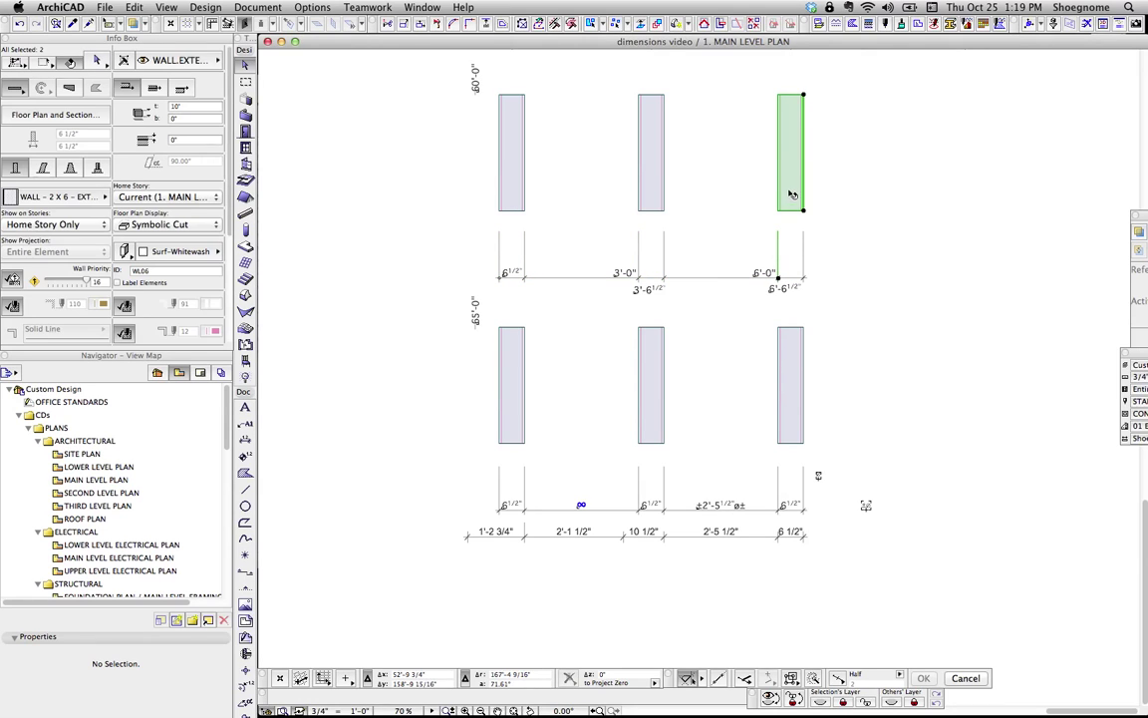
{"action": "key", "text": "super+d"}
{"action": "left_click", "coordinate": [790, 192]}
{"action": "left_click", "coordinate": [731, 181]}
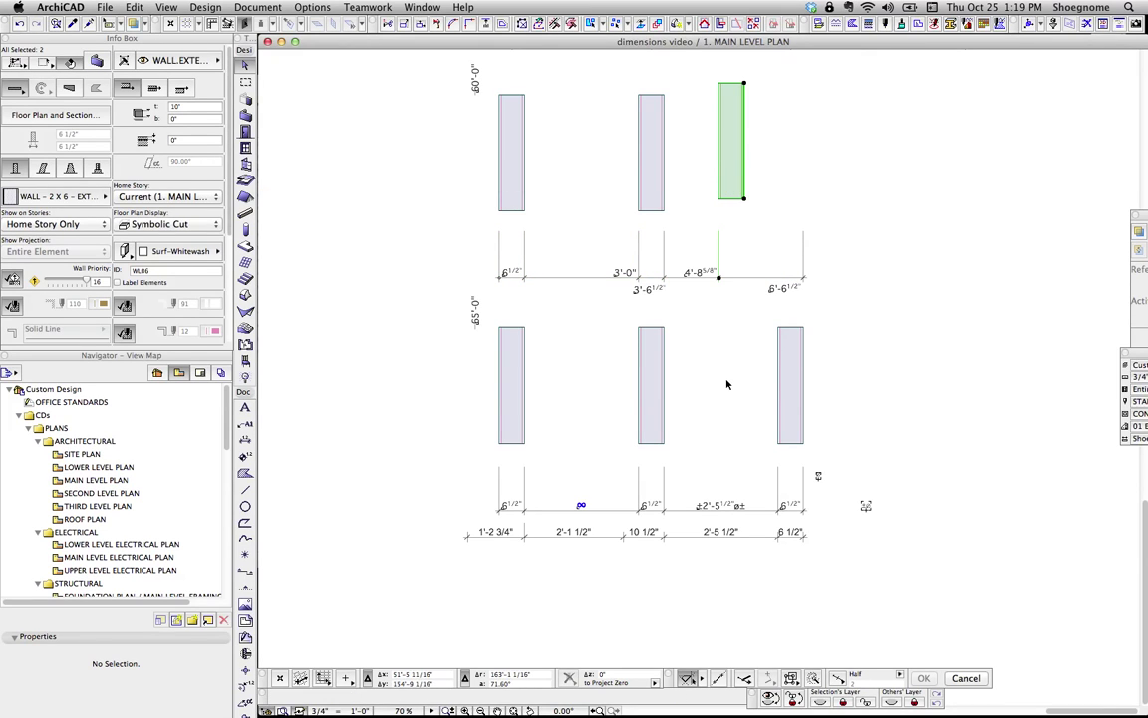
{"action": "left_click", "coordinate": [728, 386]}
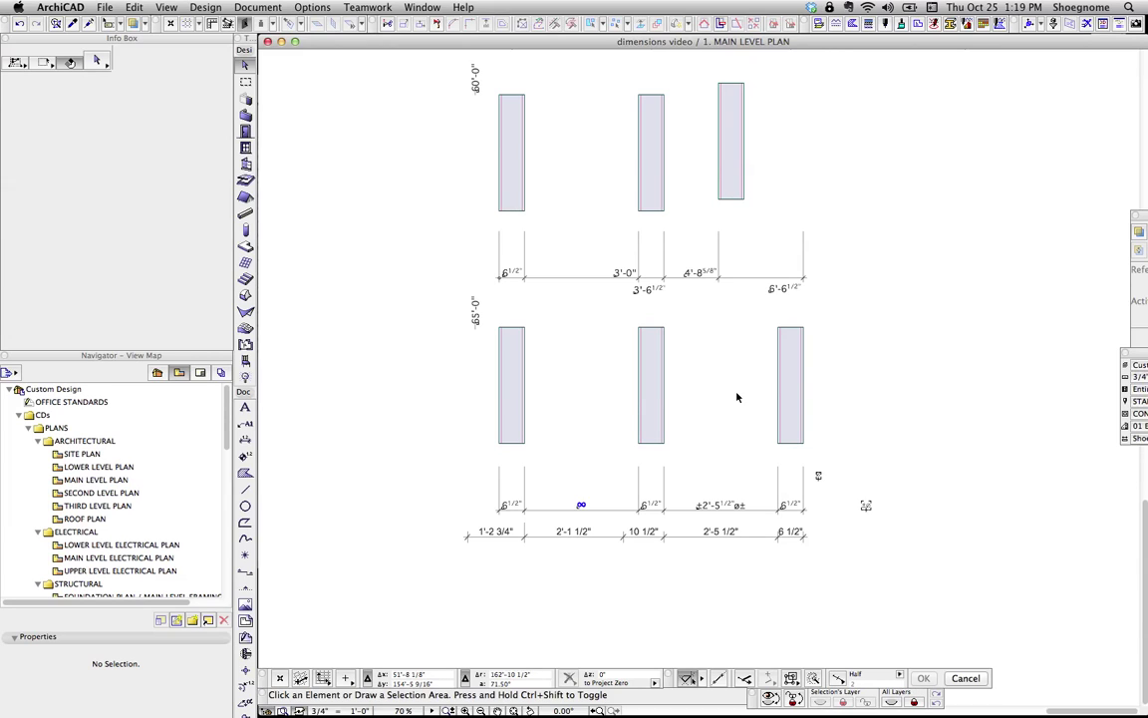